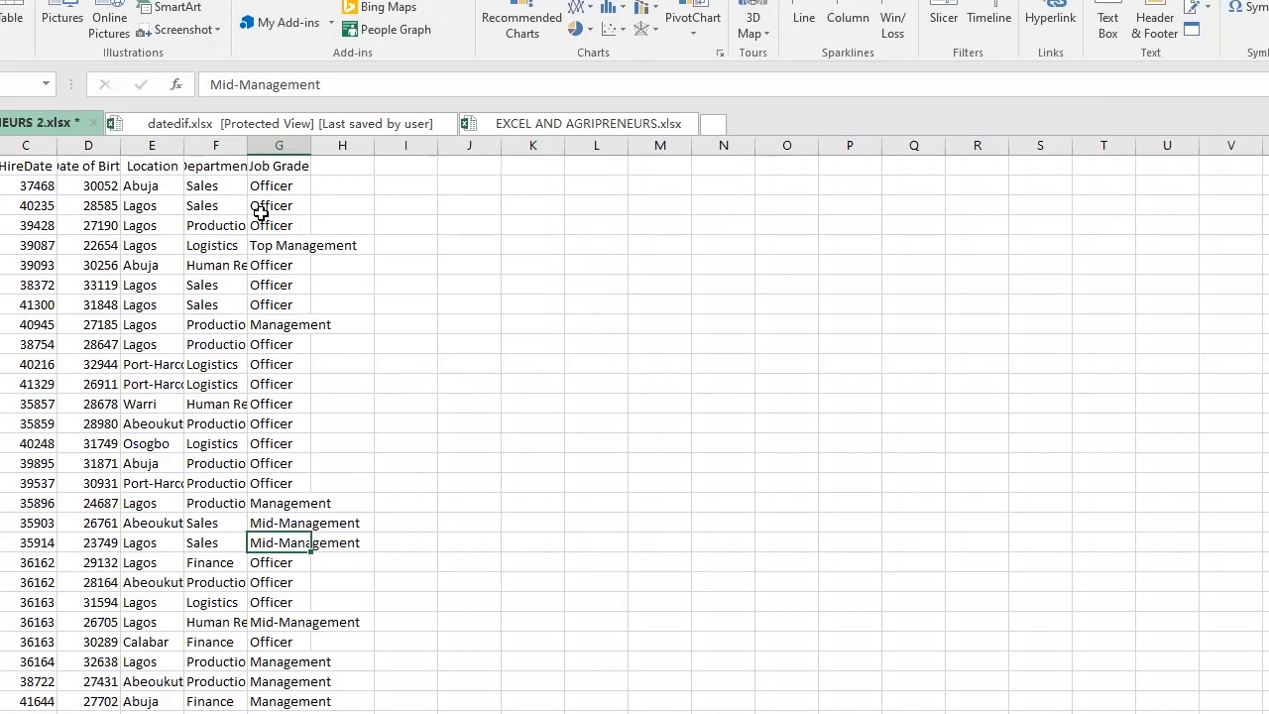
Look over the employee table's headers and entries, including the HireDate, Date of Birth and Location columns.
left_click(175, 301)
left_click(88, 426)
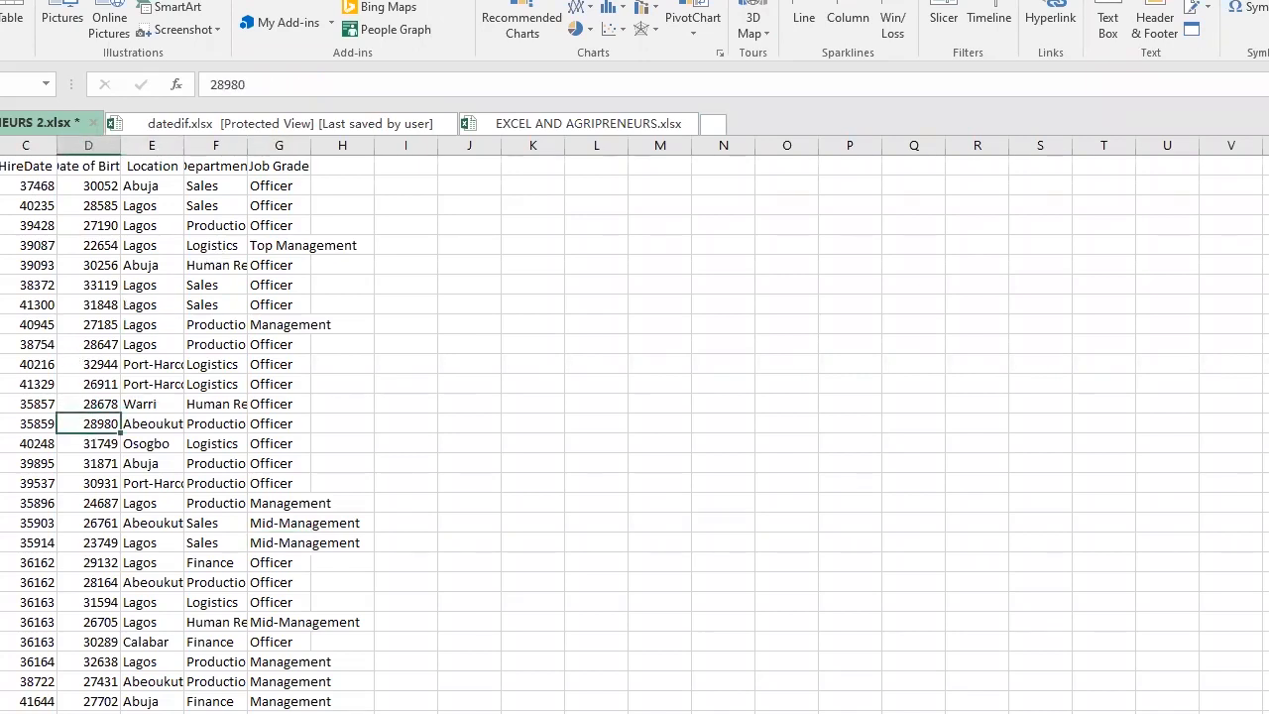
left_click(28, 161)
left_click(76, 165)
left_click(149, 220)
left_click(149, 367)
left_click(2, 364)
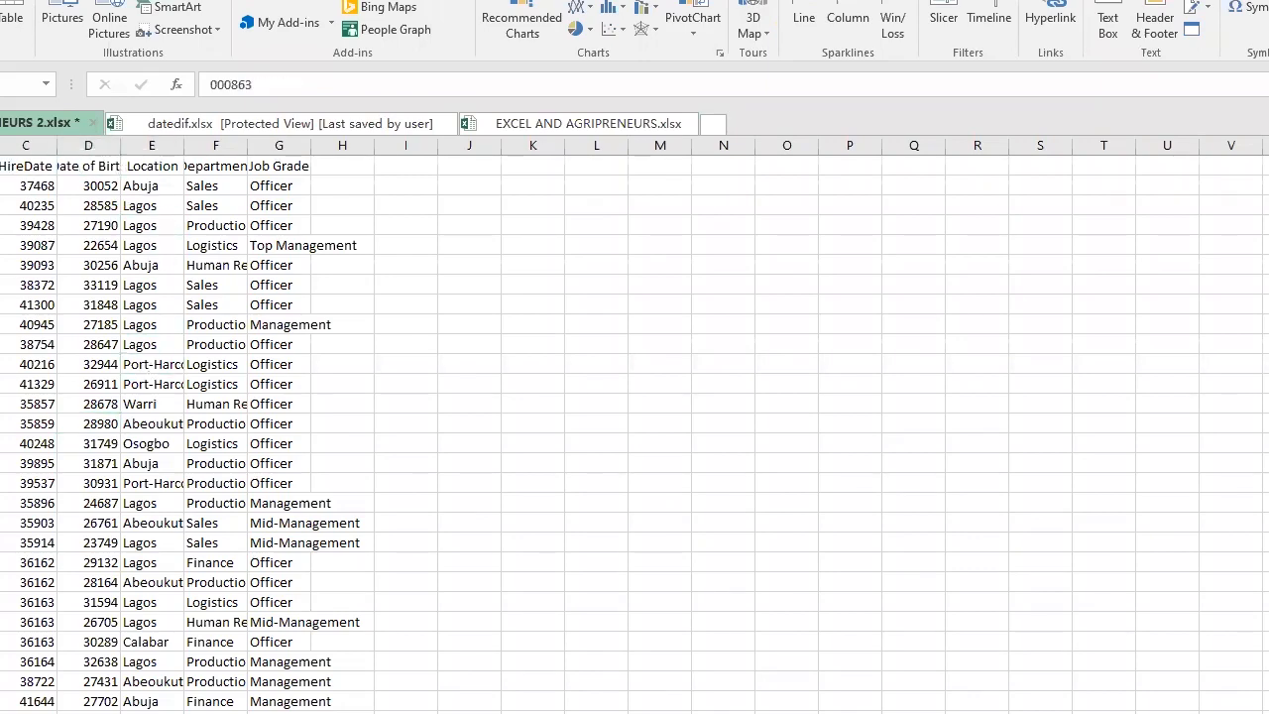
Auto-fit the width of all the sheet's columns to their contents.
key("ctrl+a")
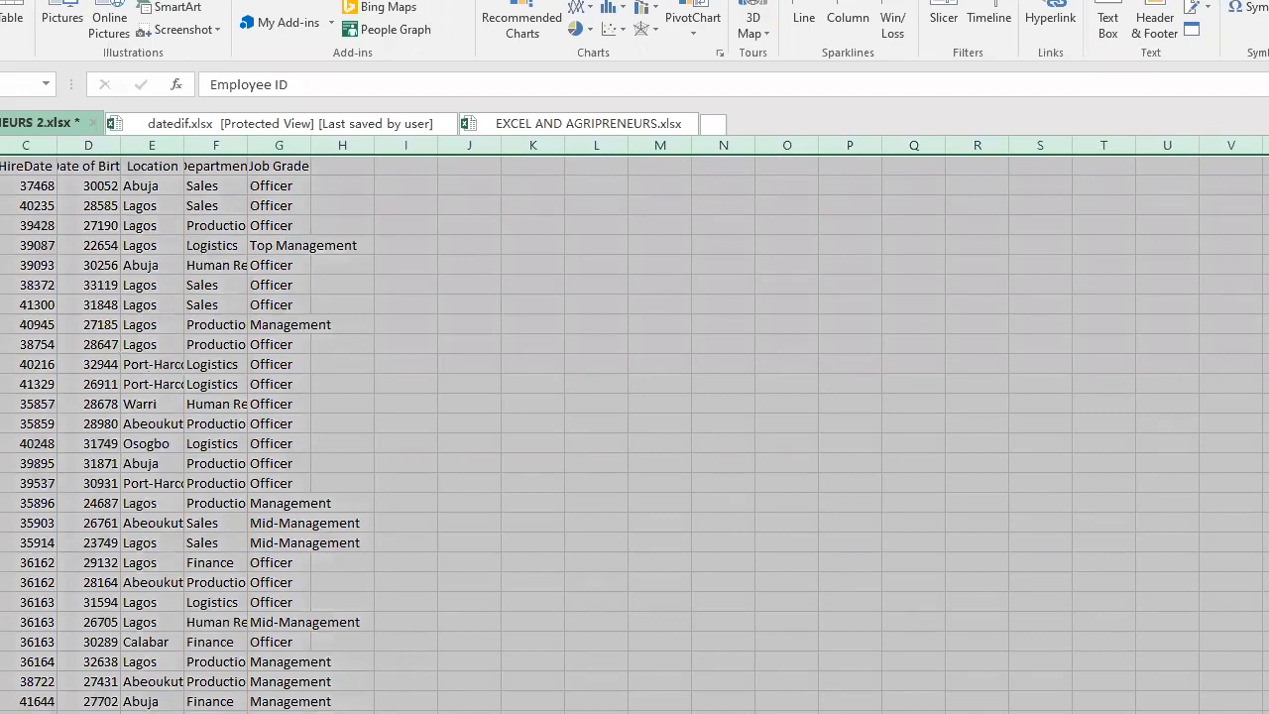
double_click(0, 145)
left_click(163, 285)
Review the employee table column by column, from Employee ID and gender through HireDate and Date of Birth to Department and Job Grade.
left_click(345, 456)
left_click(264, 577)
left_click(103, 498)
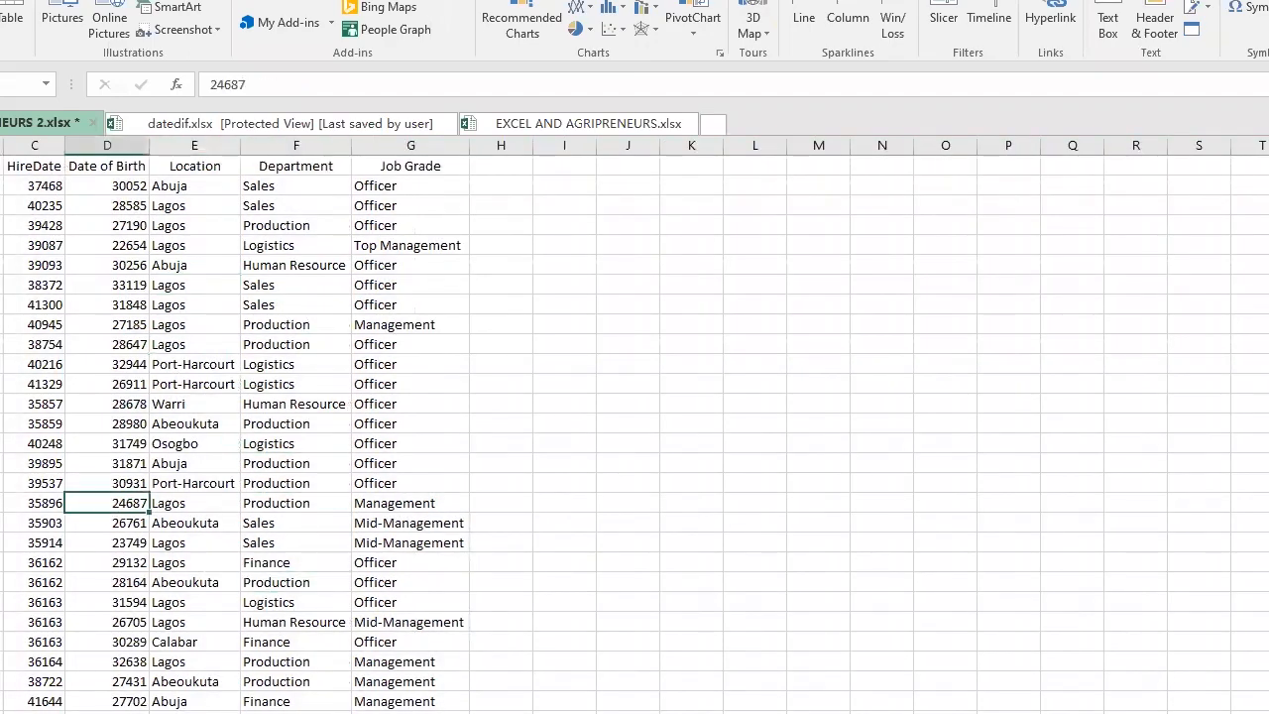
left_click(1, 483)
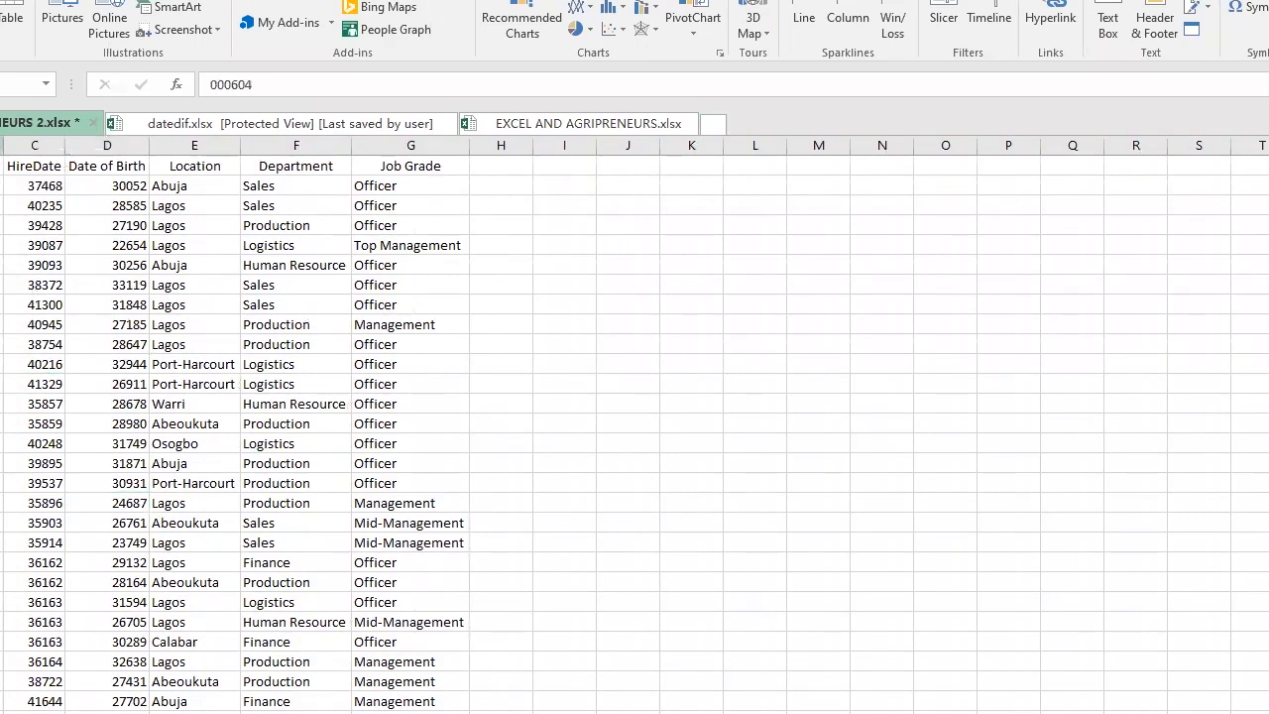
left_click_drag(1, 225, 2, 508)
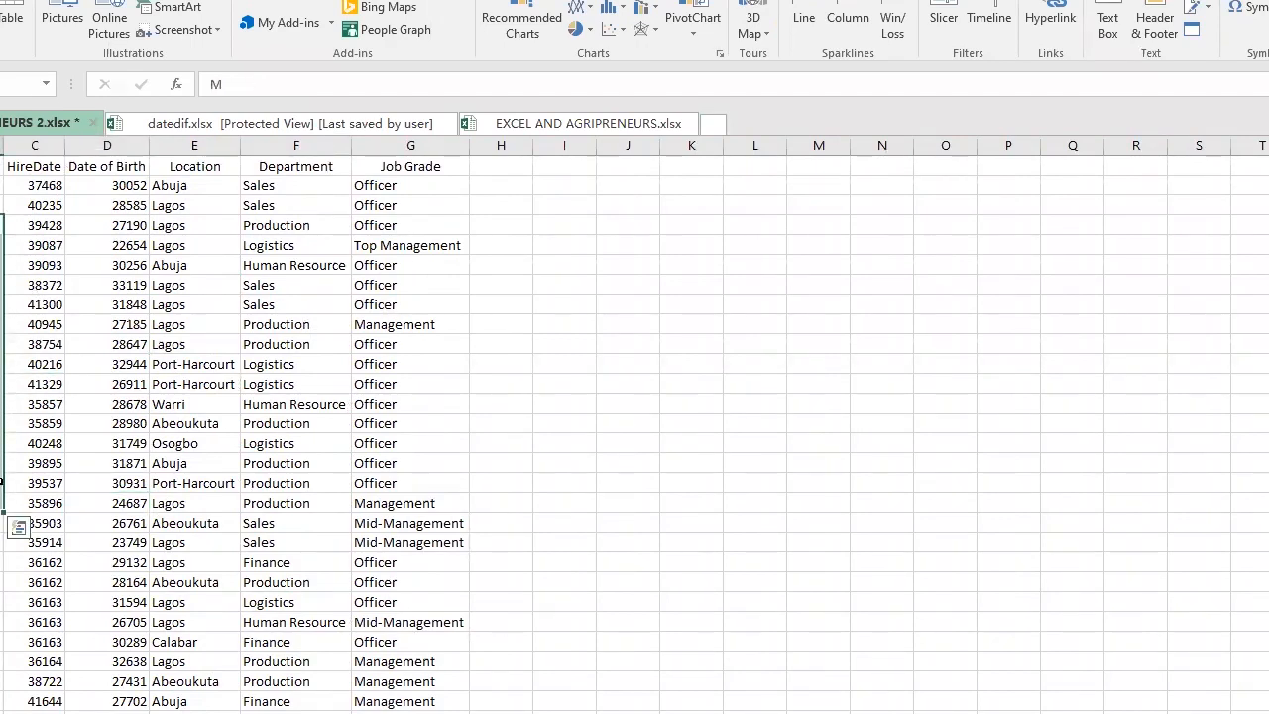
left_click(37, 205)
left_click(45, 247)
left_click(36, 346)
left_click(38, 443)
left_click(32, 366)
left_click(31, 448)
left_click(94, 384)
left_click(94, 461)
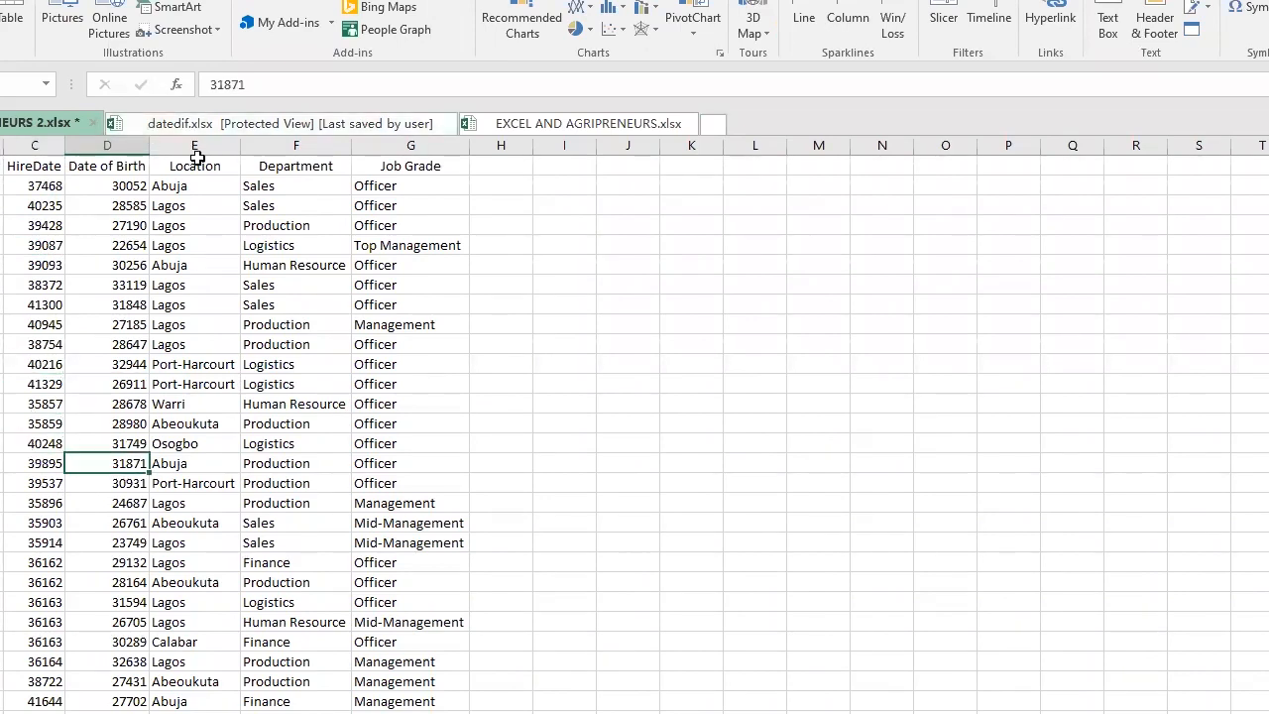
left_click(207, 267)
left_click(291, 265)
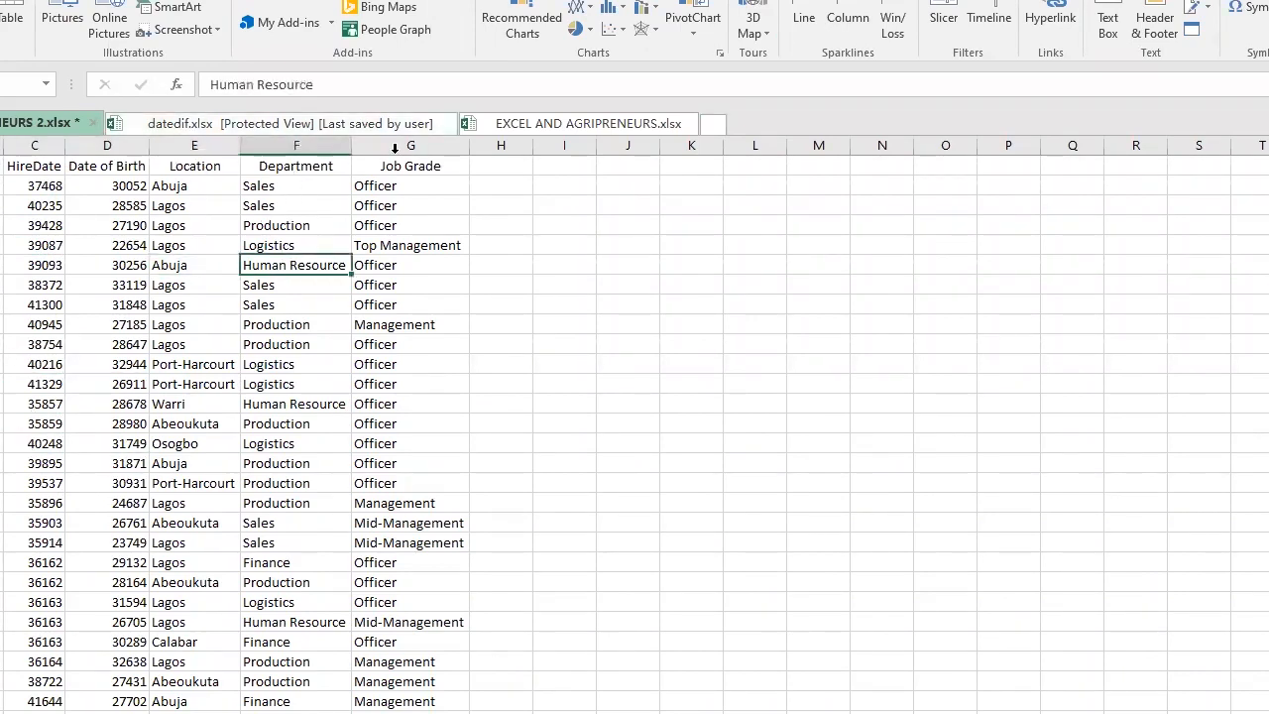
left_click(427, 279)
left_click(416, 363)
left_click(424, 521)
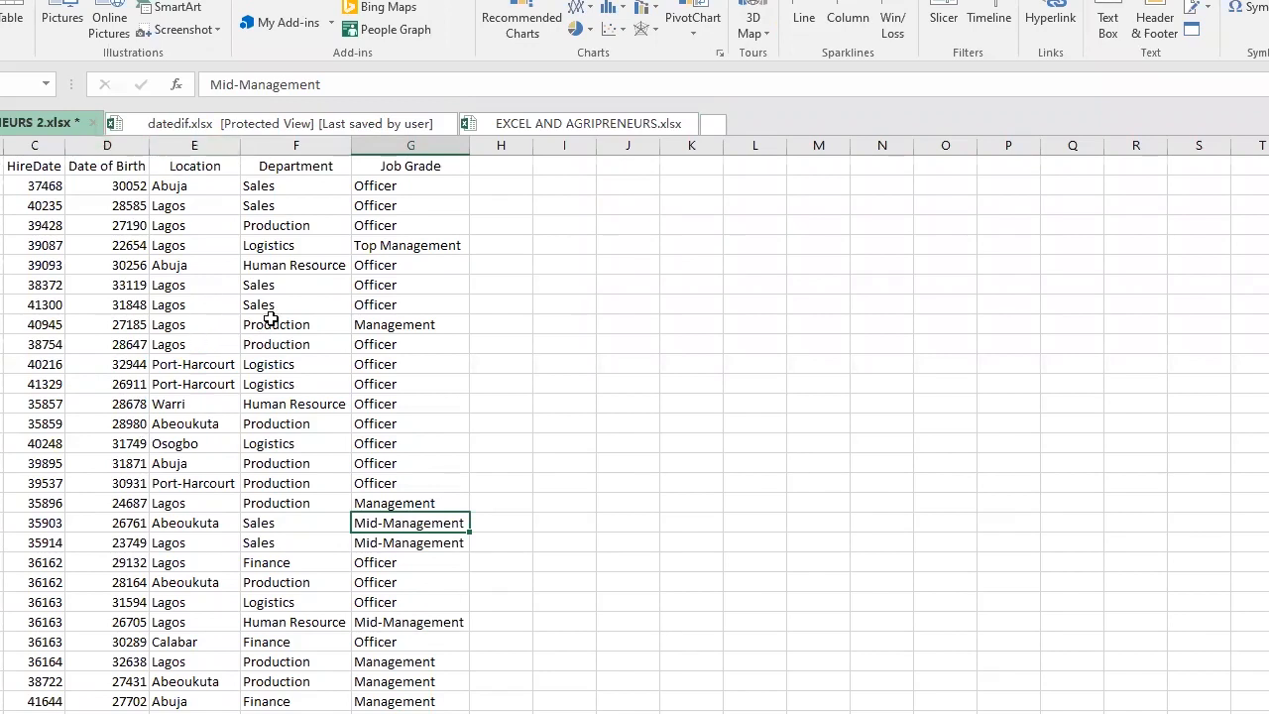
Examine individual employee records across the table, paying attention to how the HireDate and Date of Birth entries are formatted.
left_click(2, 2)
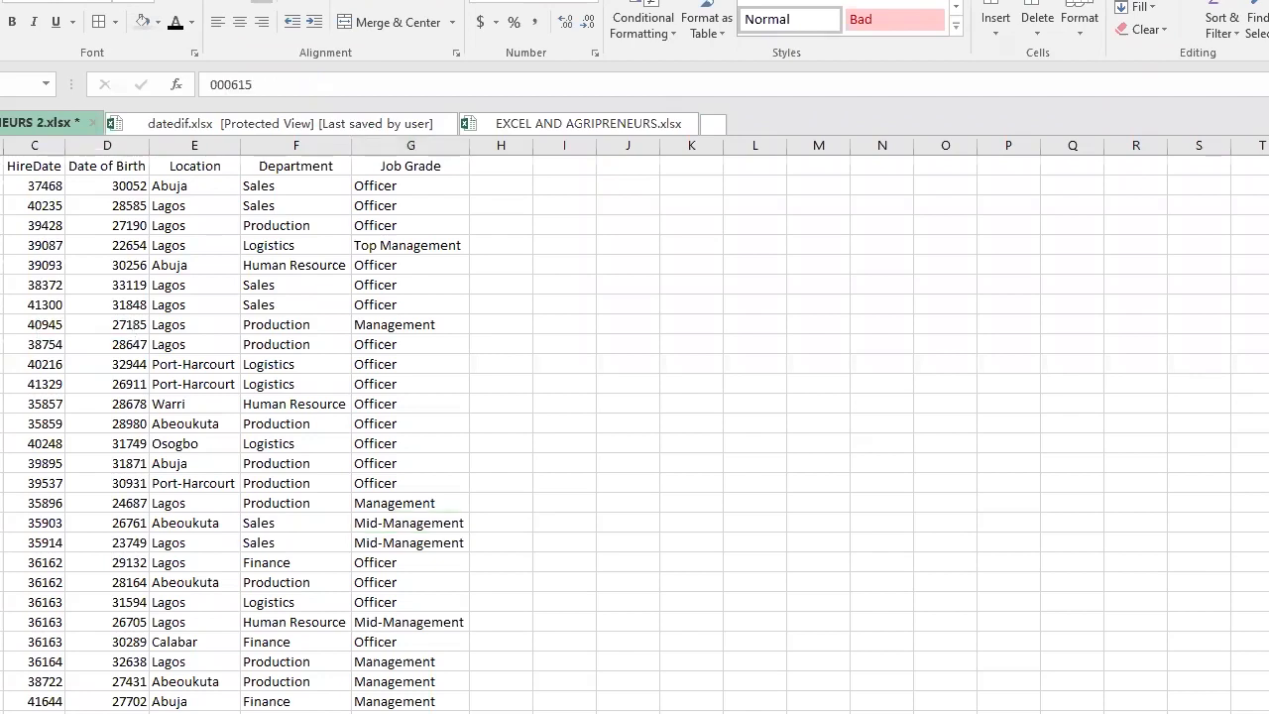
left_click(44, 263)
left_click(126, 260)
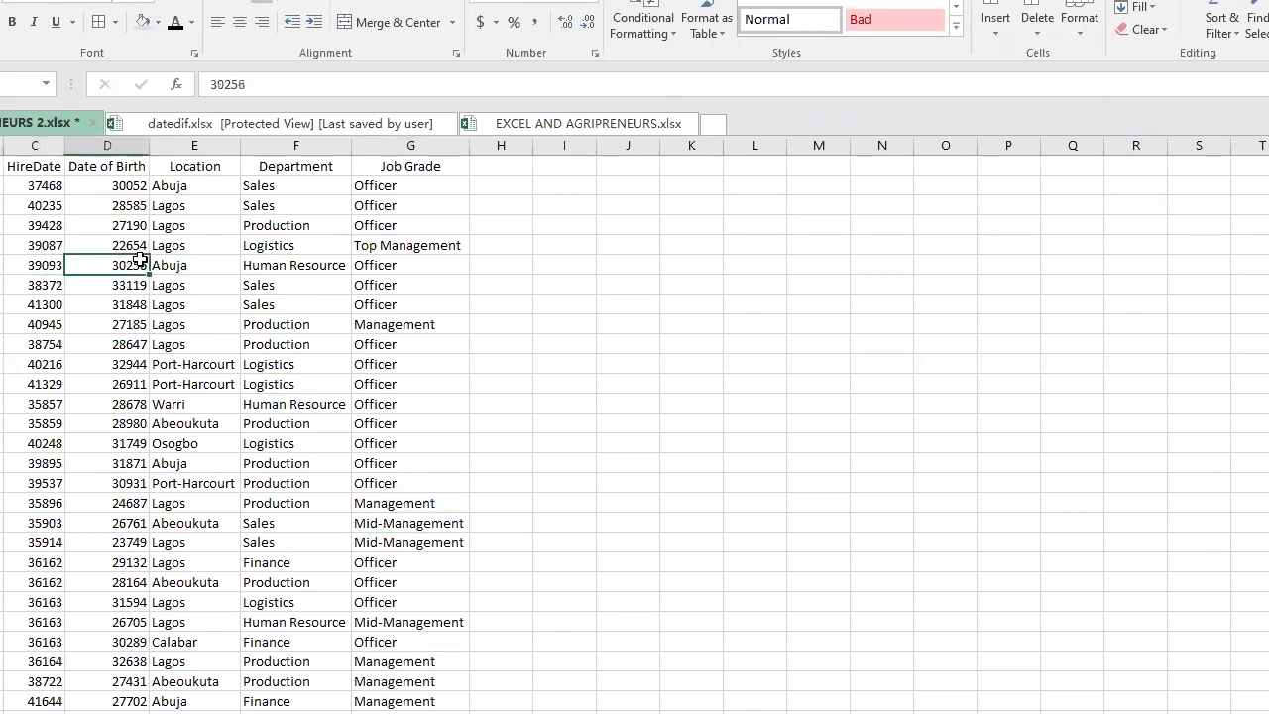
left_click(184, 259)
left_click(276, 248)
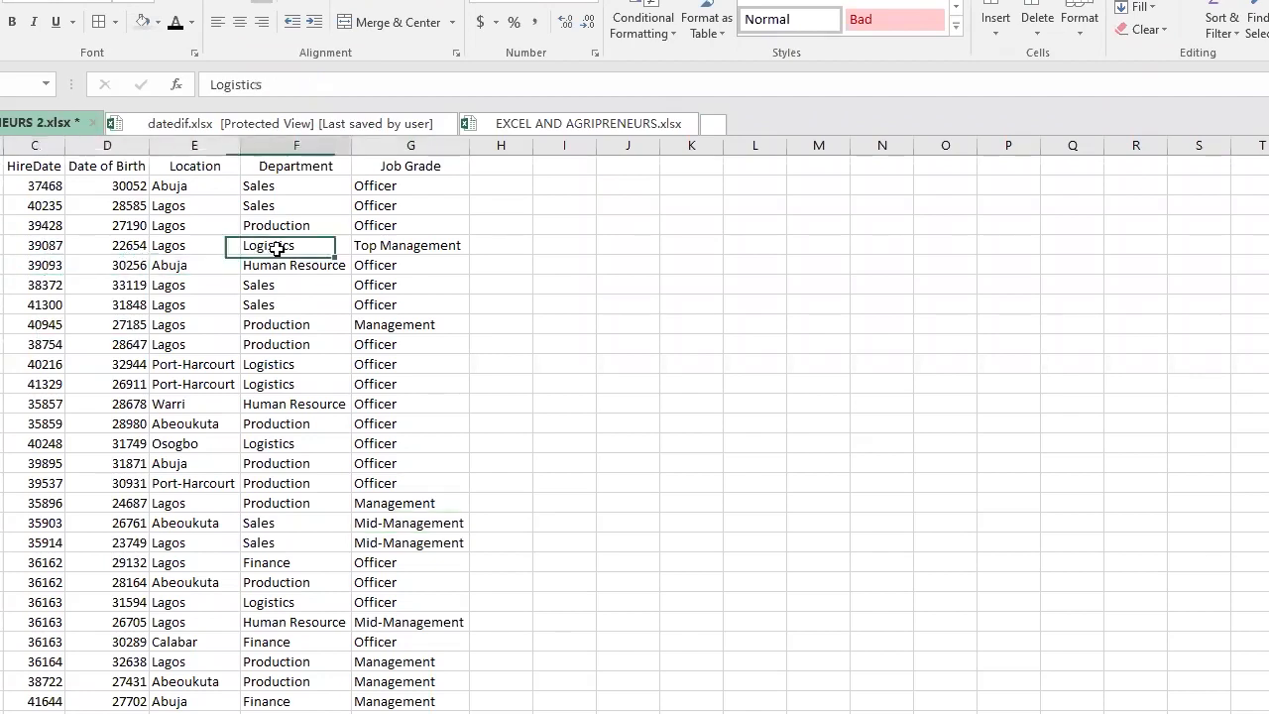
left_click(379, 263)
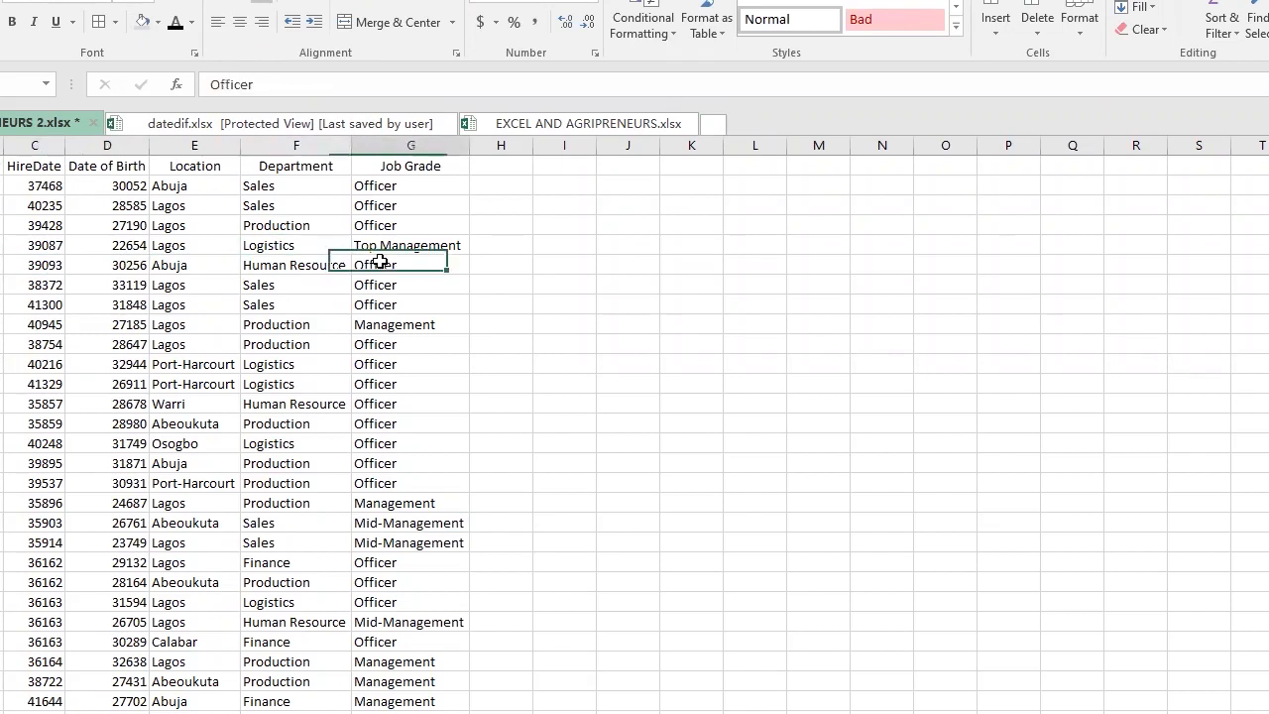
left_click(113, 189)
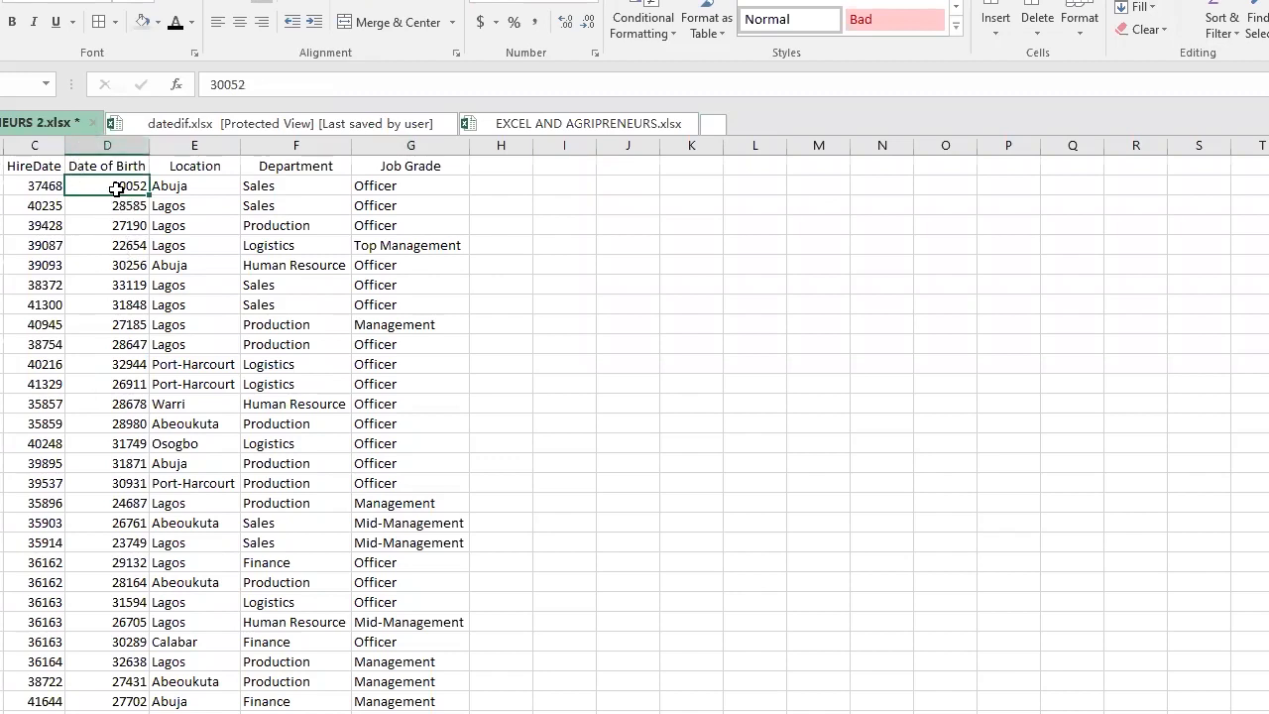
left_click(113, 266)
left_click(132, 326)
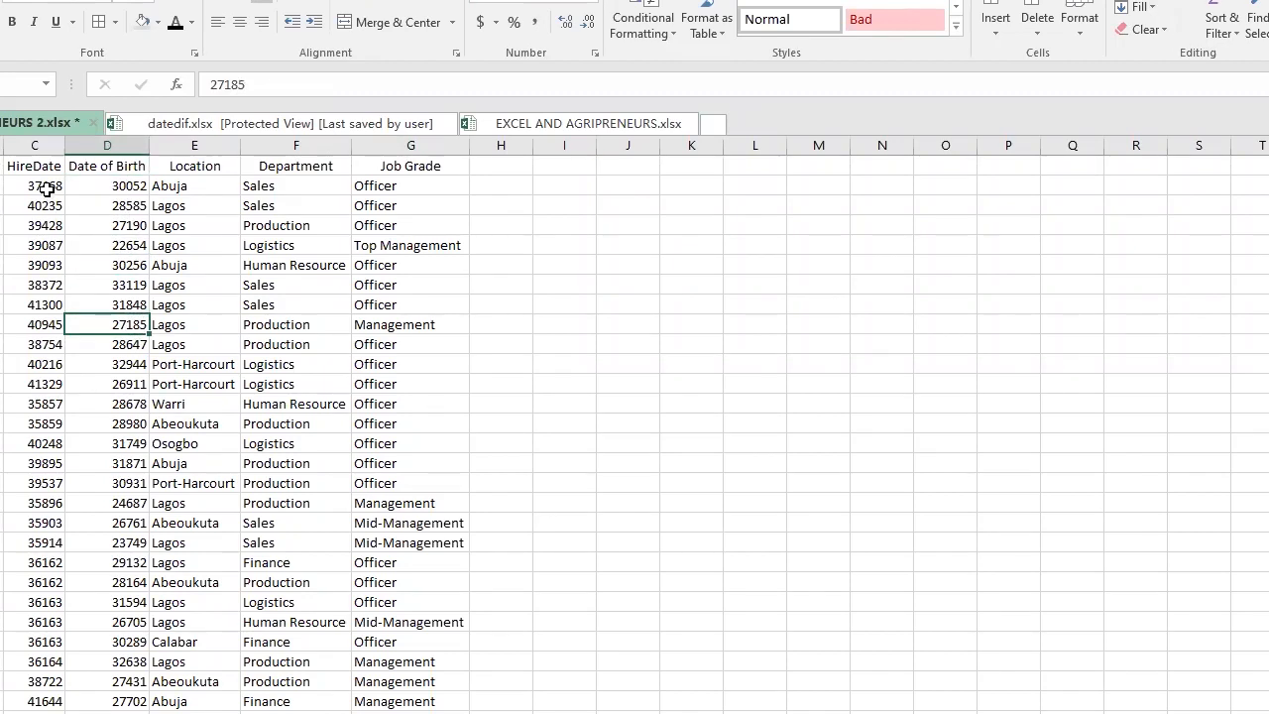
left_click(46, 265)
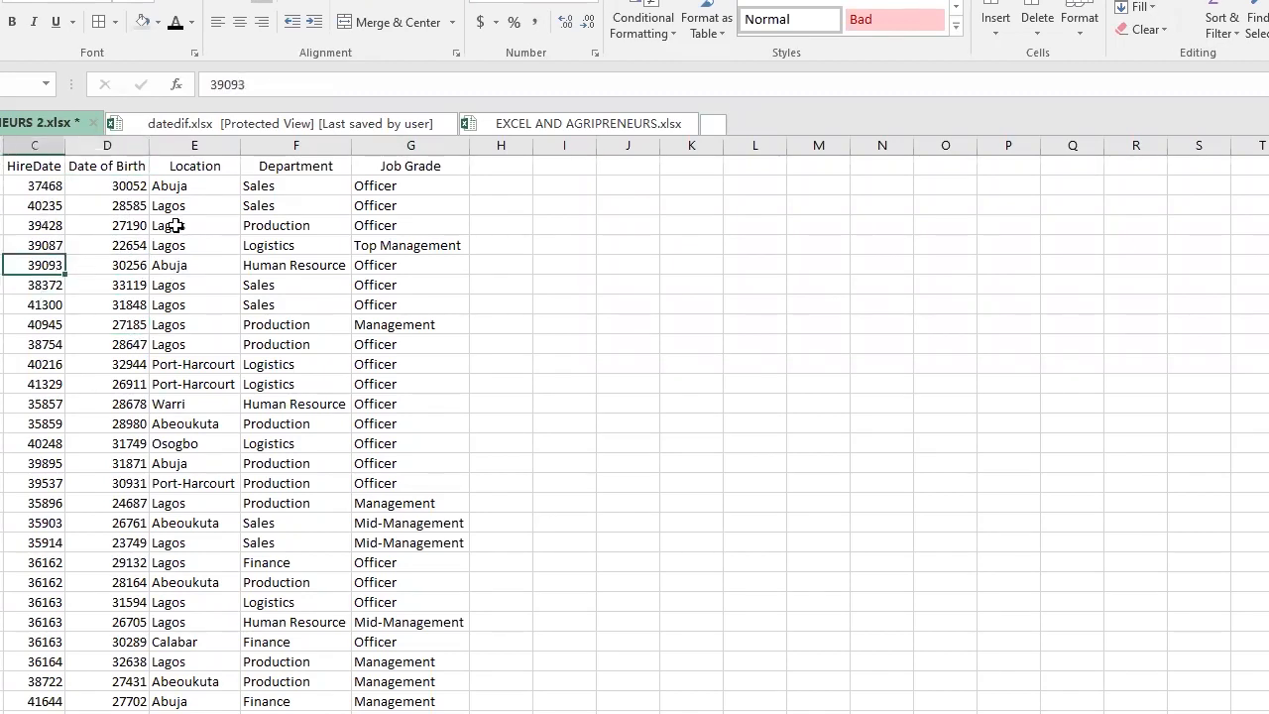
left_click(219, 225)
left_click(268, 225)
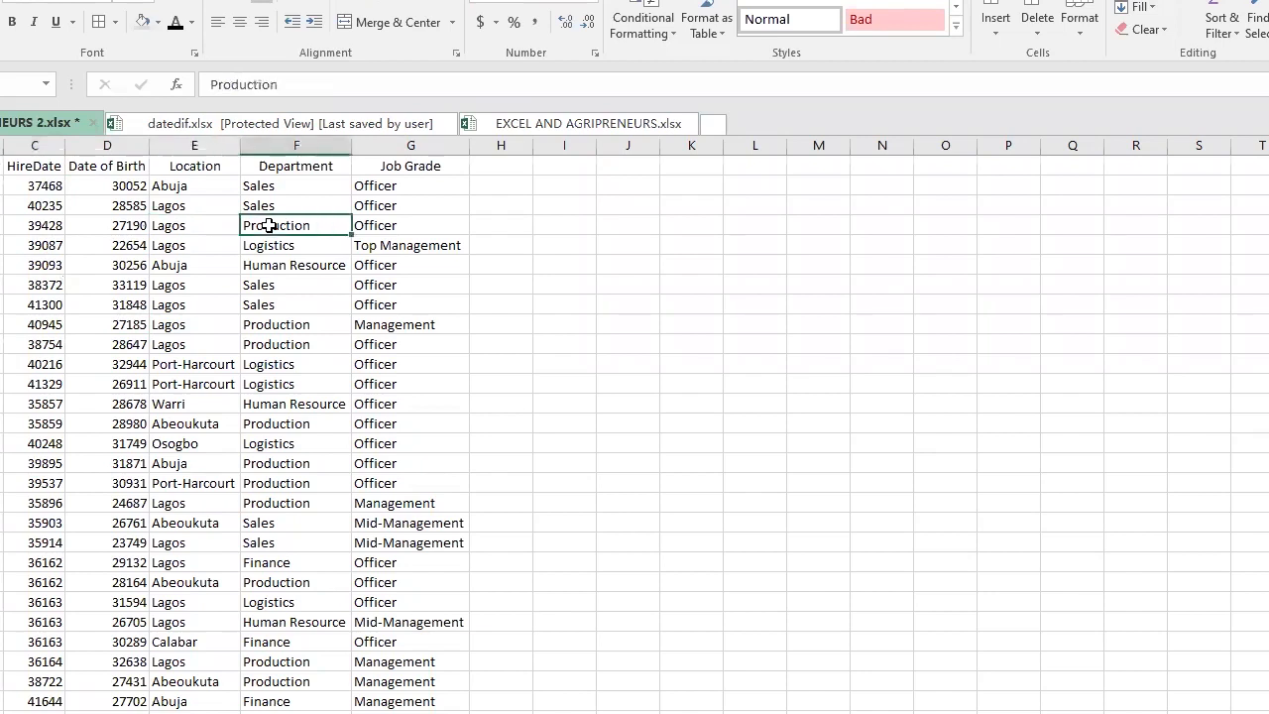
left_click(386, 225)
left_click(273, 222)
left_click(201, 230)
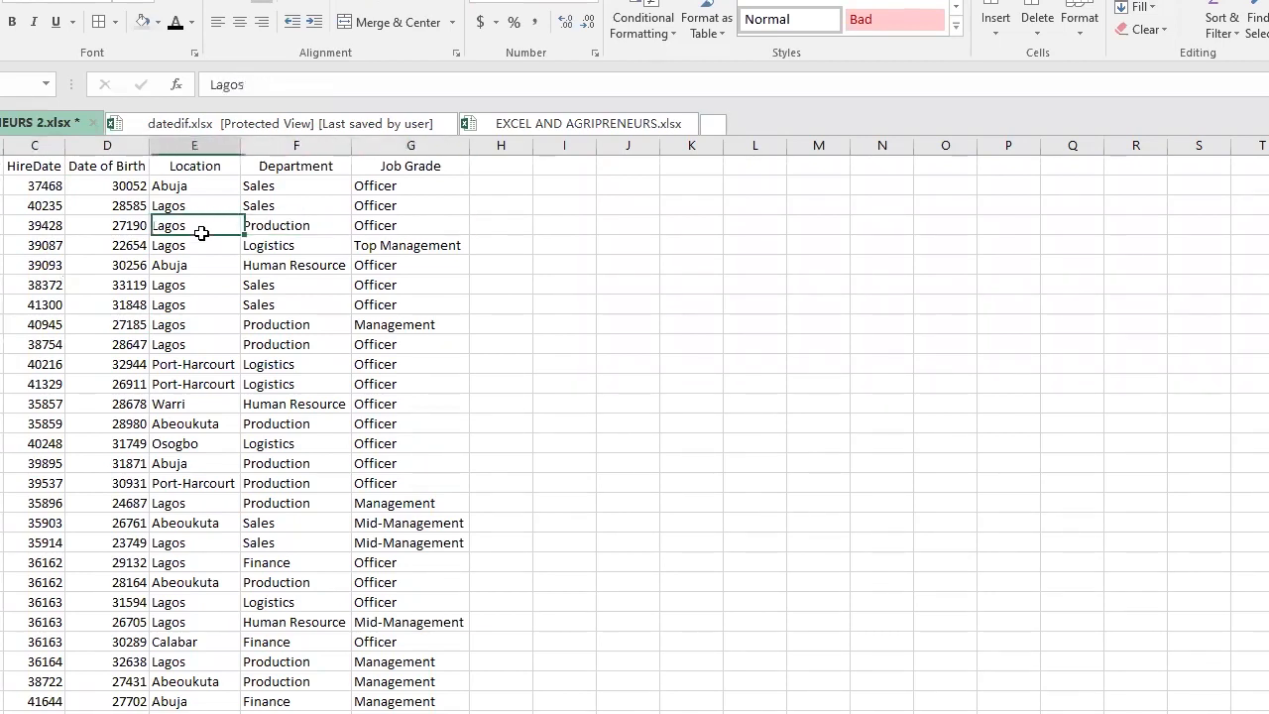
left_click(118, 268)
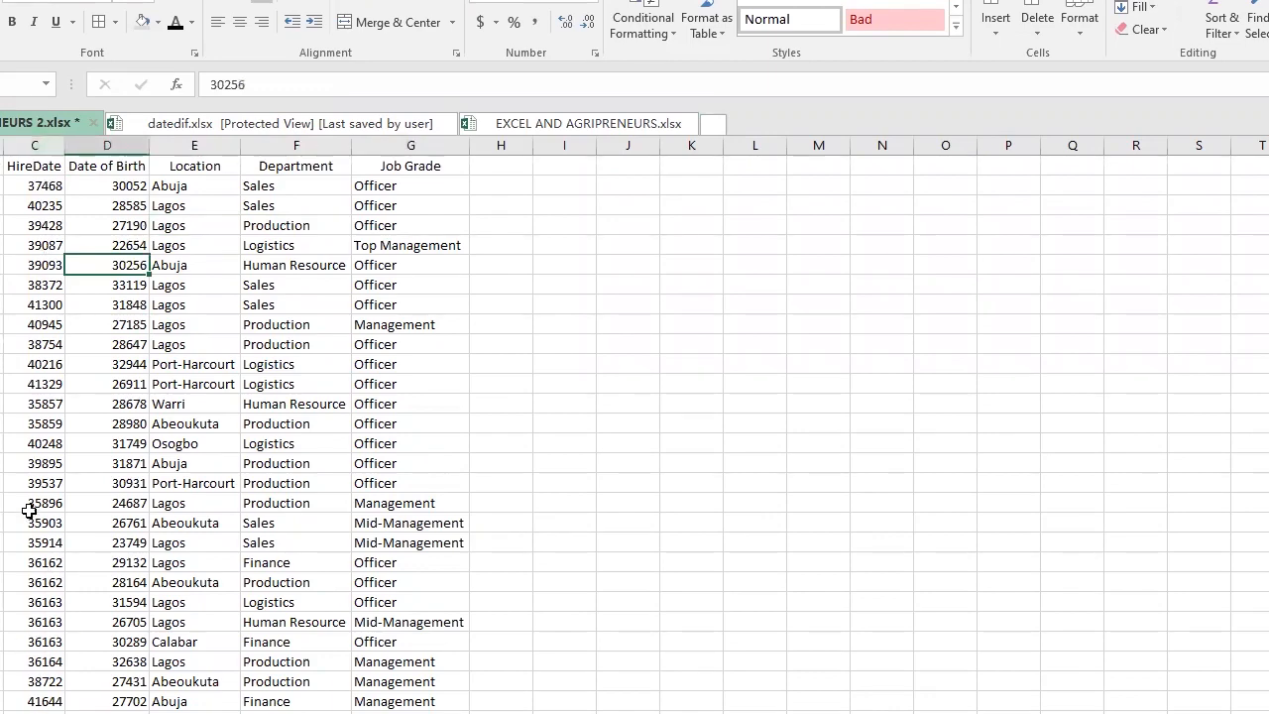
Format the whole HireDate column, from its header down to the last record, as Short Date.
left_click(34, 145)
left_click(38, 245)
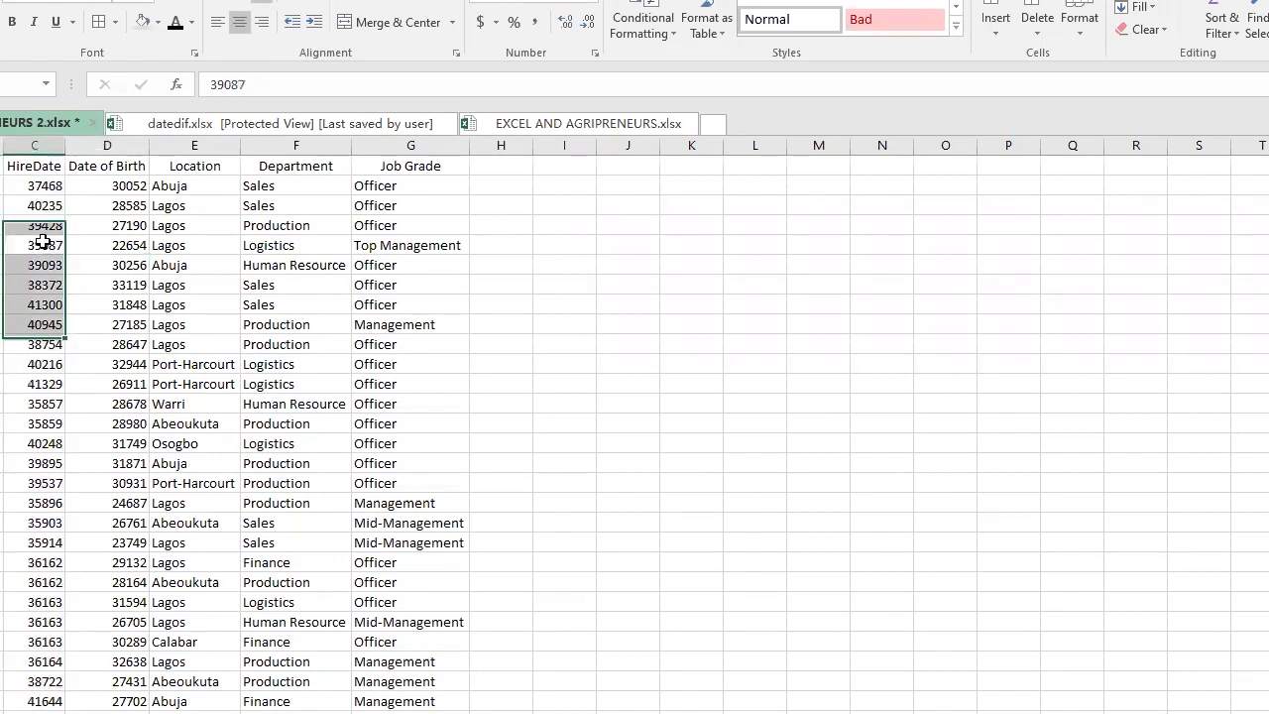
left_click(39, 169)
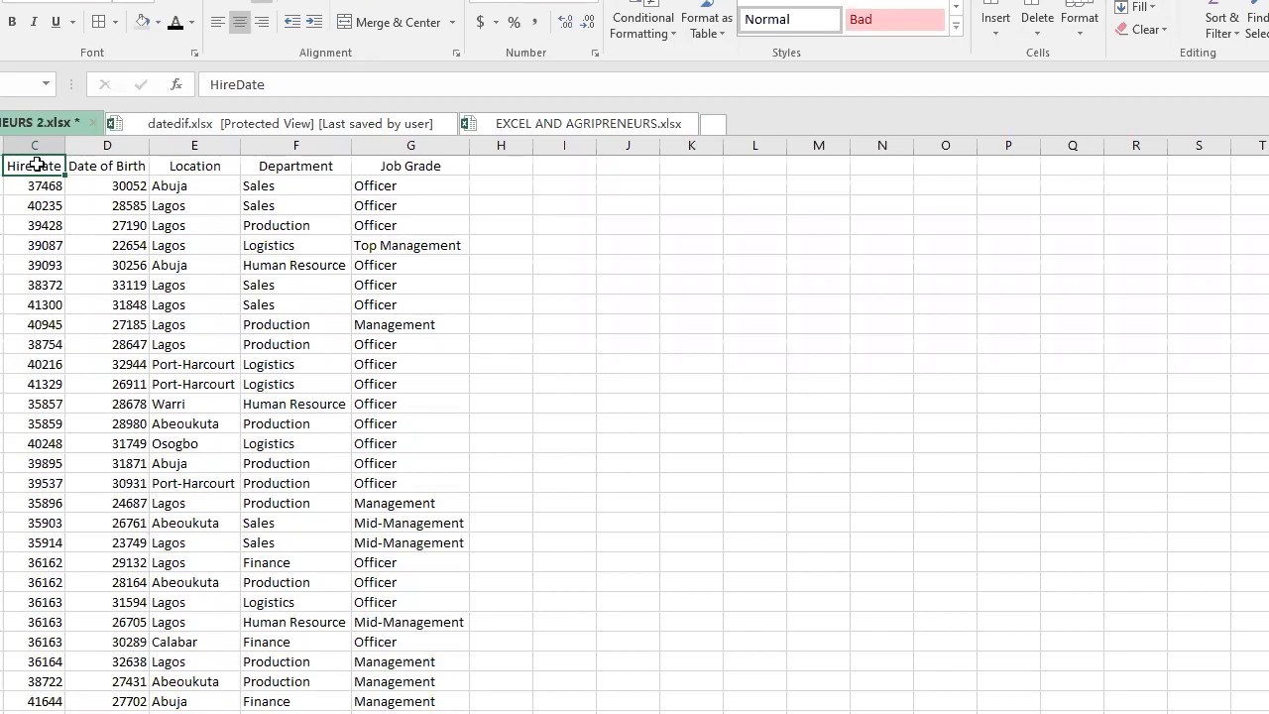
key("ctrl+shift+Down")
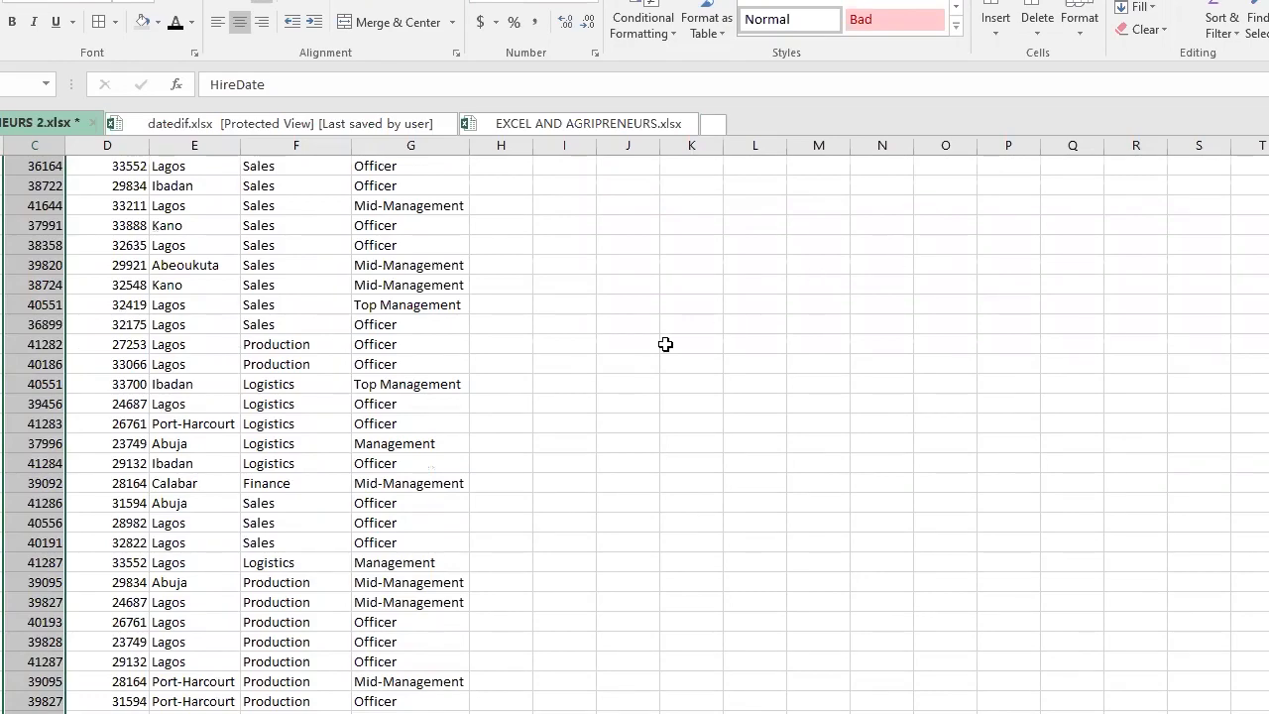
scroll(343, 490, "up", 8)
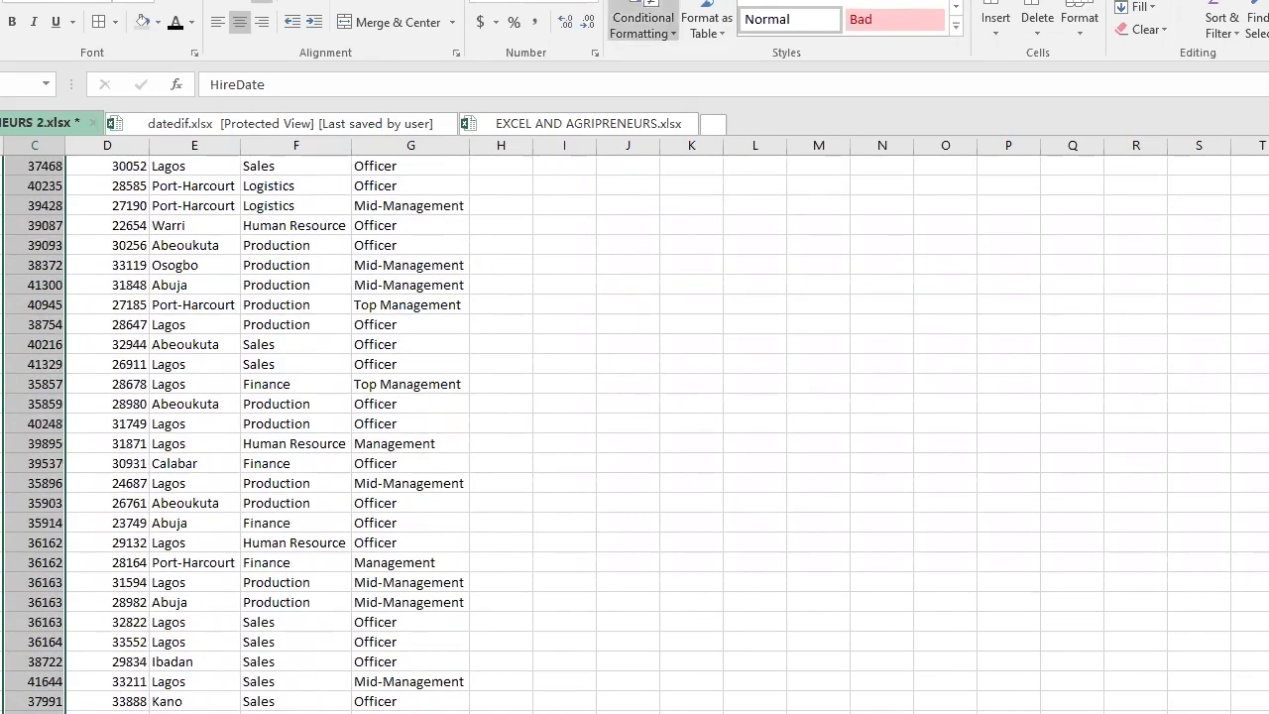
left_click(592, 3)
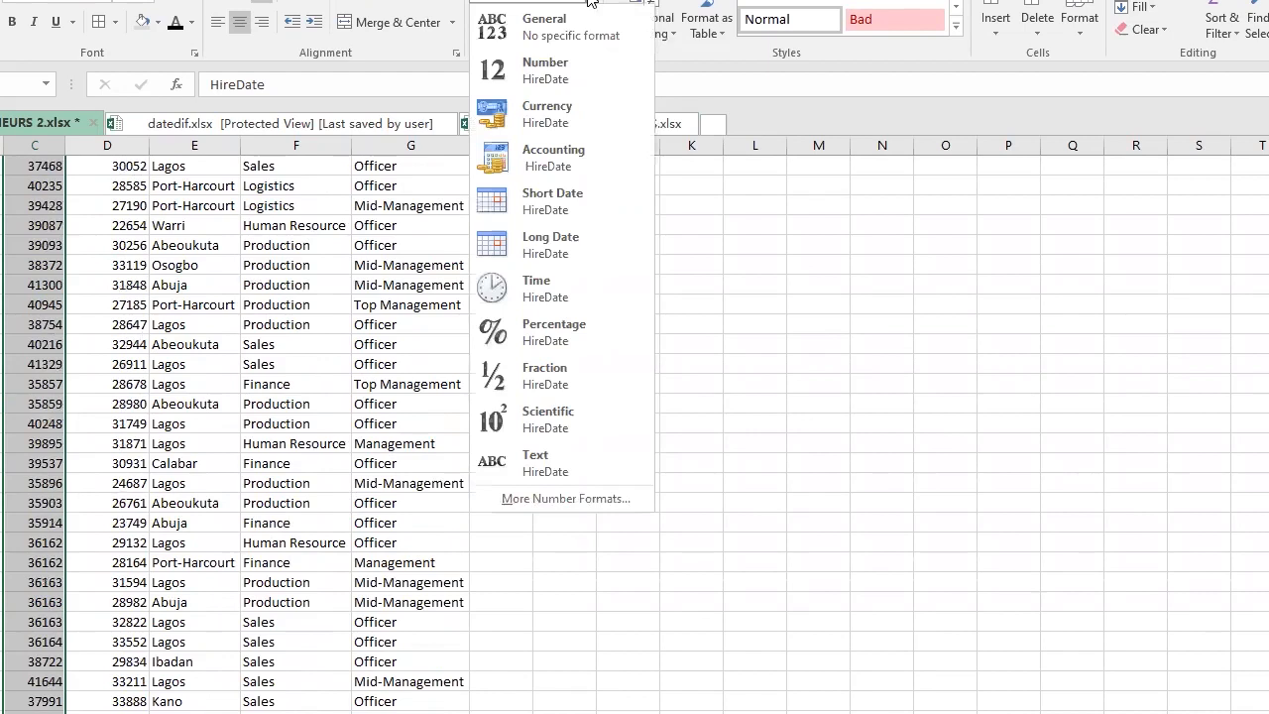
left_click(549, 202)
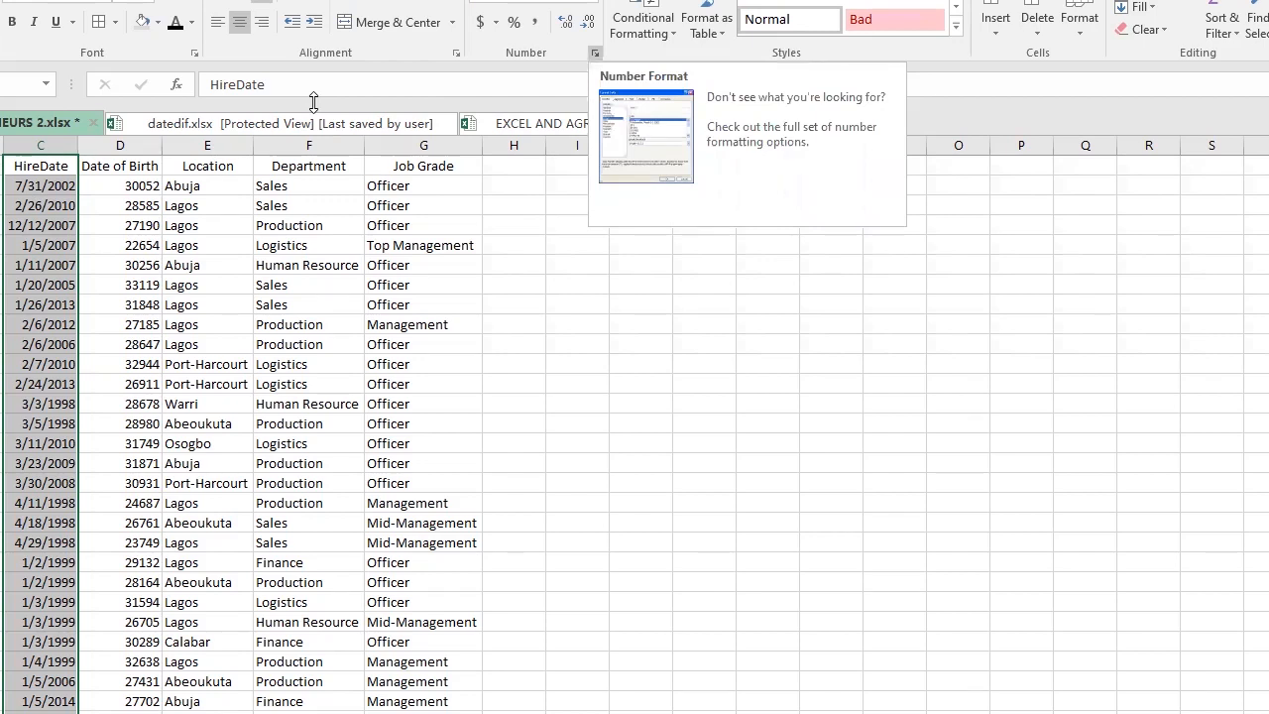
Change the HireDate column's date type to 14-Mar-2012 and check several of the reformatted dates.
left_click(594, 53)
left_click_drag(859, 220, 723, 160)
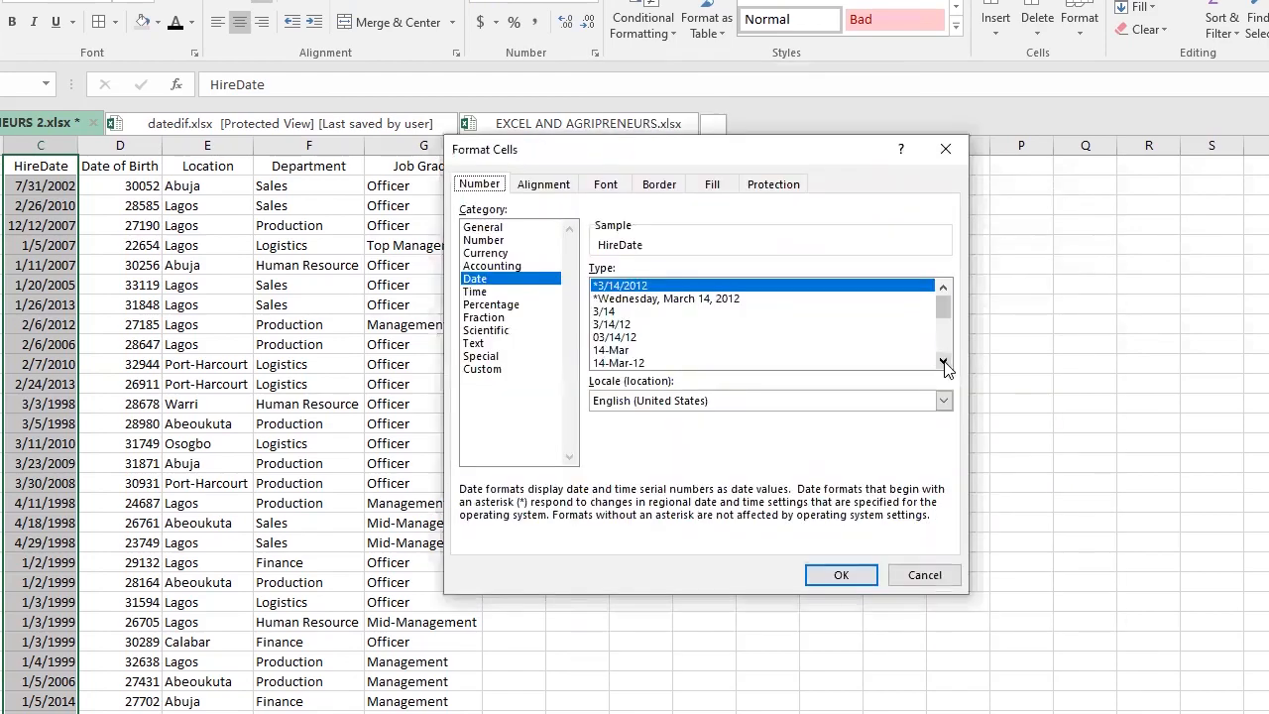
left_click(943, 362)
left_click(943, 361)
left_click(943, 362)
left_click(943, 361)
left_click(943, 362)
left_click(943, 362)
left_click(942, 361)
left_click(942, 362)
left_click(943, 362)
left_click(942, 362)
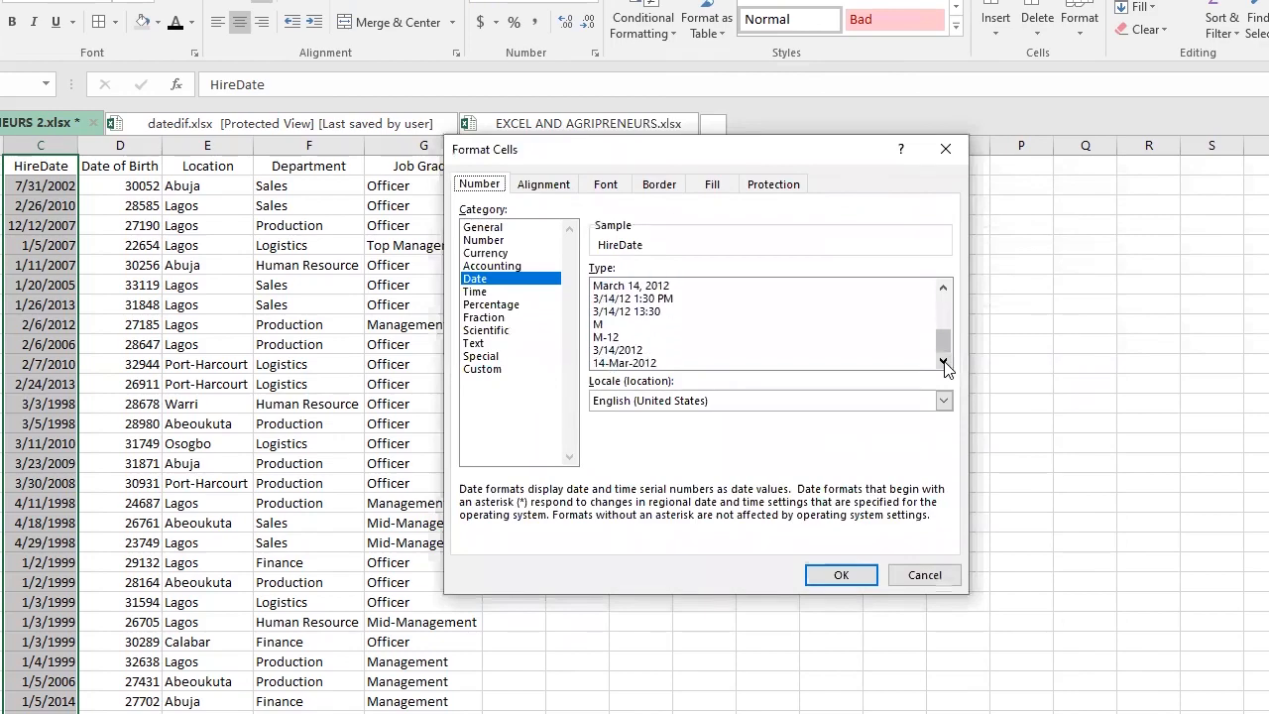
left_click(627, 363)
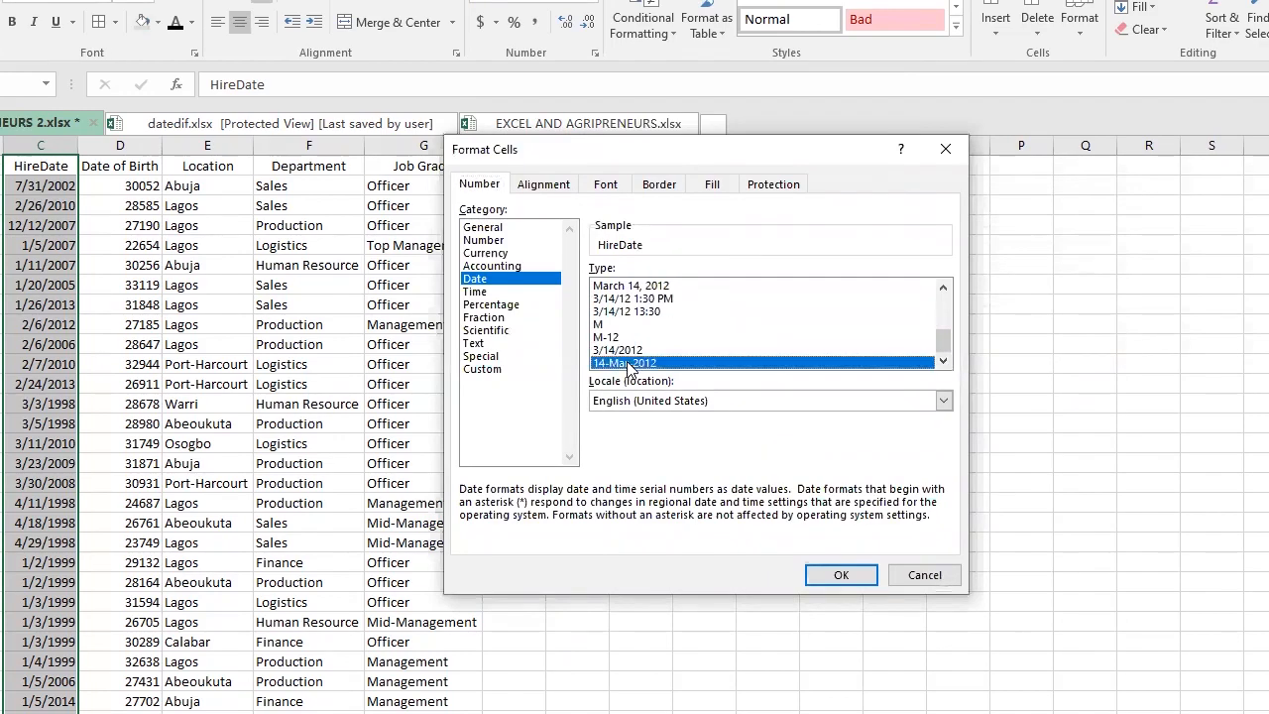
left_click(846, 581)
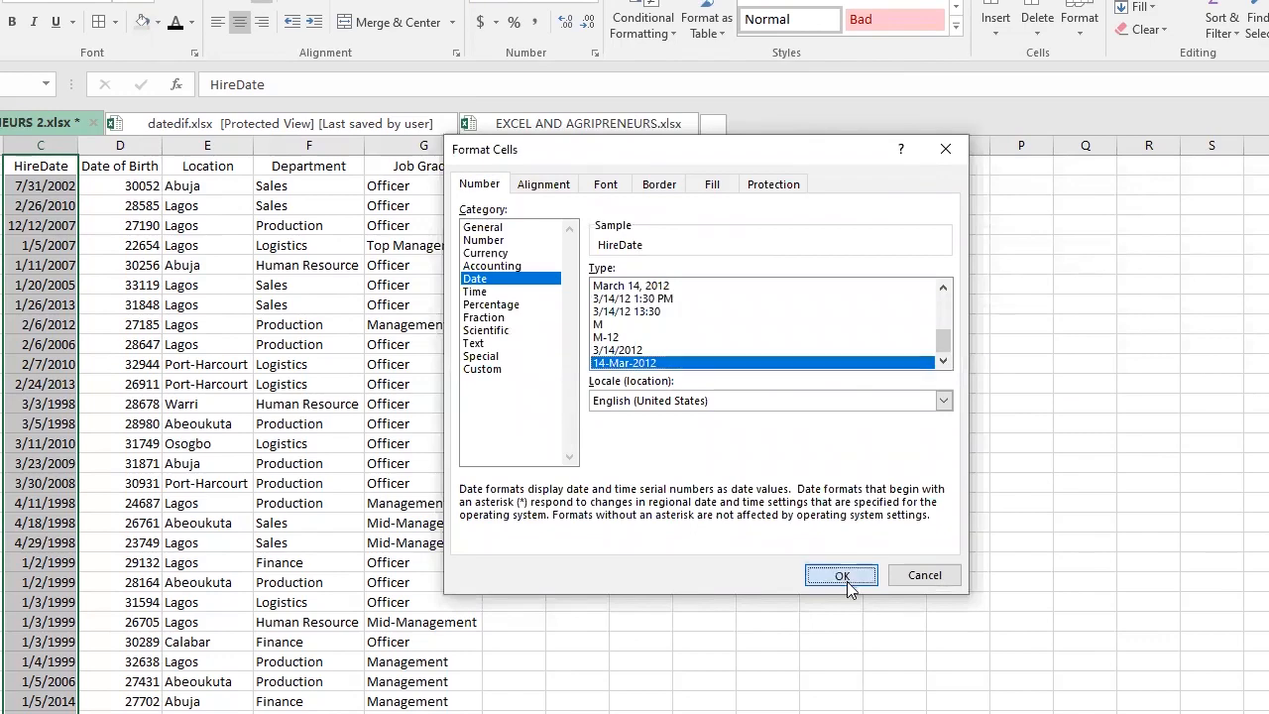
left_click(55, 363)
left_click(61, 502)
left_click(62, 602)
left_click(60, 619)
left_click(38, 404)
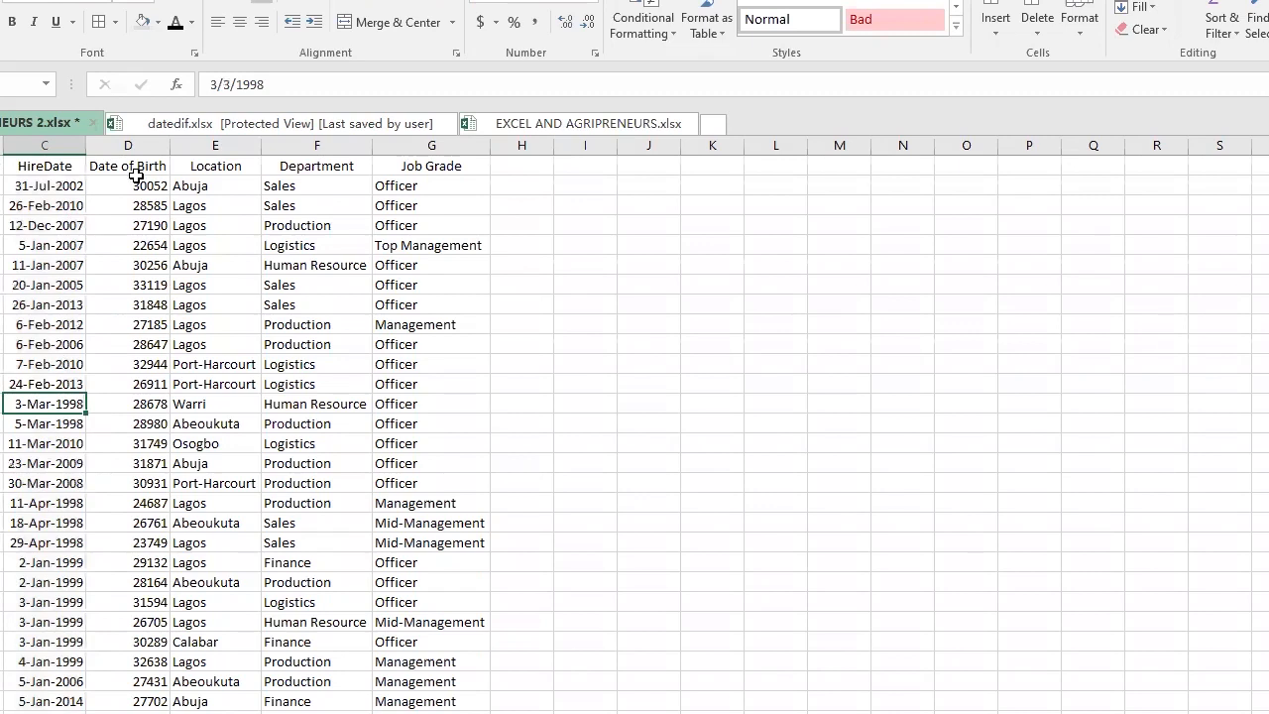
Format the whole Date of Birth column, from its header down to the last record, as Short Date.
mouse_move(128, 164)
left_mouse_down()
mouse_move(128, 268)
mouse_move(119, 161)
left_mouse_up()
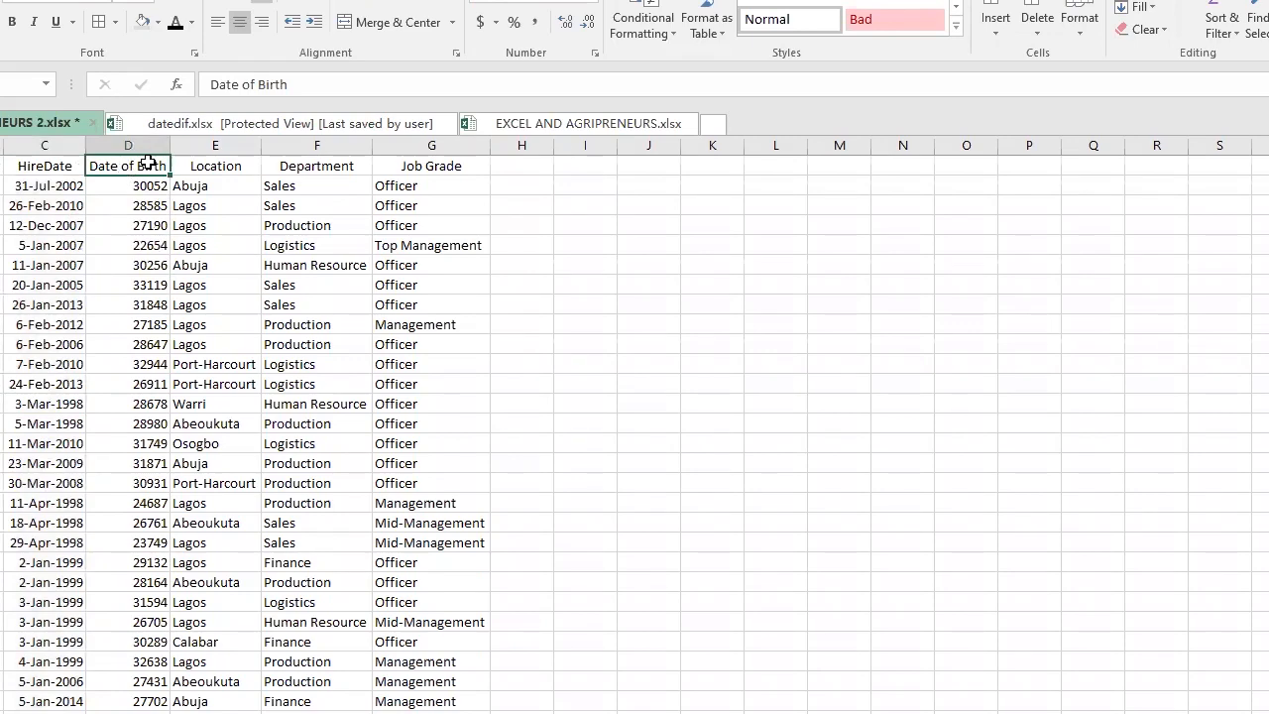
key("ctrl+shift+Down")
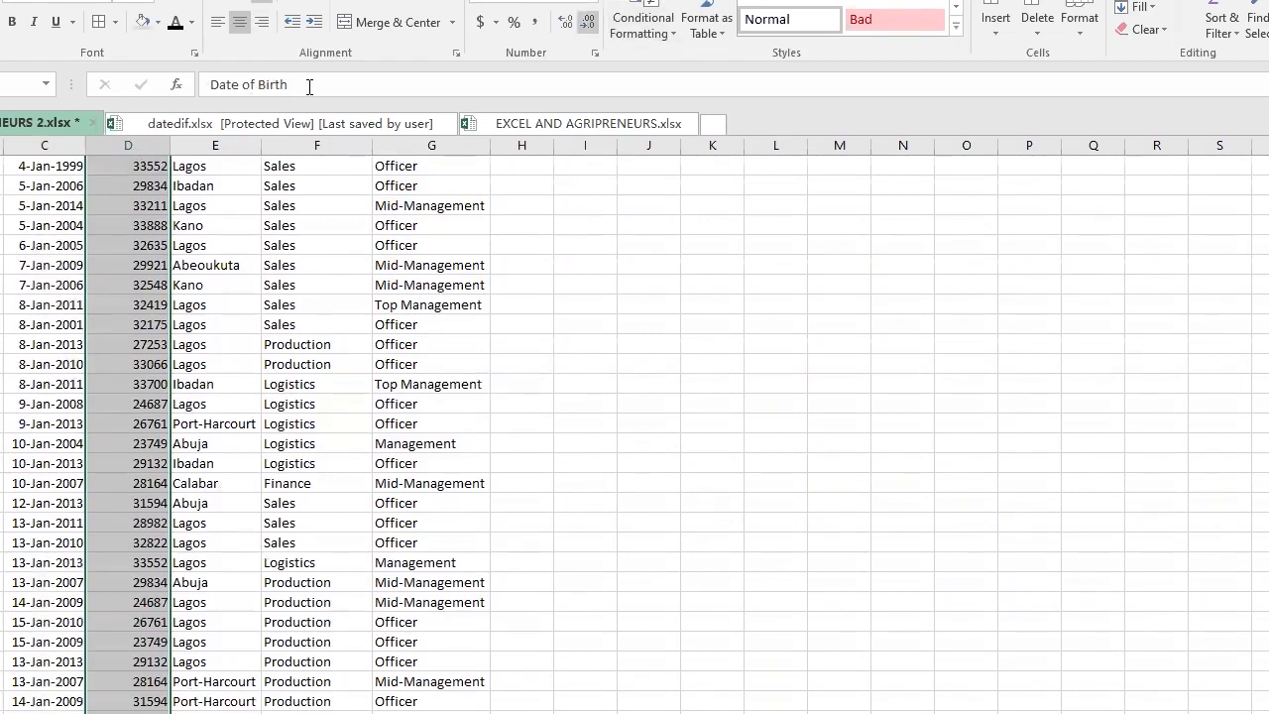
left_click(593, 3)
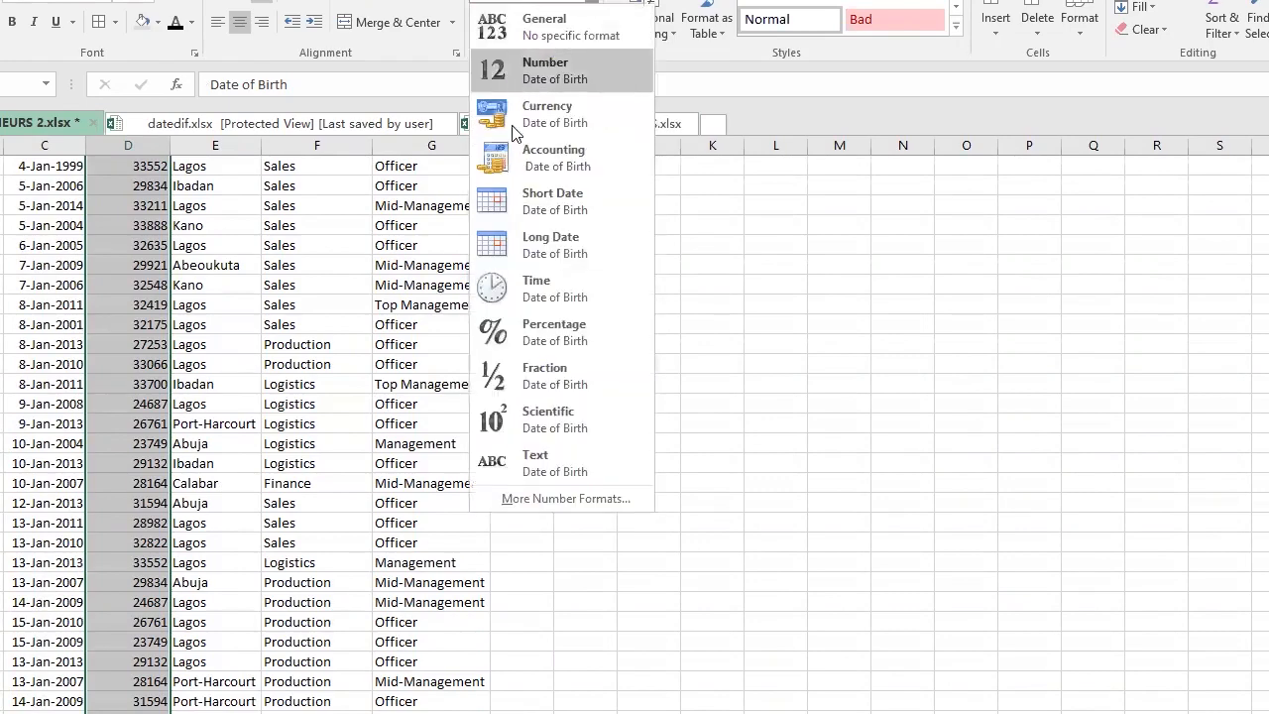
left_click(541, 199)
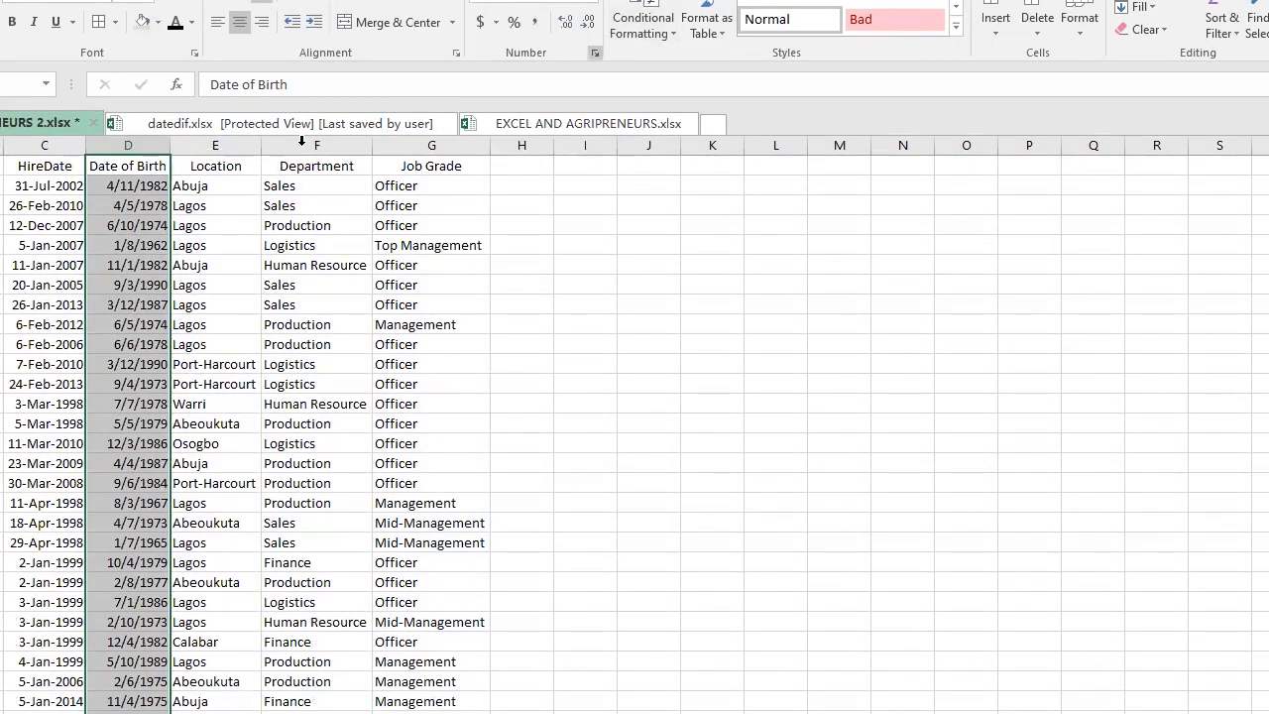
Change the Date of Birth column's date type to 14-Mar-2012 and check several of the reformatted dates.
left_click(595, 53)
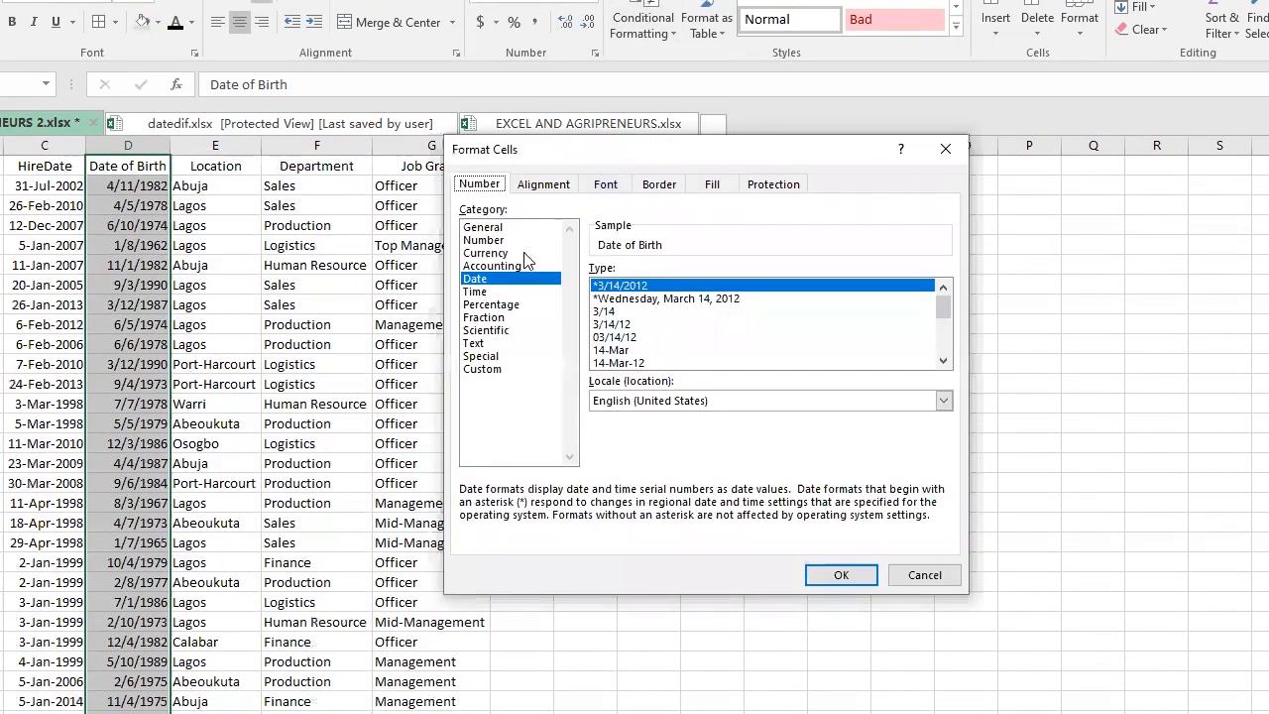
left_click(944, 362)
left_click(943, 363)
left_click(942, 363)
left_click(943, 363)
left_click(941, 363)
double_click(942, 363)
left_click(940, 364)
left_click(939, 363)
left_click(940, 364)
left_click(641, 364)
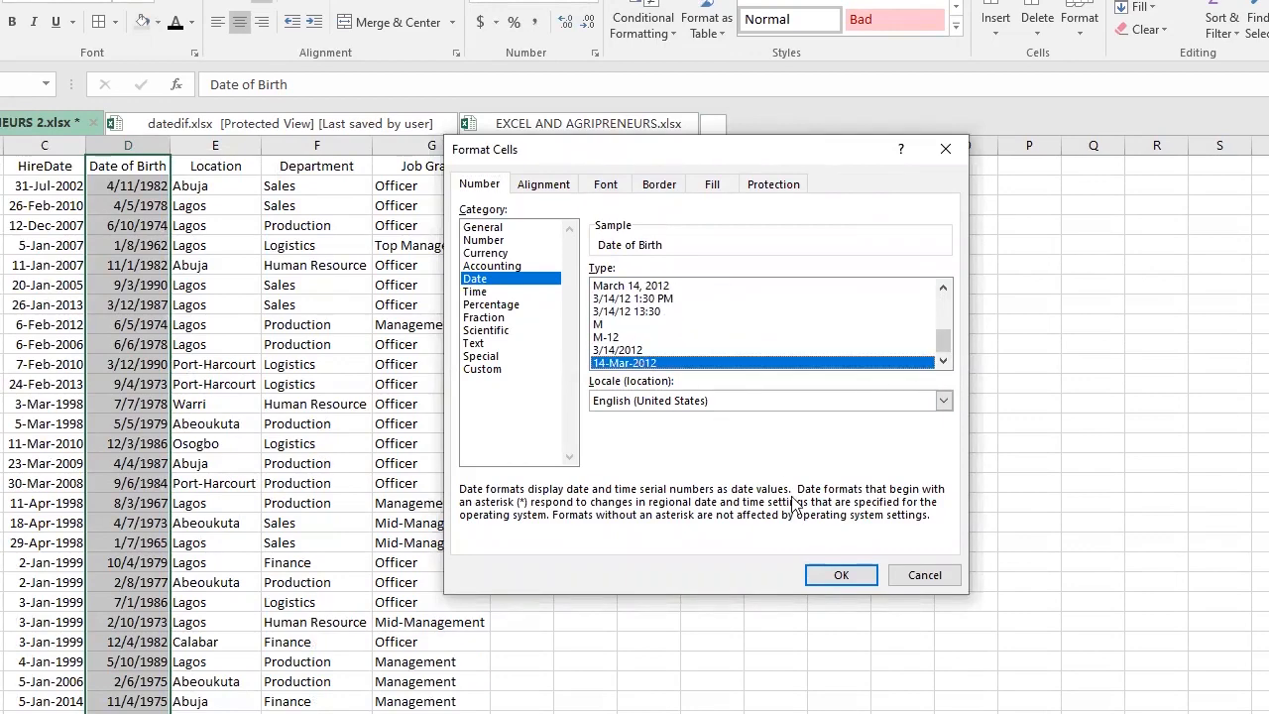
left_click(838, 575)
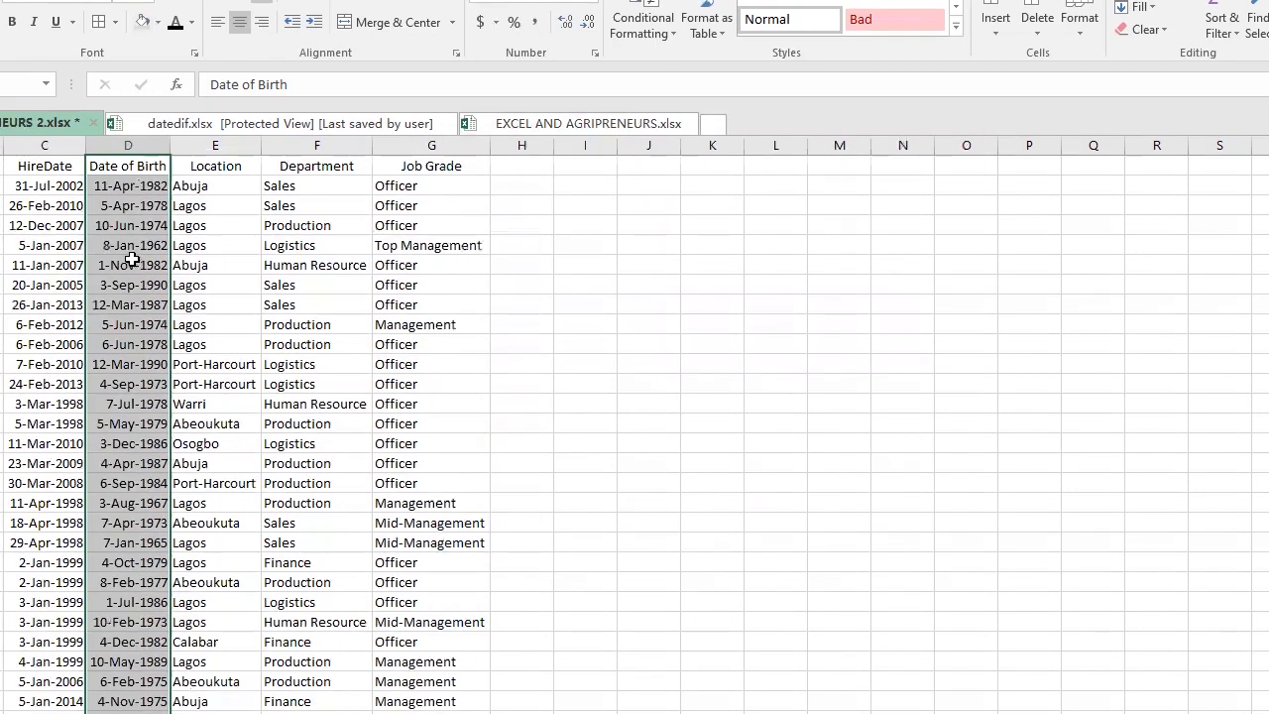
left_click(153, 403)
left_click(141, 265)
left_click(176, 365)
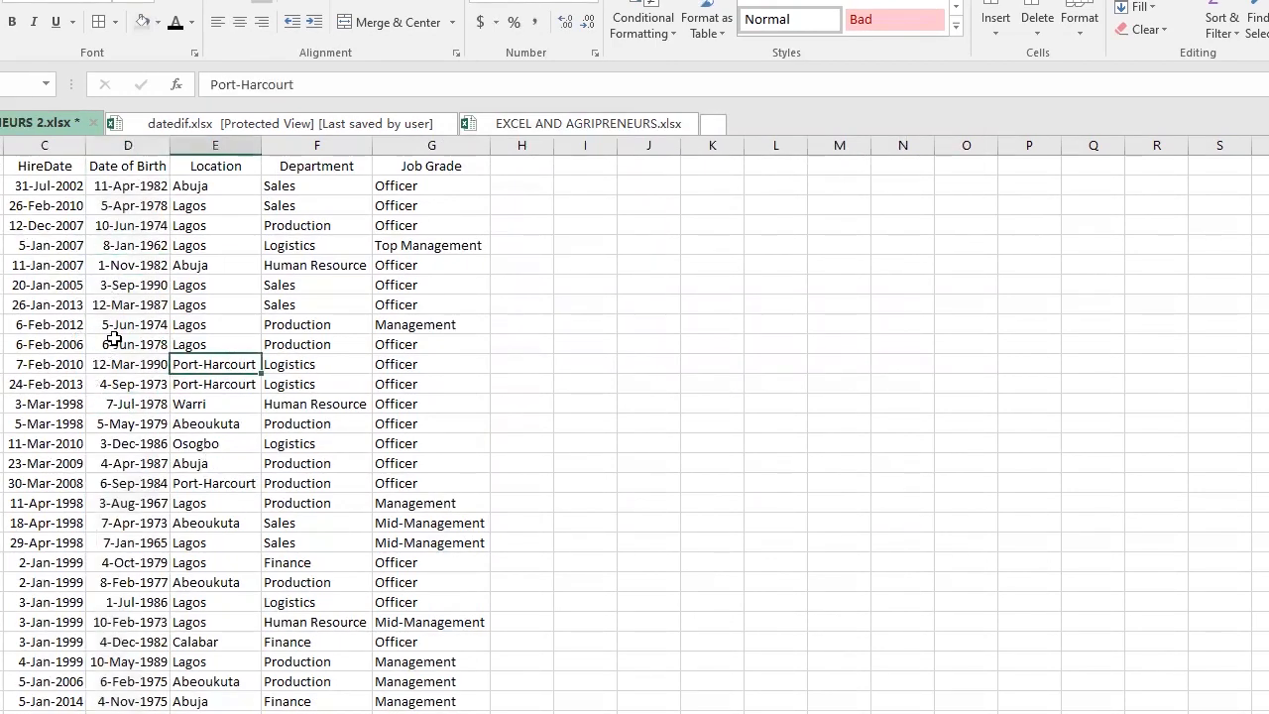
left_click(73, 290)
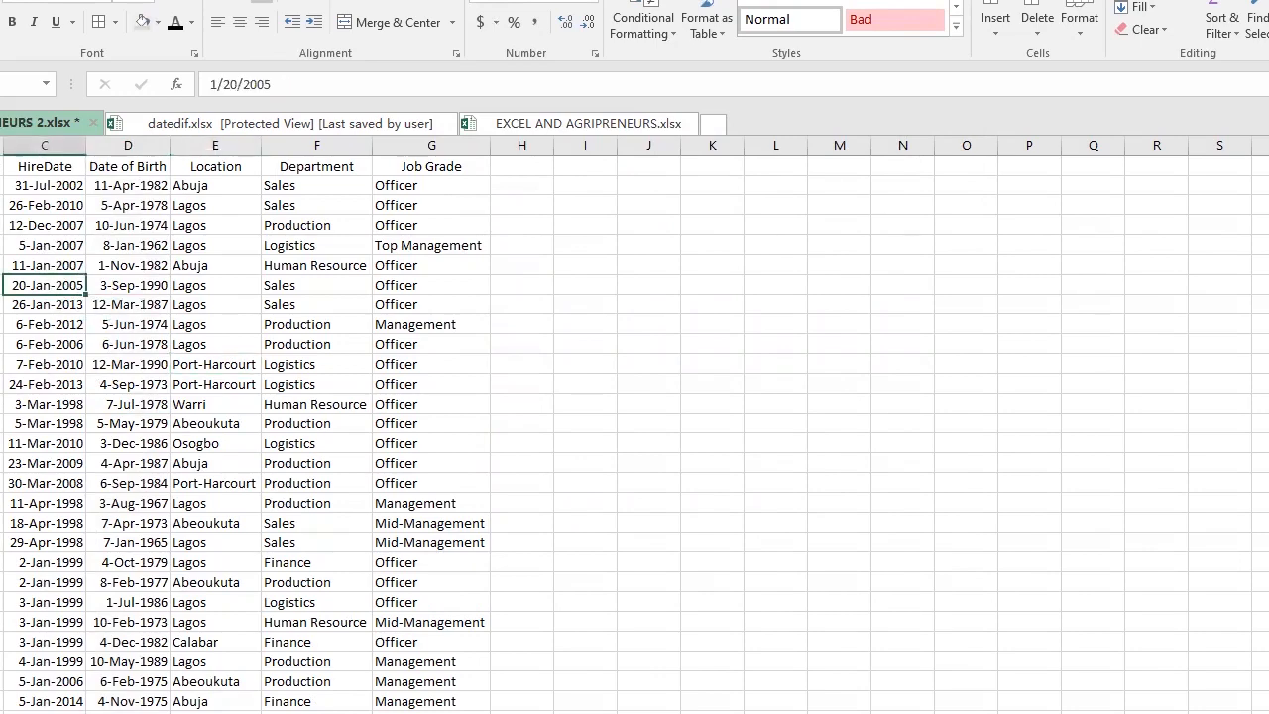
Make the header row from Employee ID to Job Grade bold and give it a light gray fill.
left_click_drag(2, 165, 426, 166)
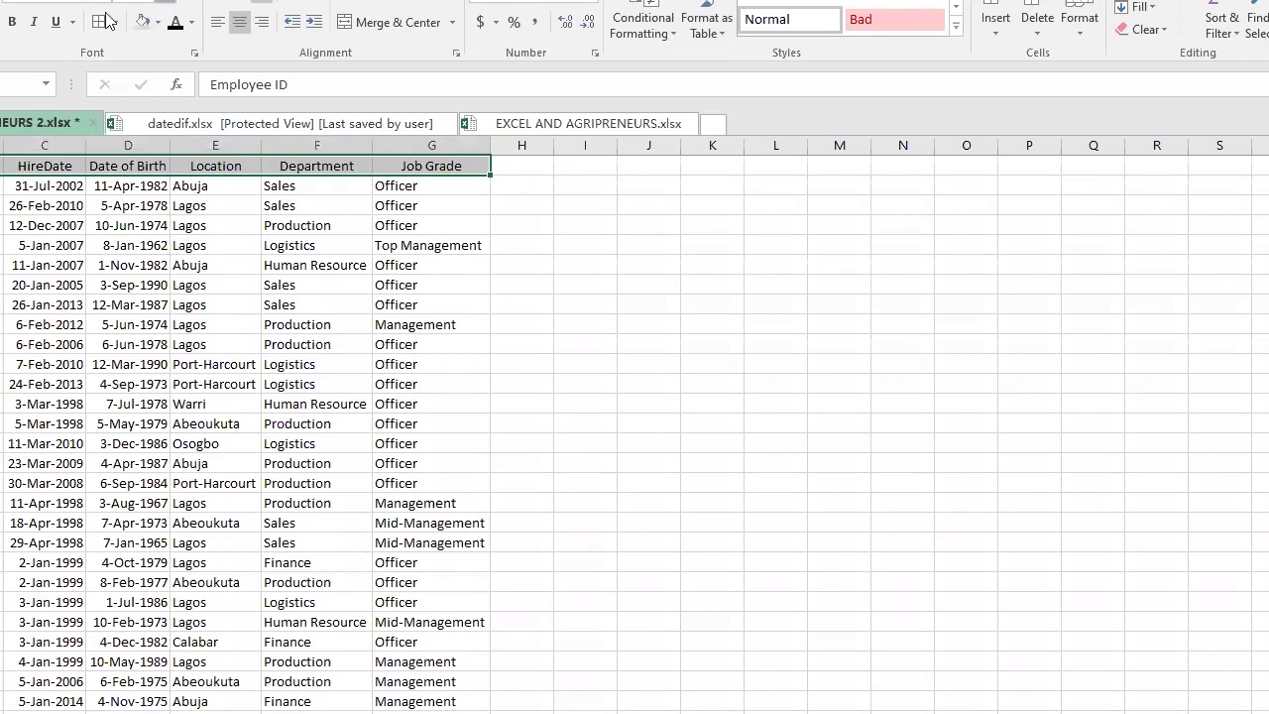
key("ctrl+b")
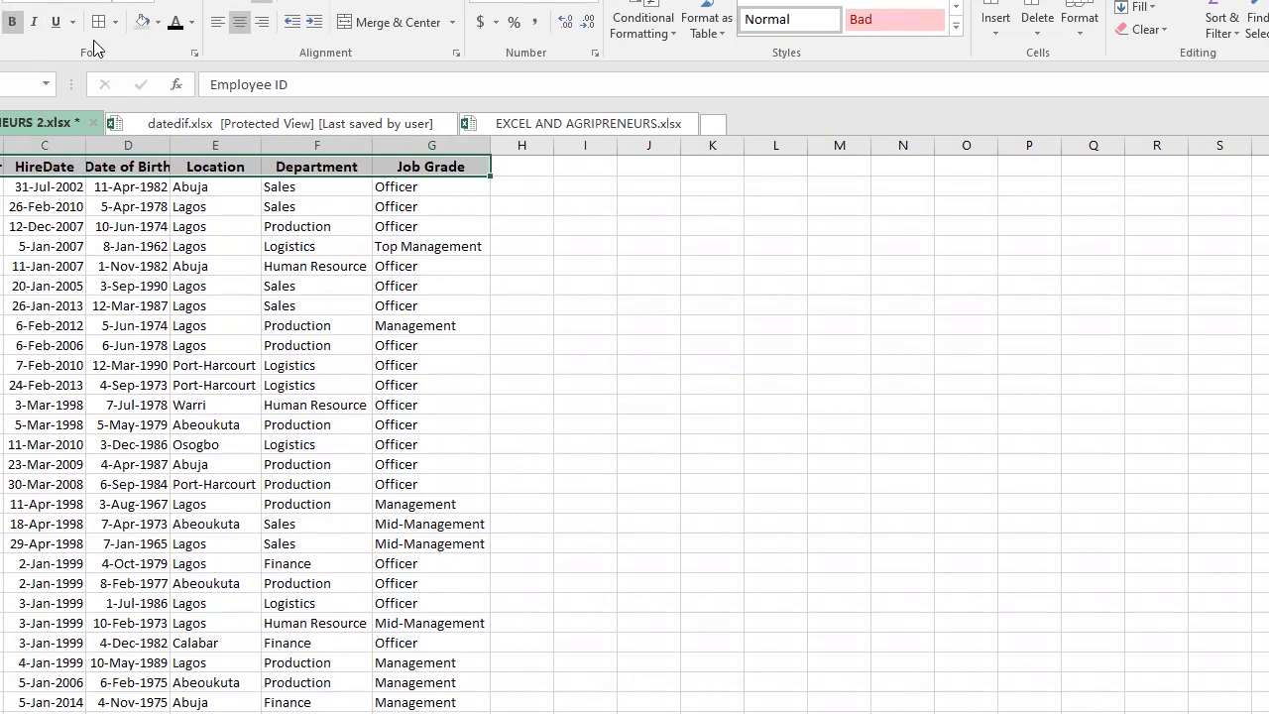
left_click(141, 30)
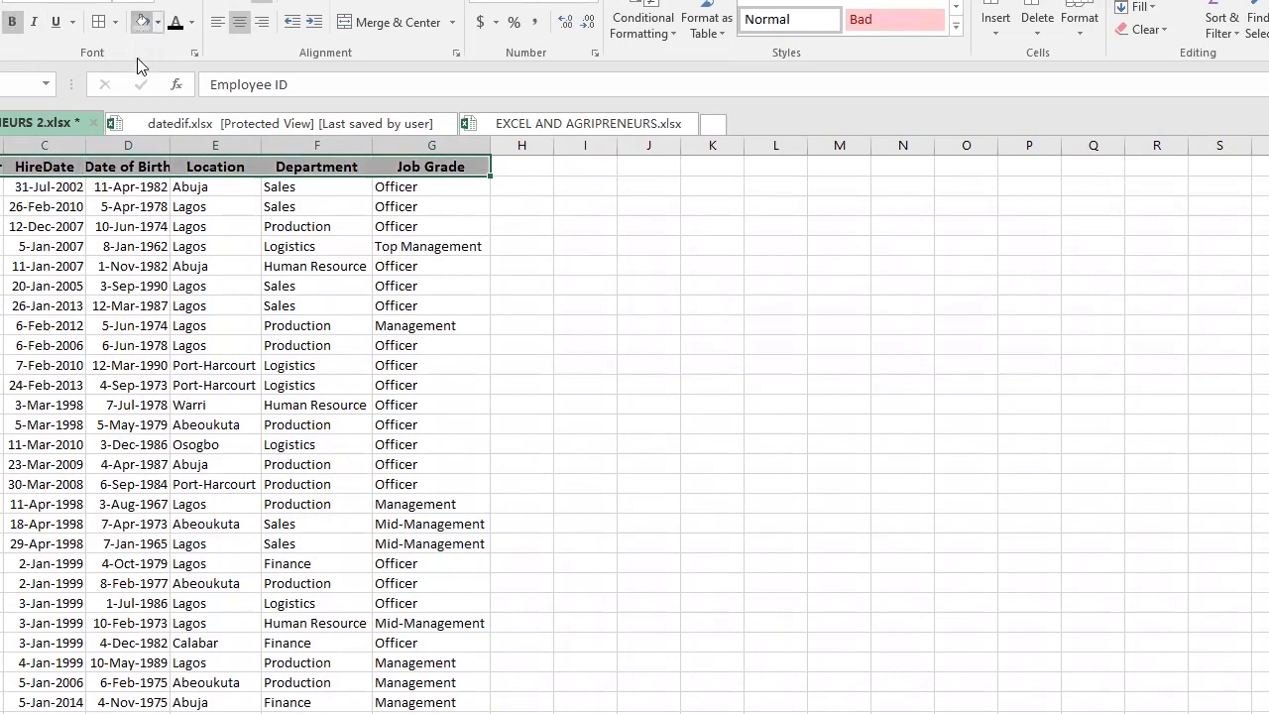
Auto-fit the width of all the sheet's columns to their contents.
left_click(128, 226)
key("ctrl+a")
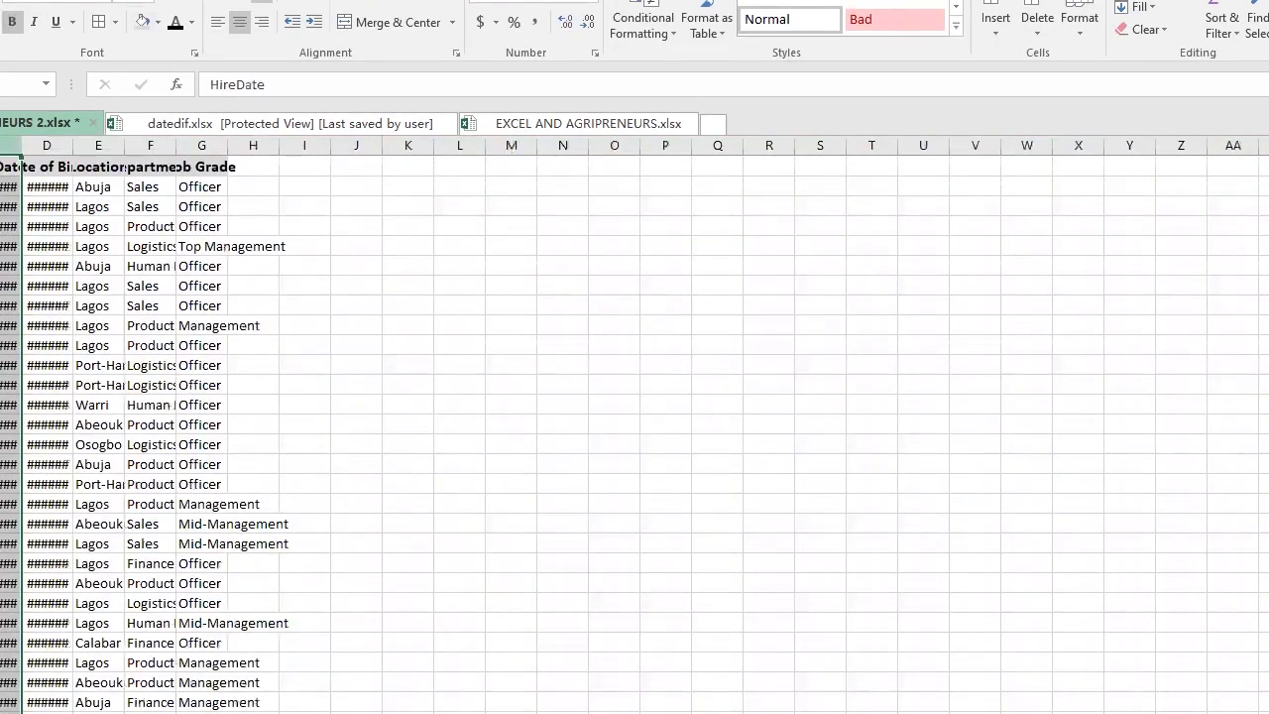
key("ctrl+a")
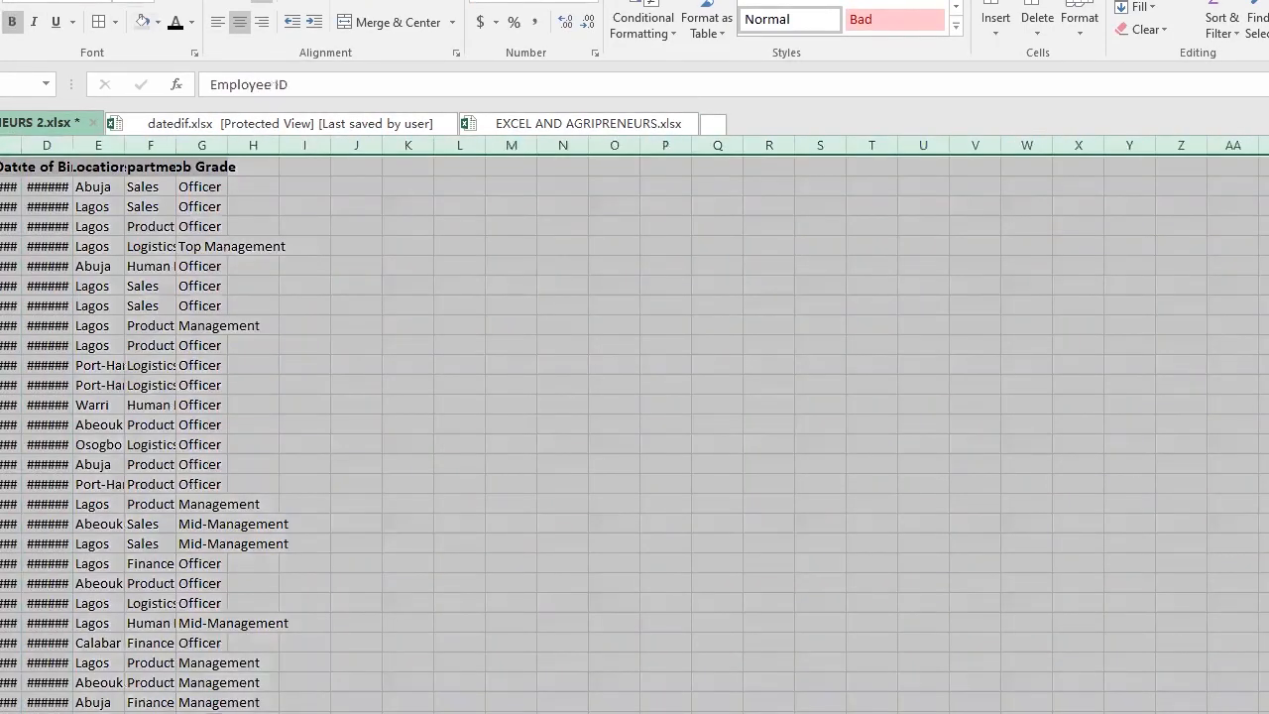
double_click(22, 146)
Check entries across the refitted employee columns and review the course outline on the introductory sheet.
left_click(137, 289)
left_click(51, 458)
key("Left")
left_click(190, 462)
left_click(220, 327)
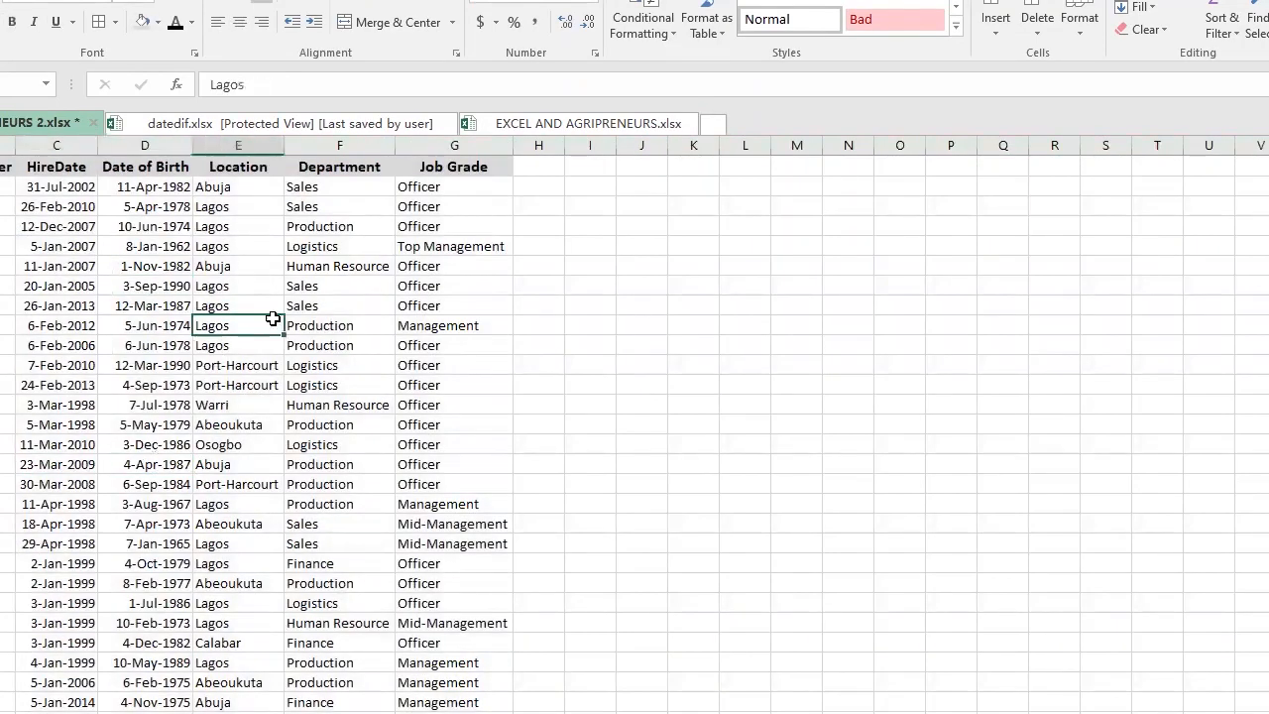
left_click(301, 305)
left_click(347, 386)
left_click(268, 373)
left_click(164, 483)
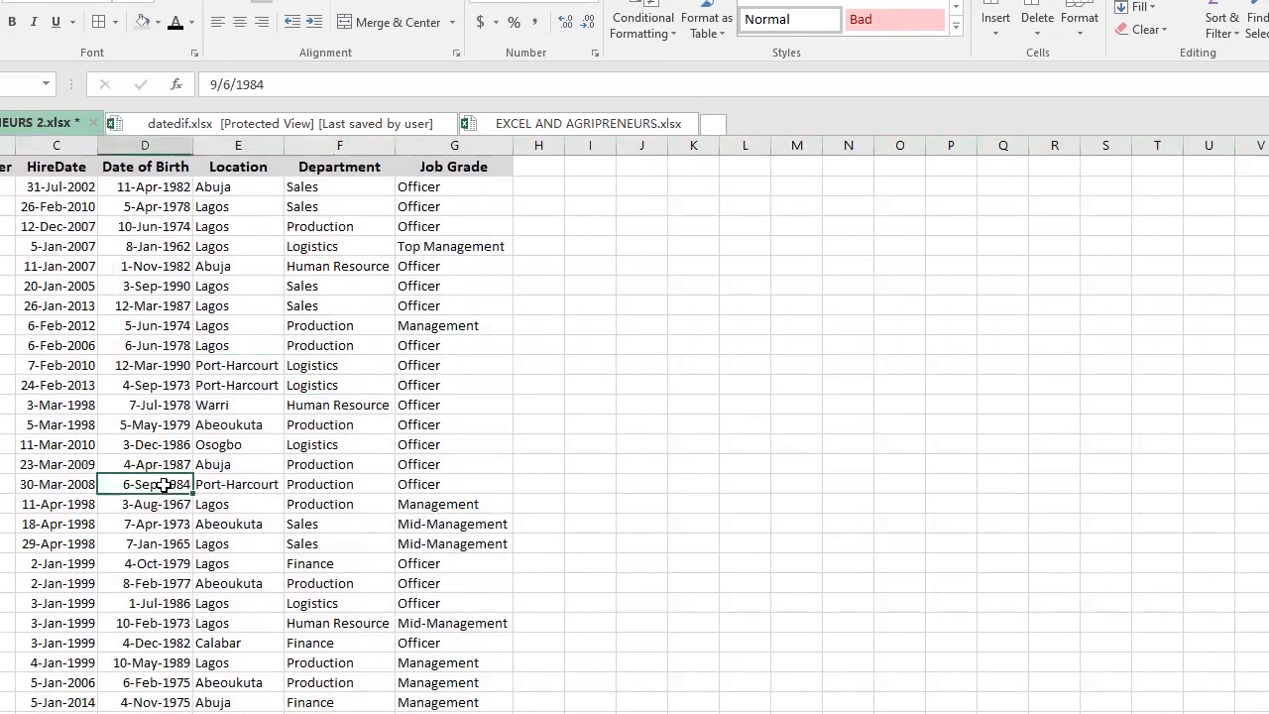
key("ctrl+Page_Up")
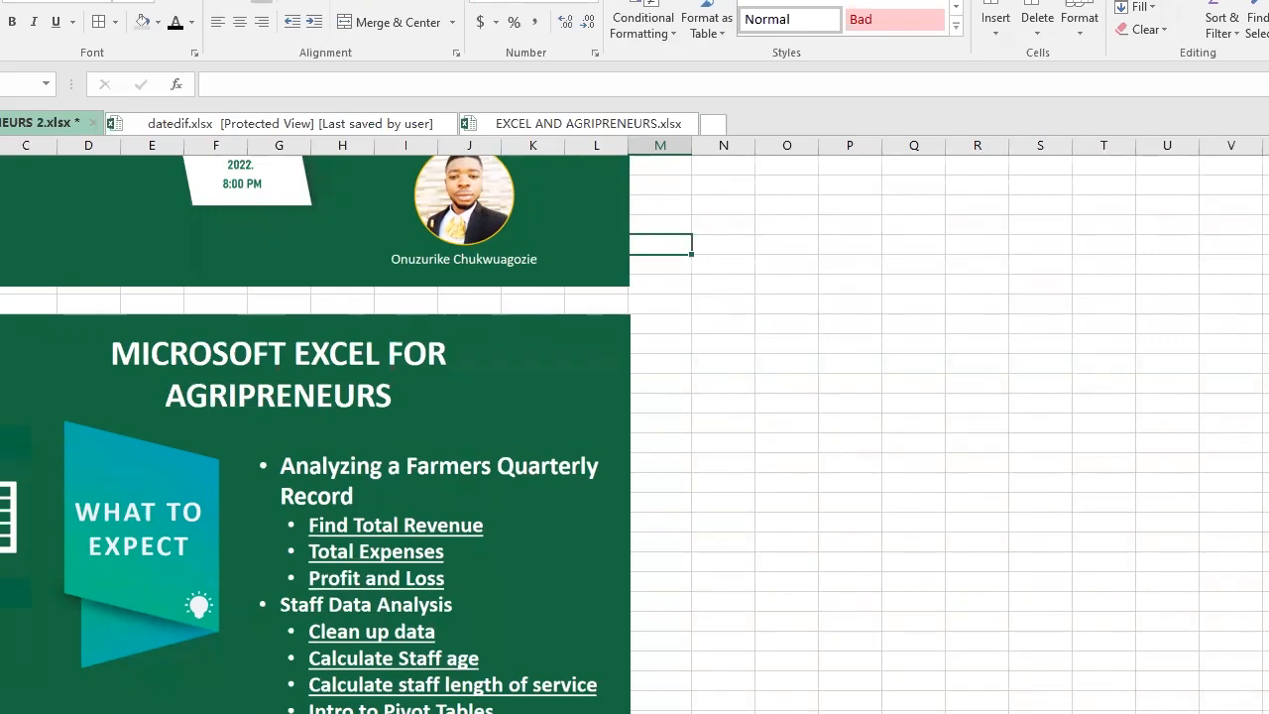
key("ctrl+Page_Down")
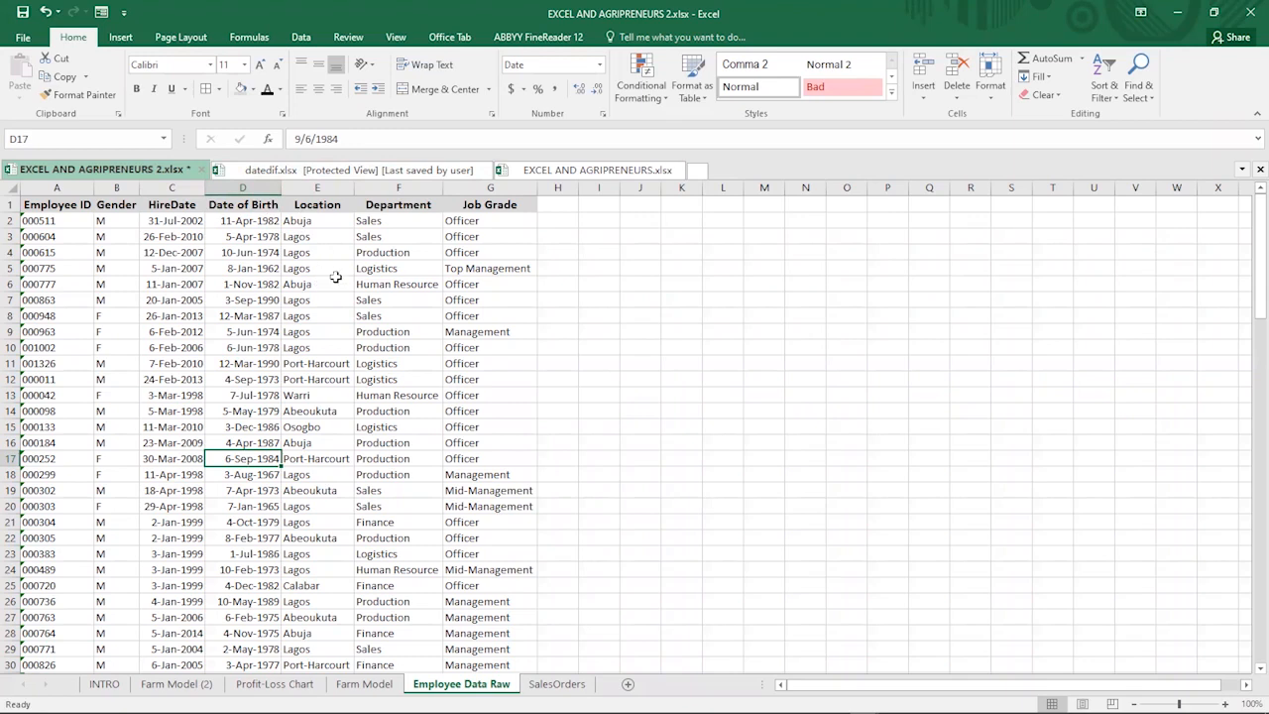
Insert a new column between Date of Birth and Location and enter TODAY as its header.
left_click(313, 187)
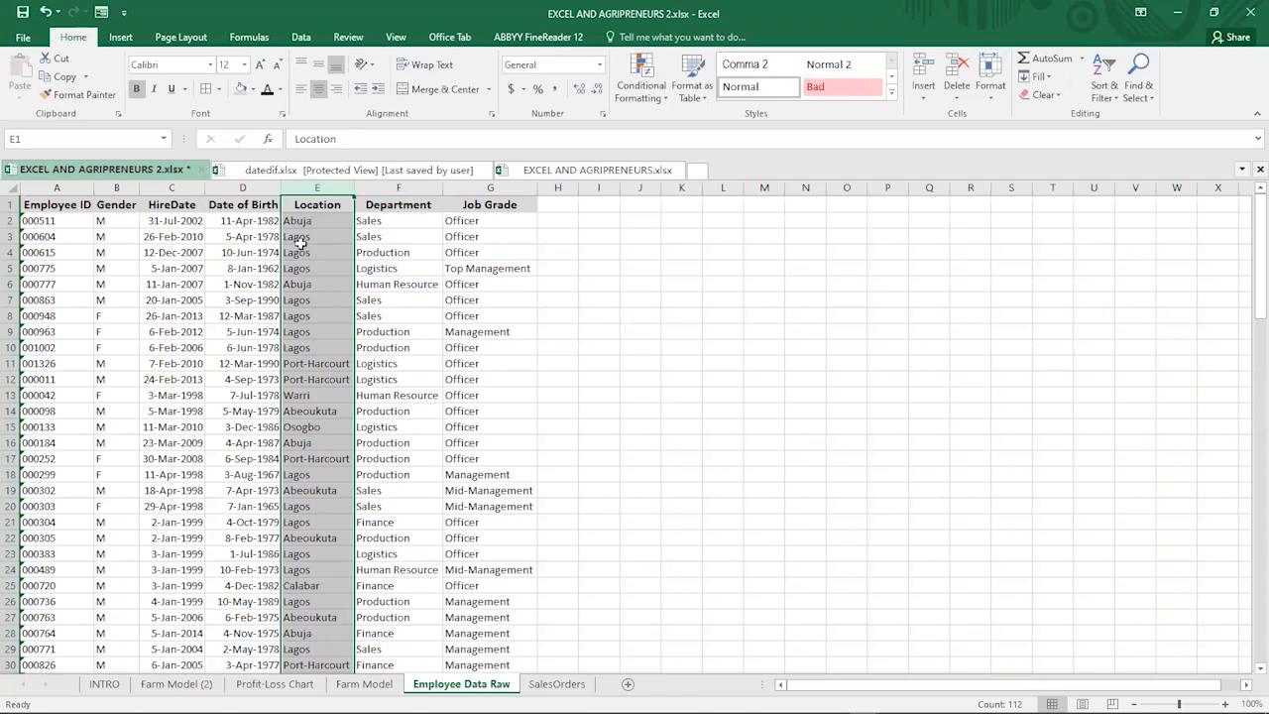
right_click(330, 186)
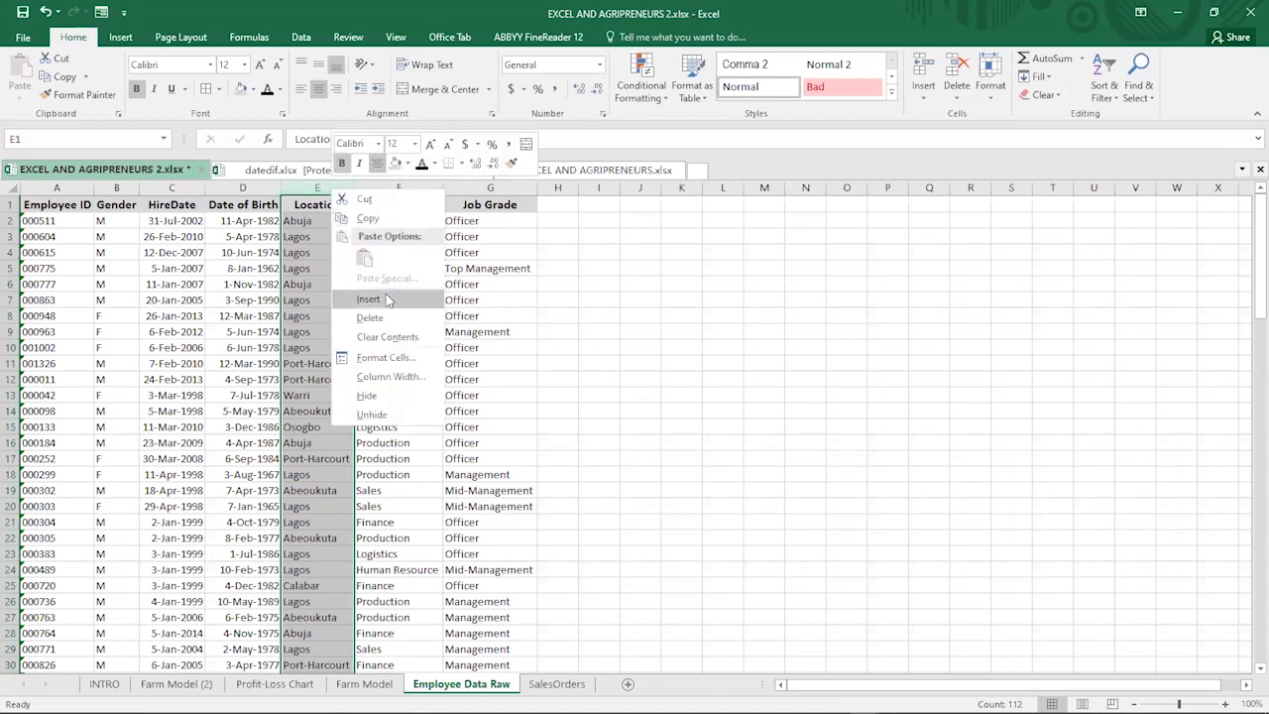
left_click(385, 299)
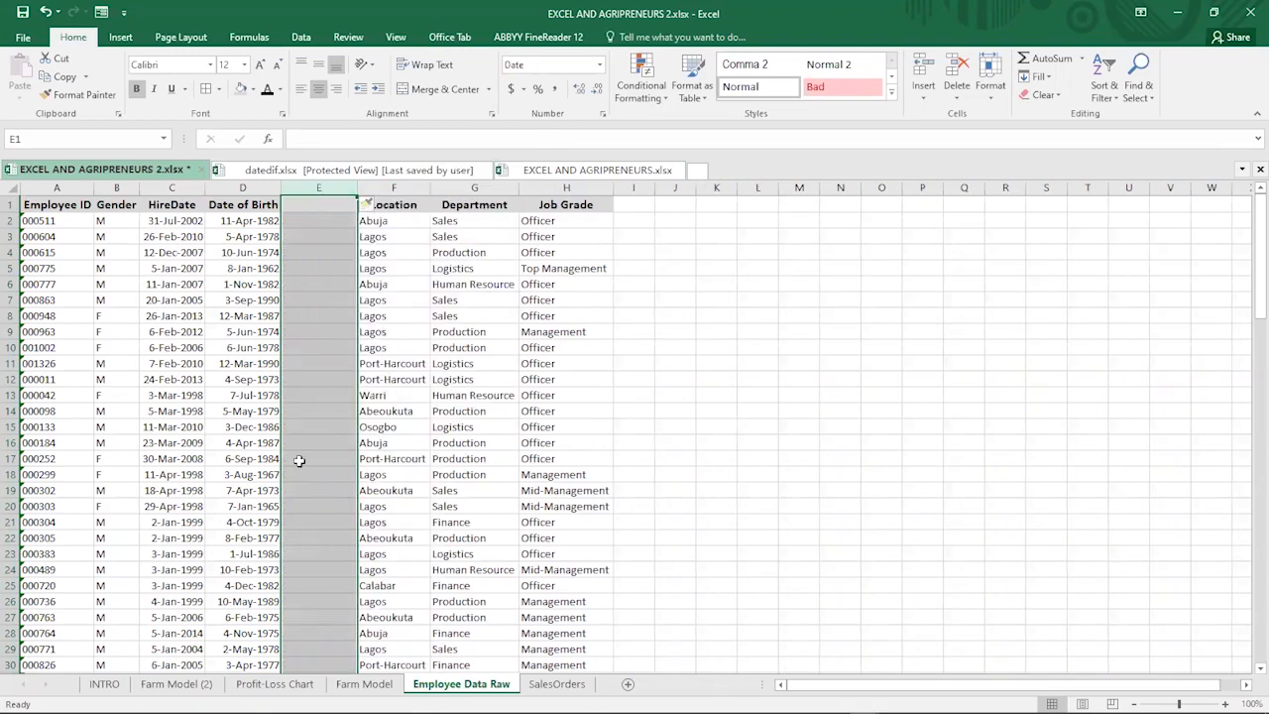
left_click(295, 203)
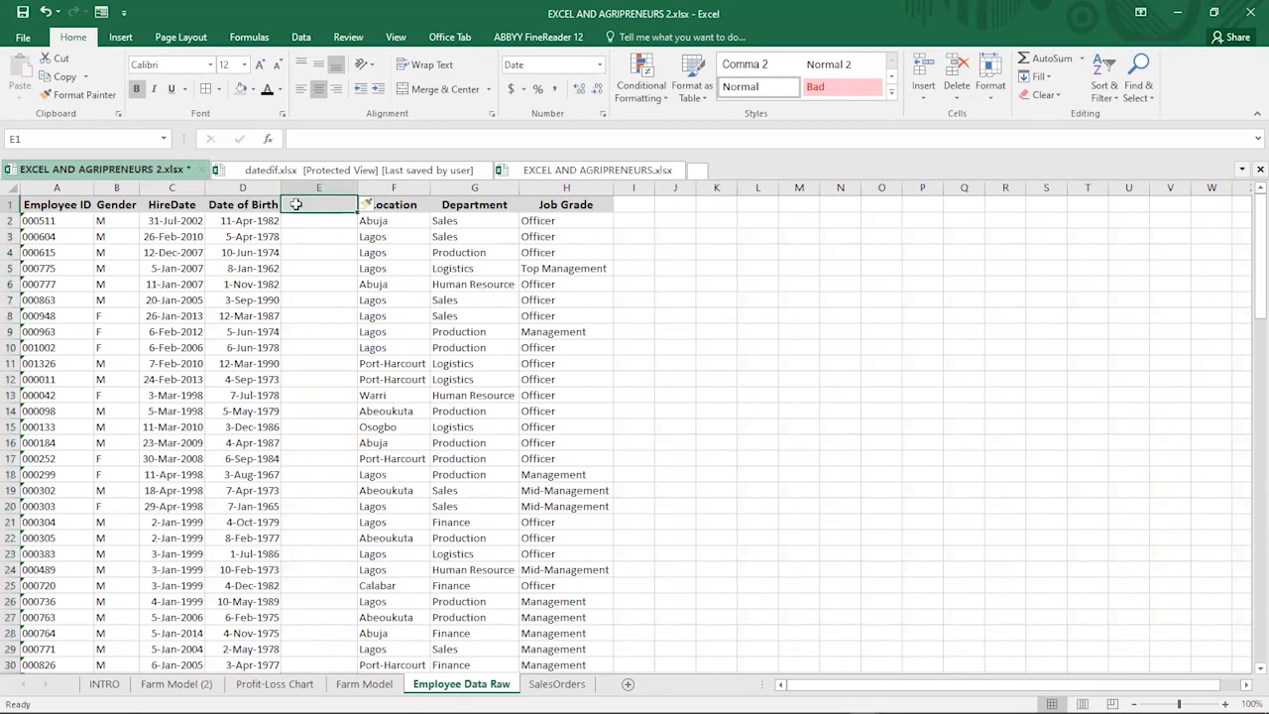
type("TODAY")
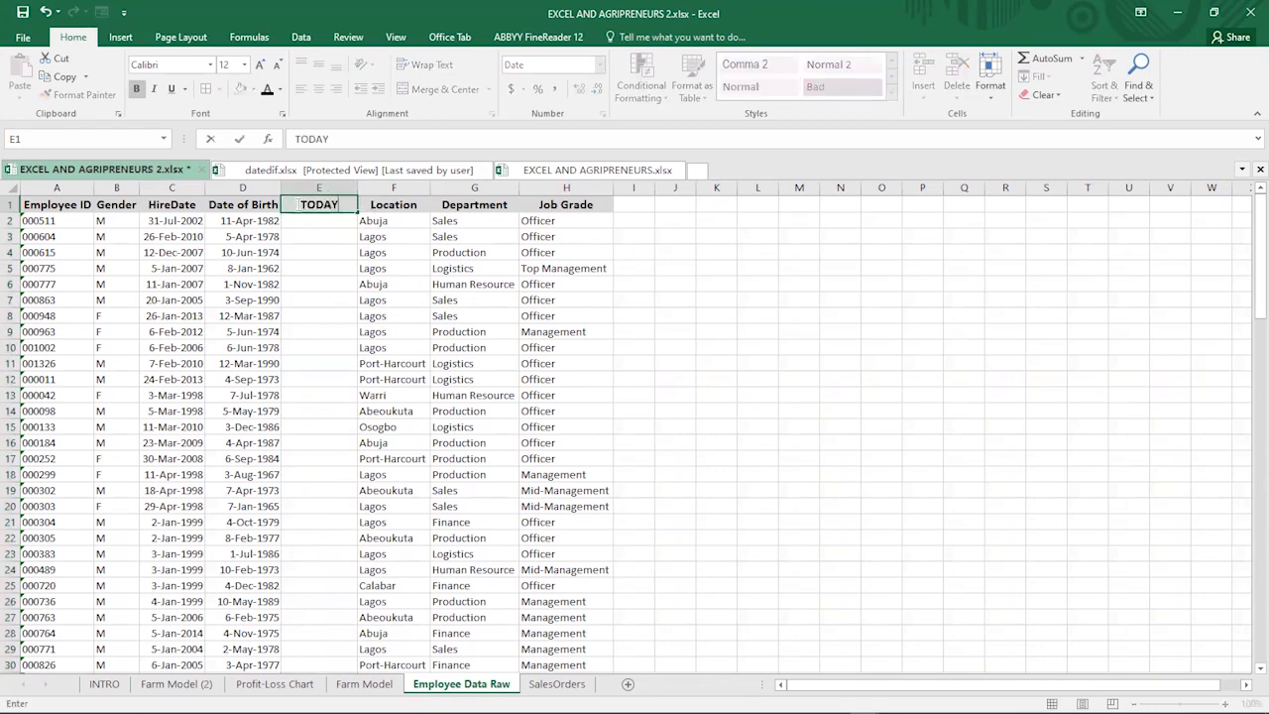
key("Return")
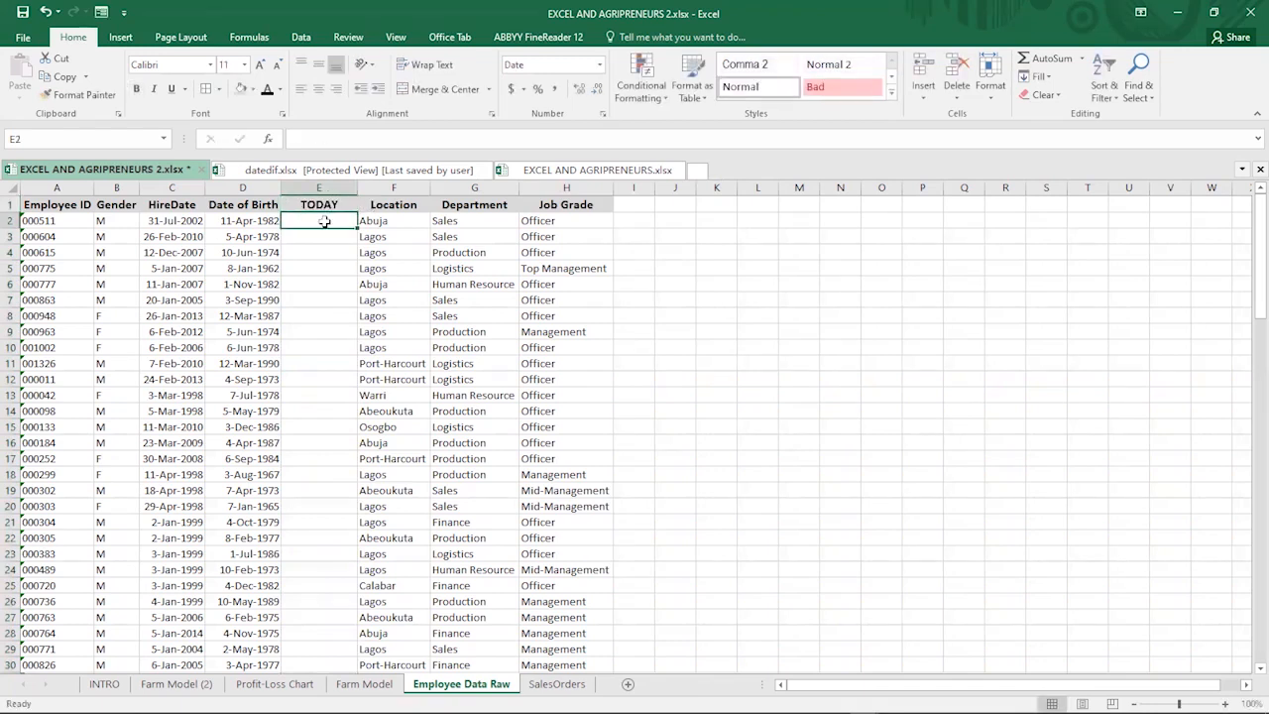
Insert another column before Location and enter STAFF AGE as its header.
left_click(381, 188)
right_click(386, 191)
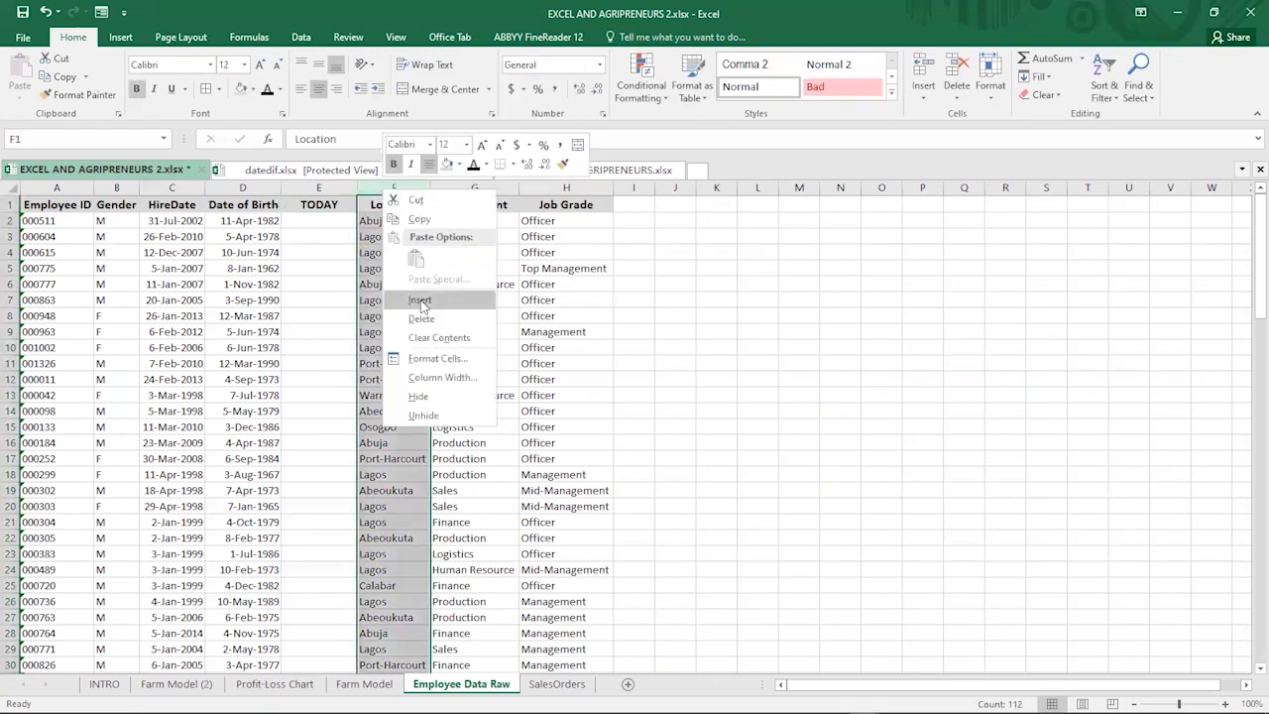
left_click(420, 300)
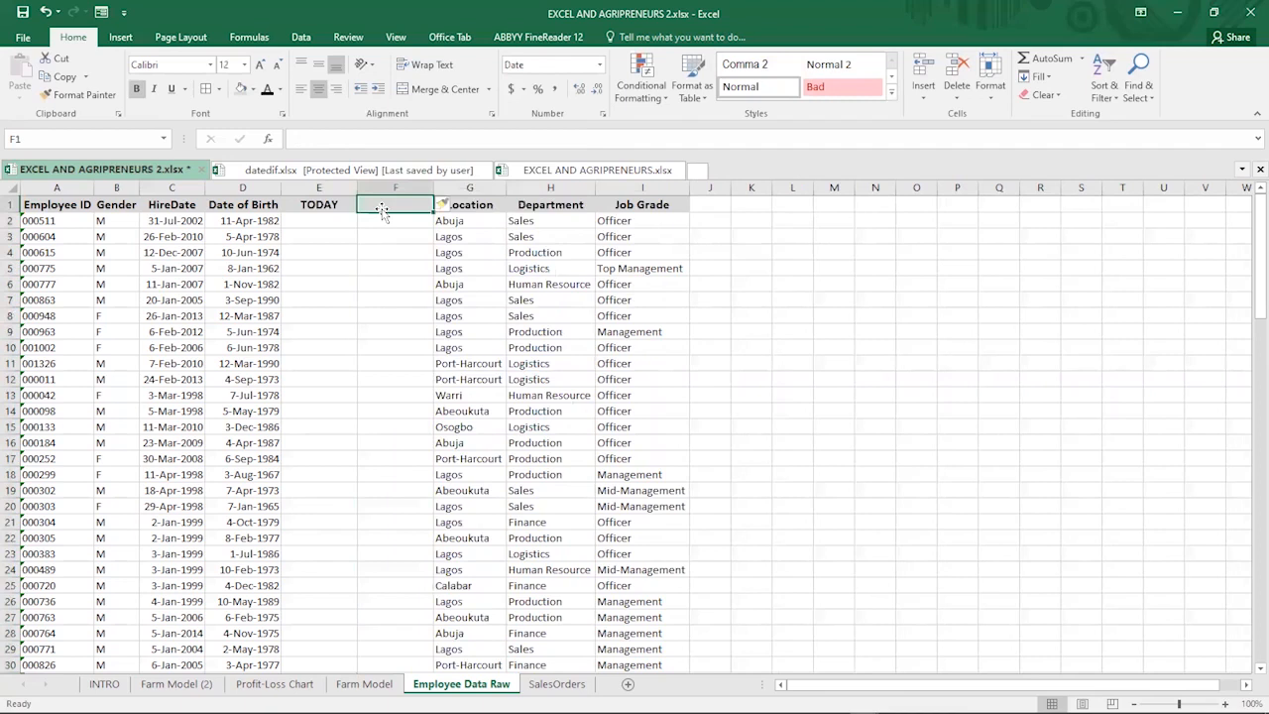
type("STA")
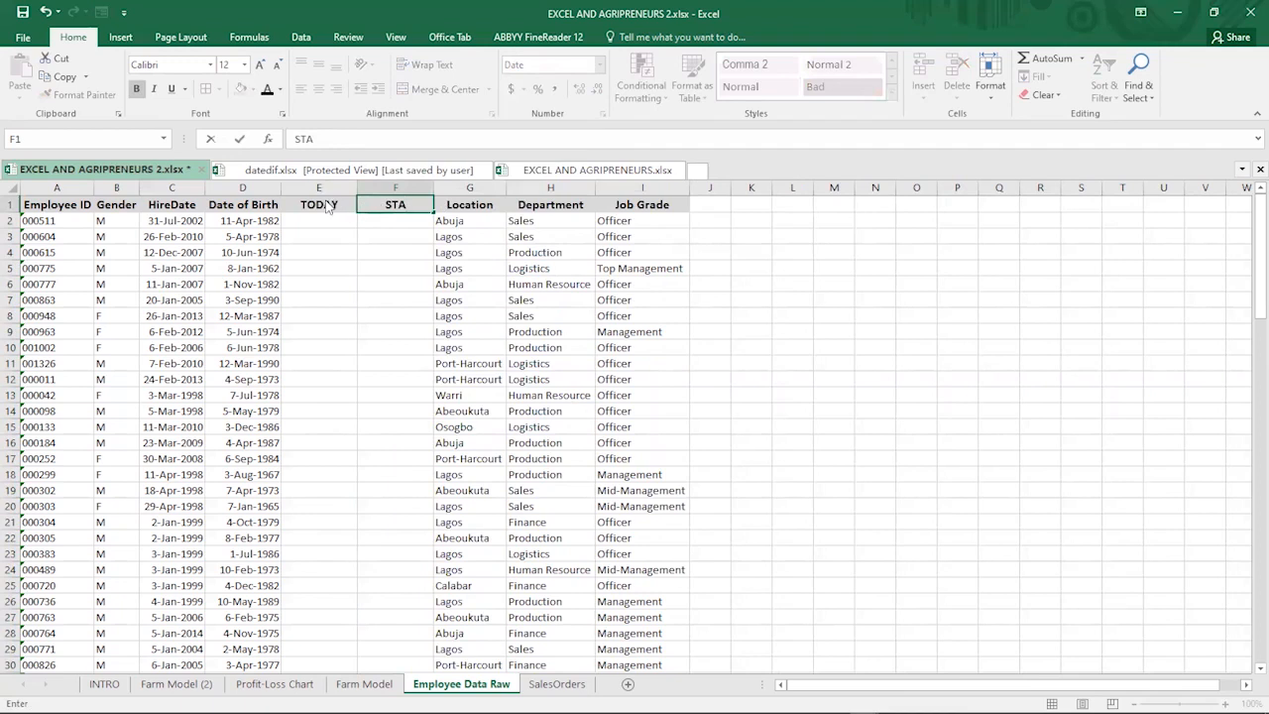
type("FF")
left_click(358, 134)
type("AGE")
key("Return")
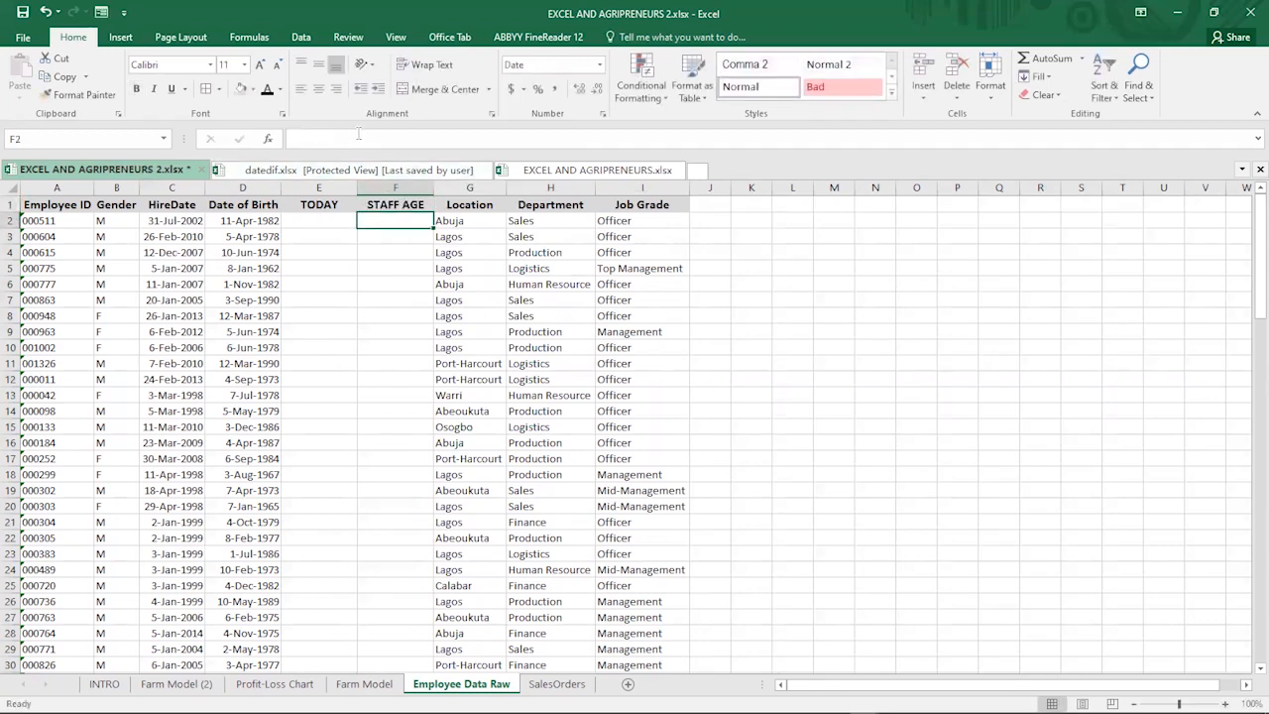
Enter the formula =TODAY() in cell E2 for the first employee record.
left_click(317, 220)
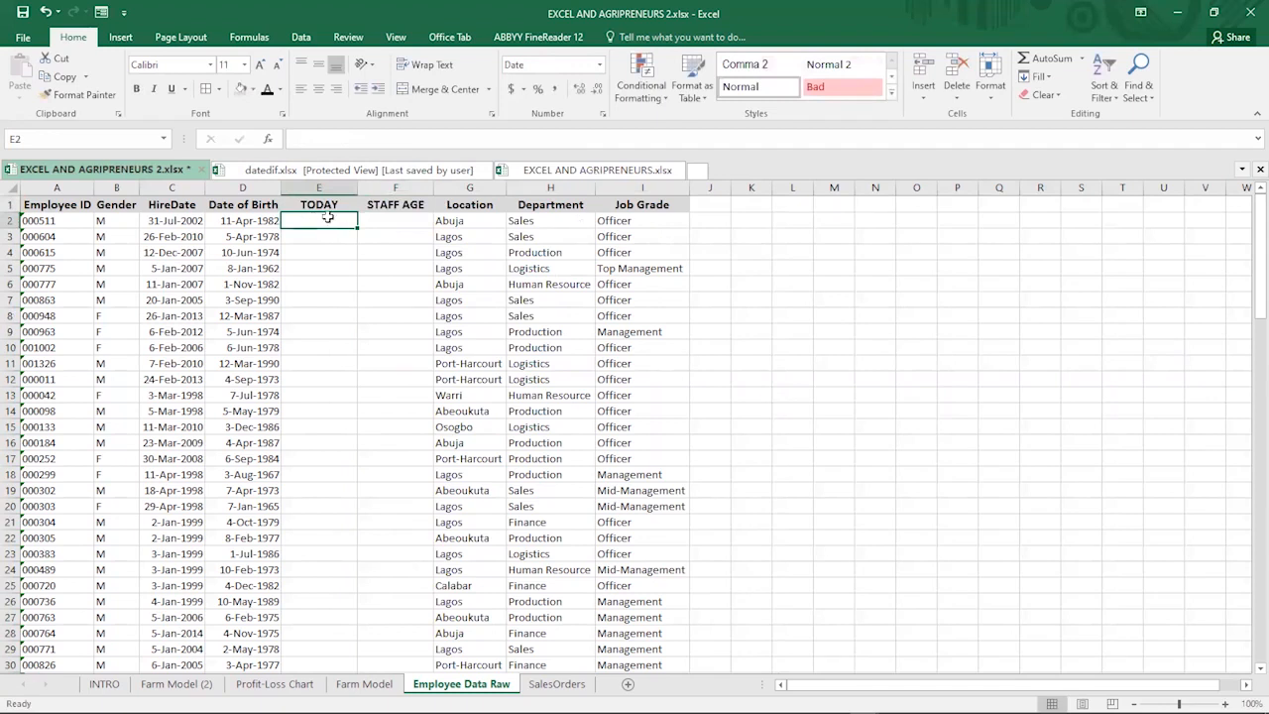
type("=TODAY")
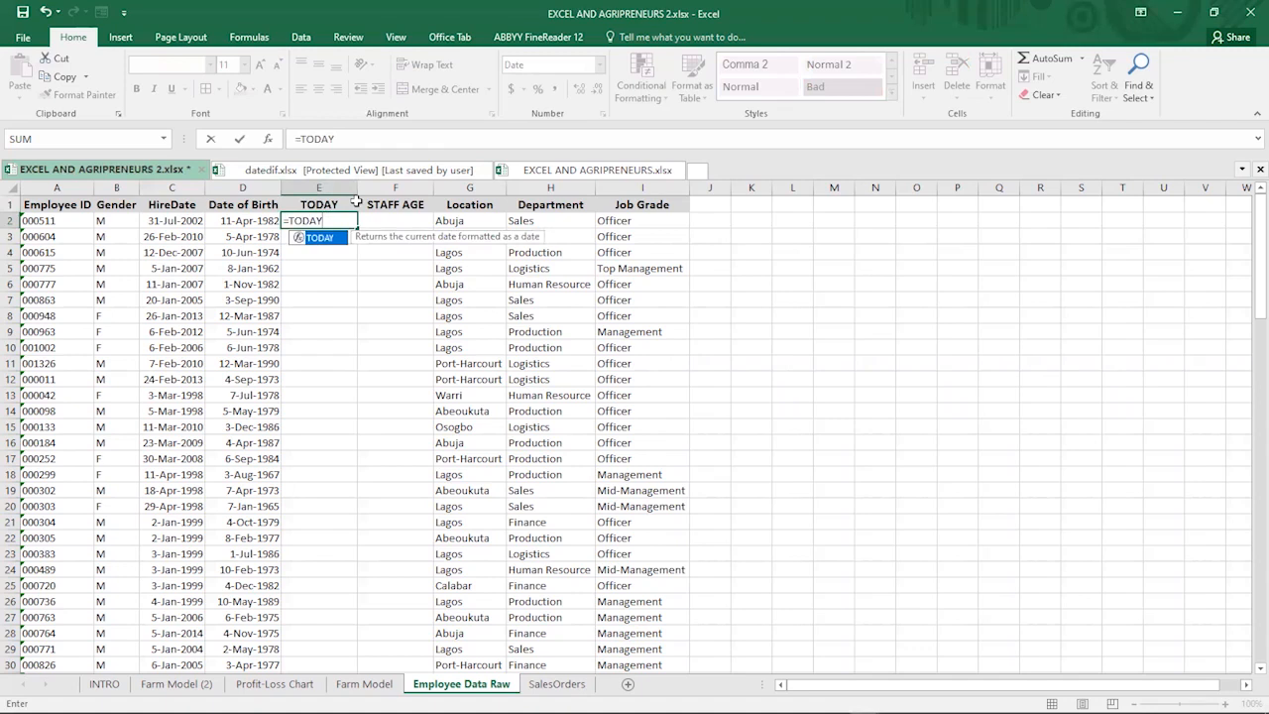
type("()")
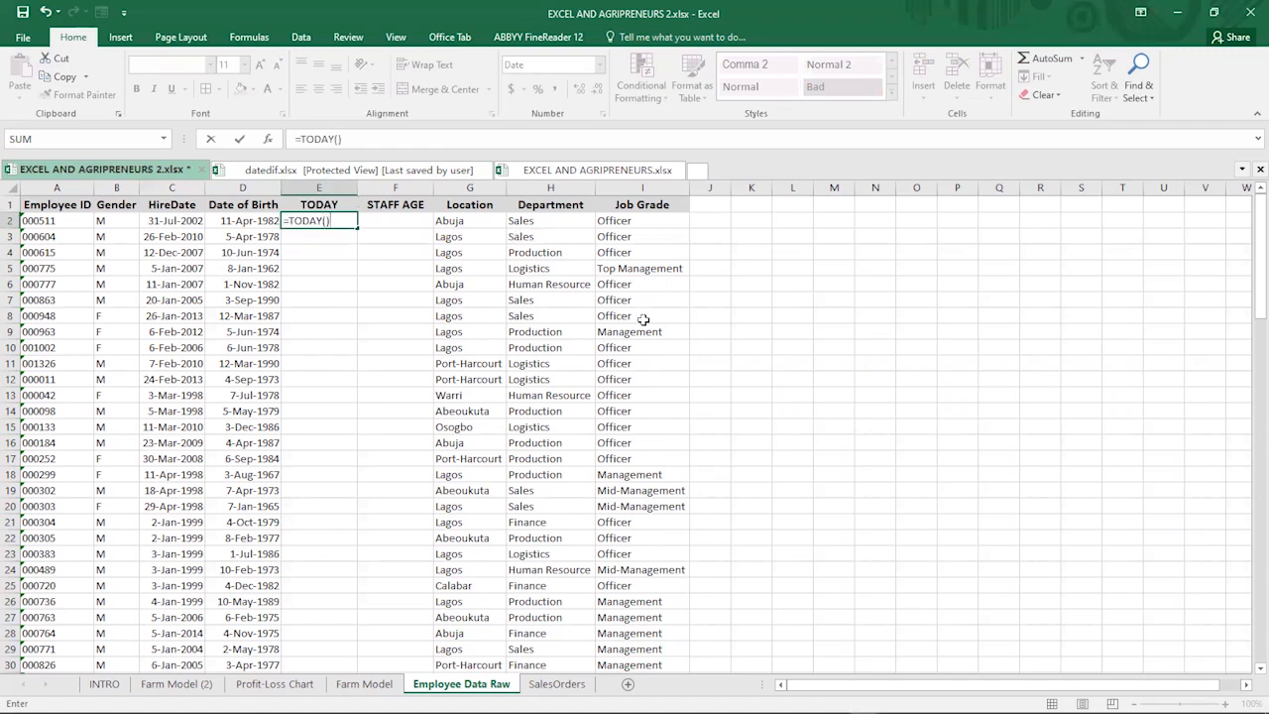
key("Return")
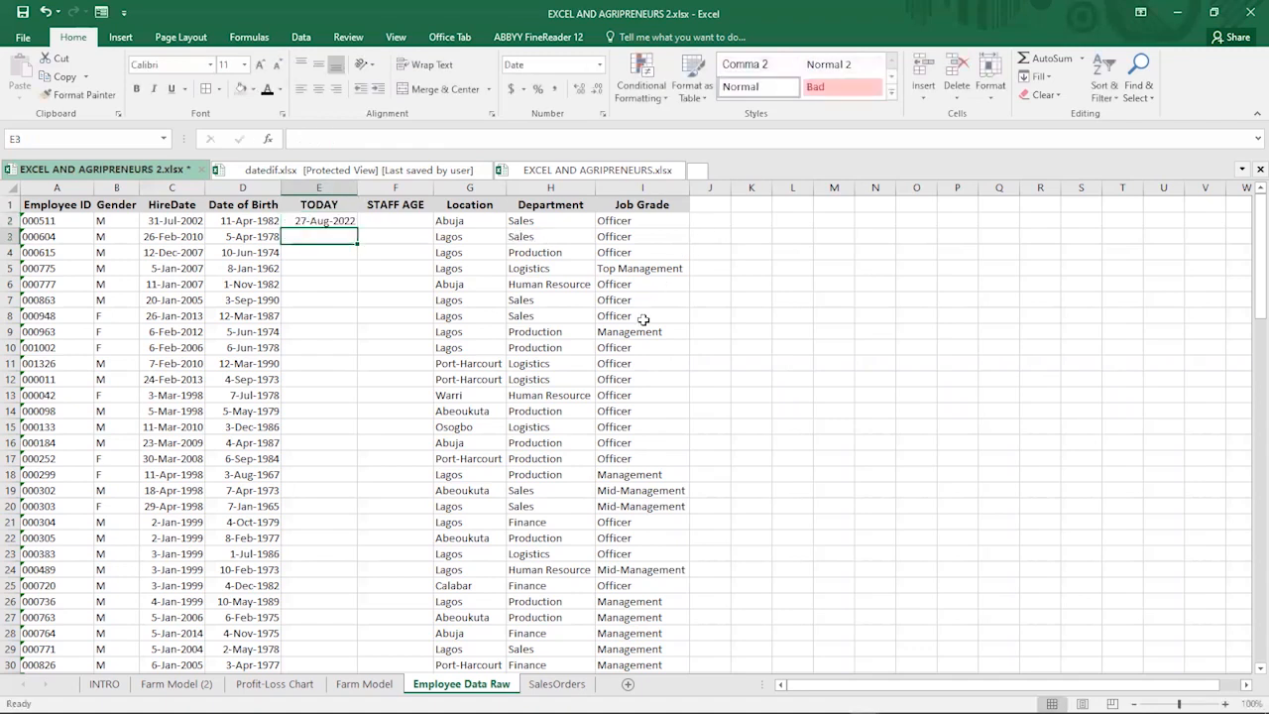
Fill the TODAY formula down the column to the last employee record and undo the fill.
left_click(321, 220)
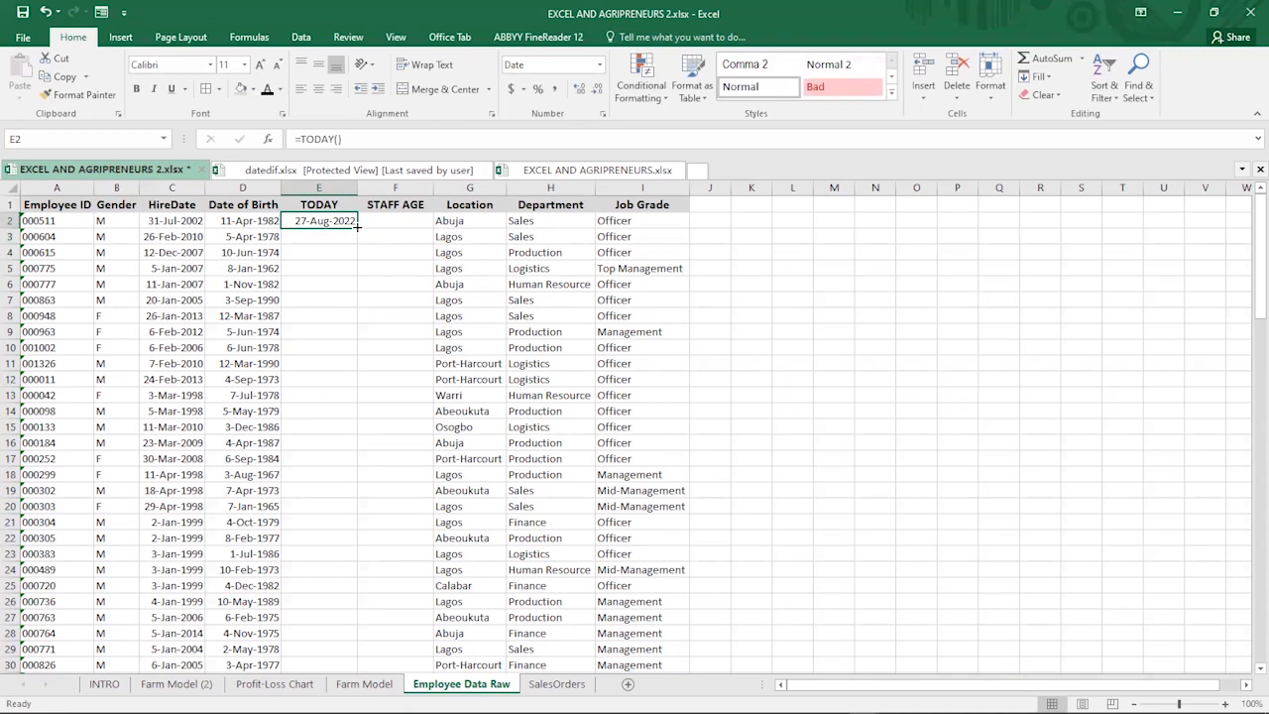
double_click(357, 226)
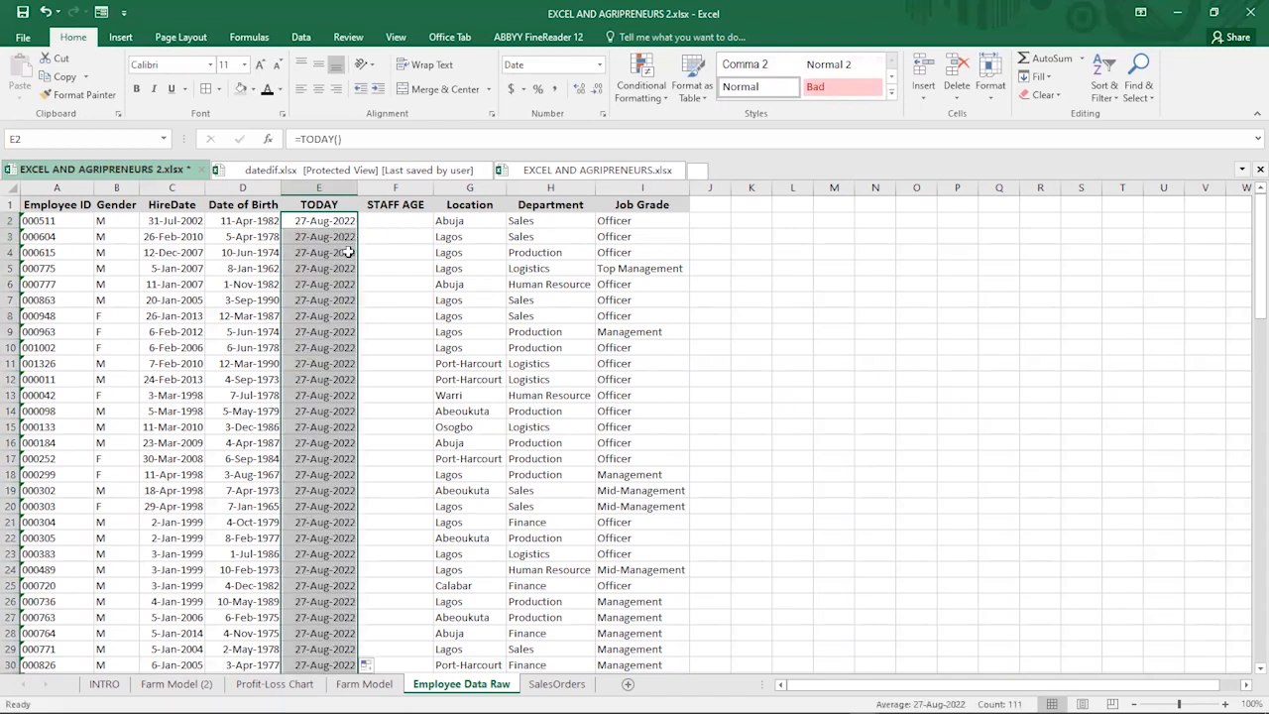
left_click(337, 273)
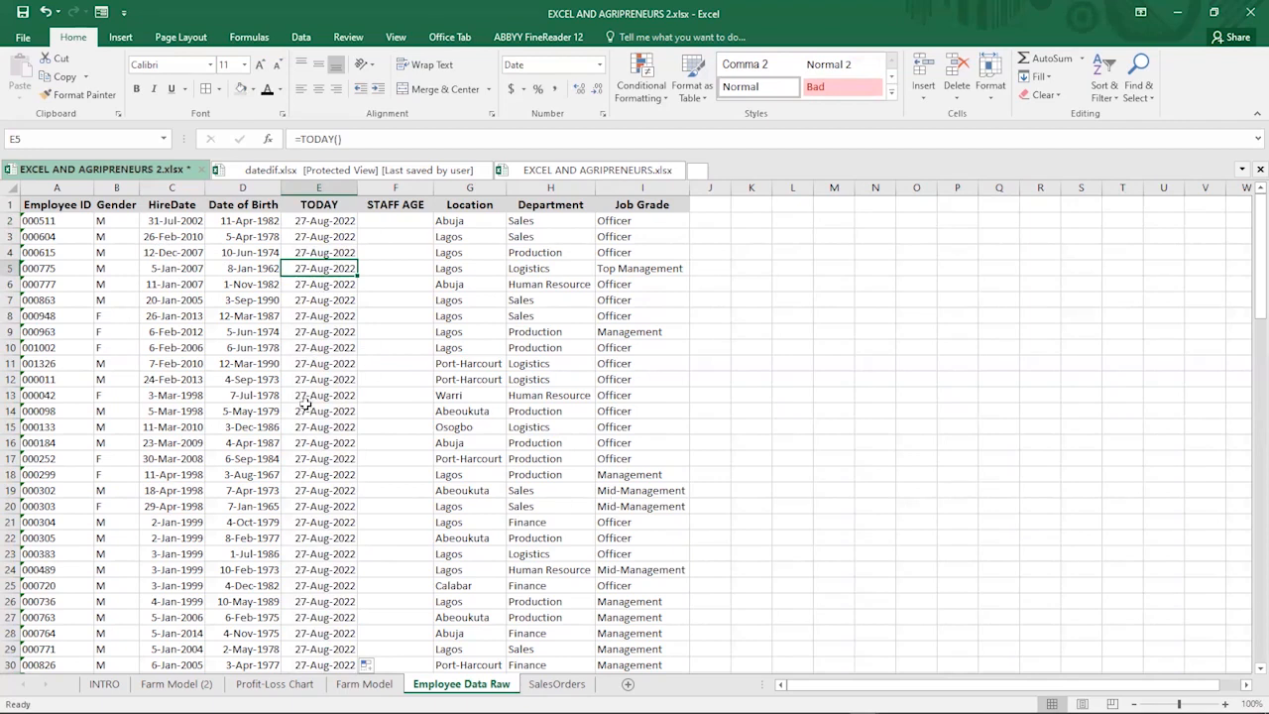
key("ctrl+z")
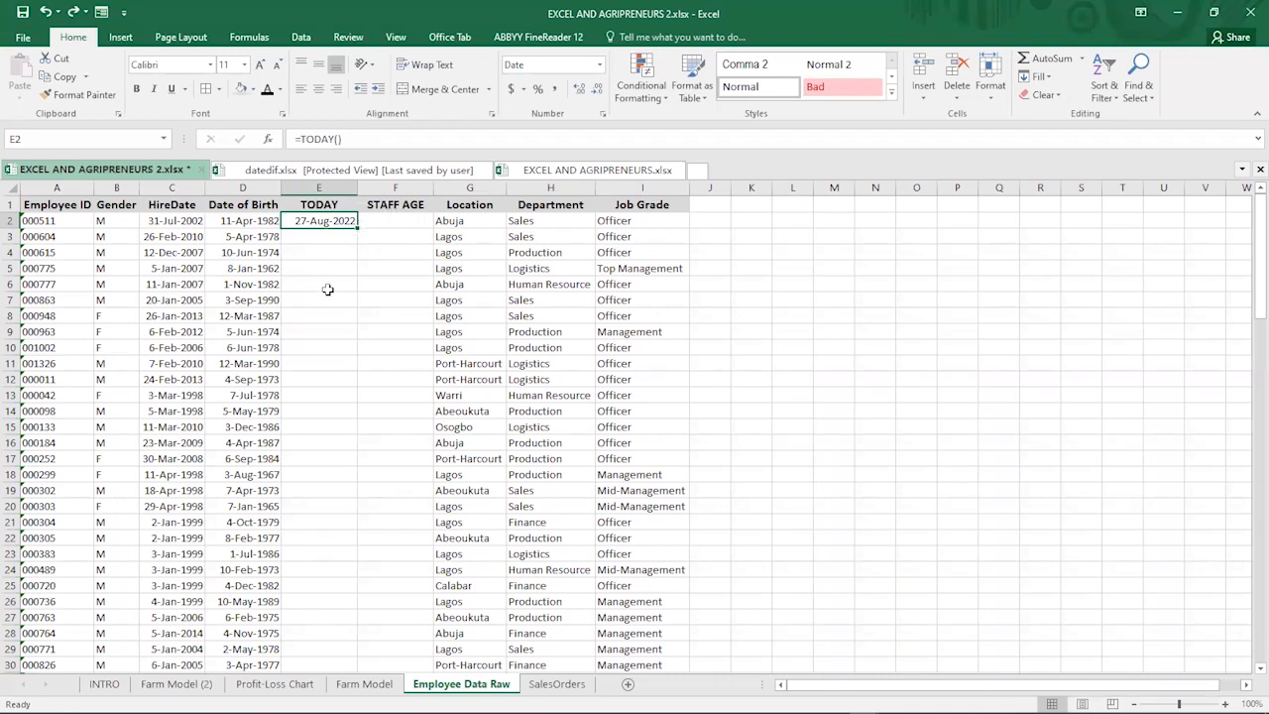
left_click(306, 362)
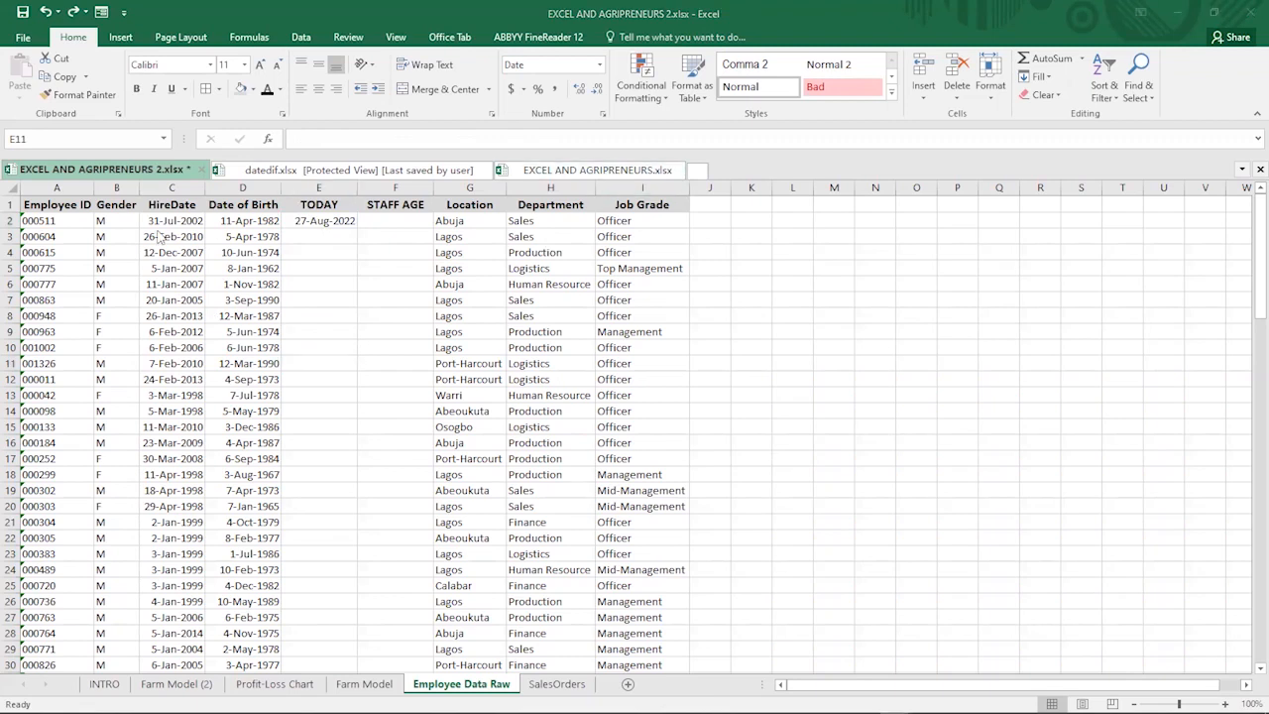
left_click(178, 317)
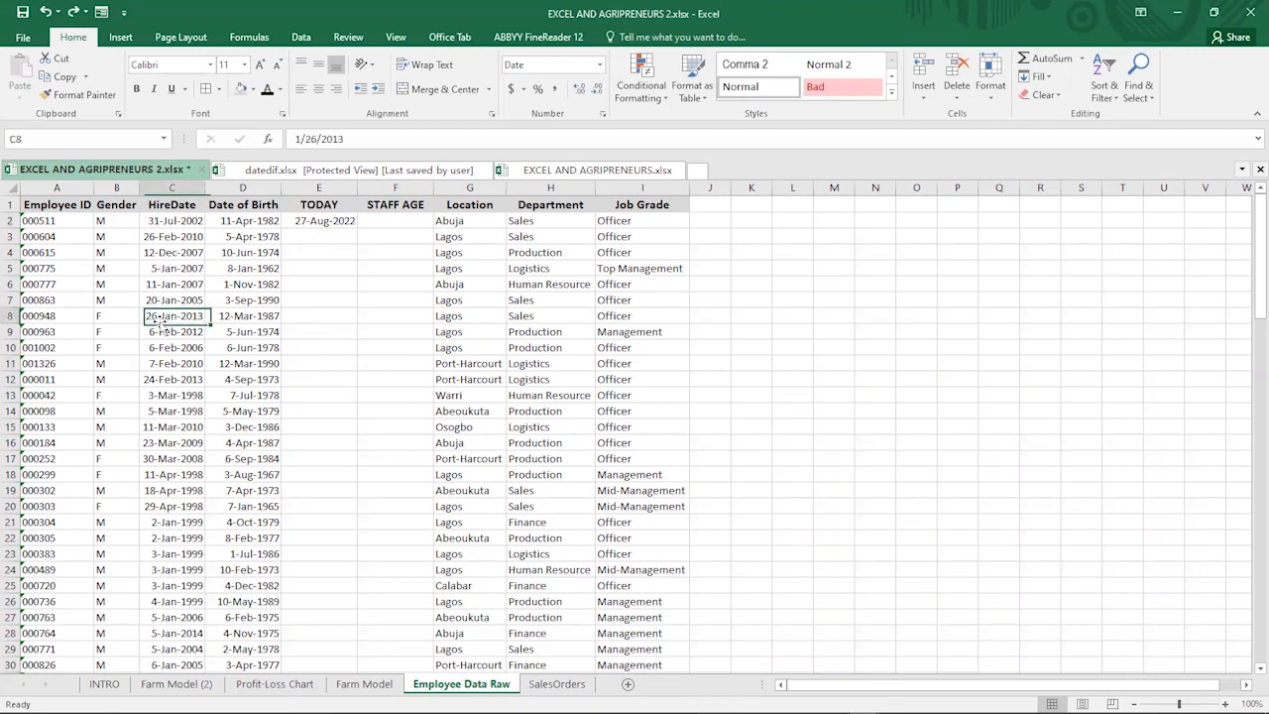
left_click(231, 426)
left_click(301, 439)
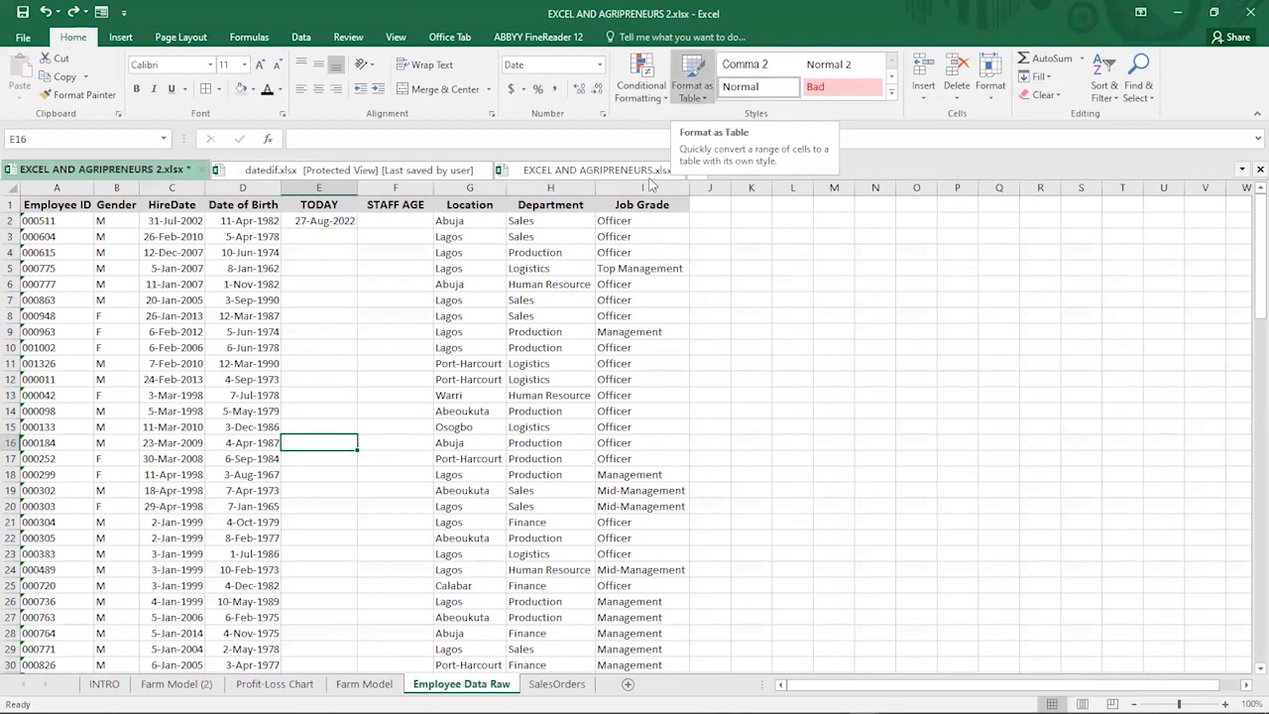
left_click(246, 347)
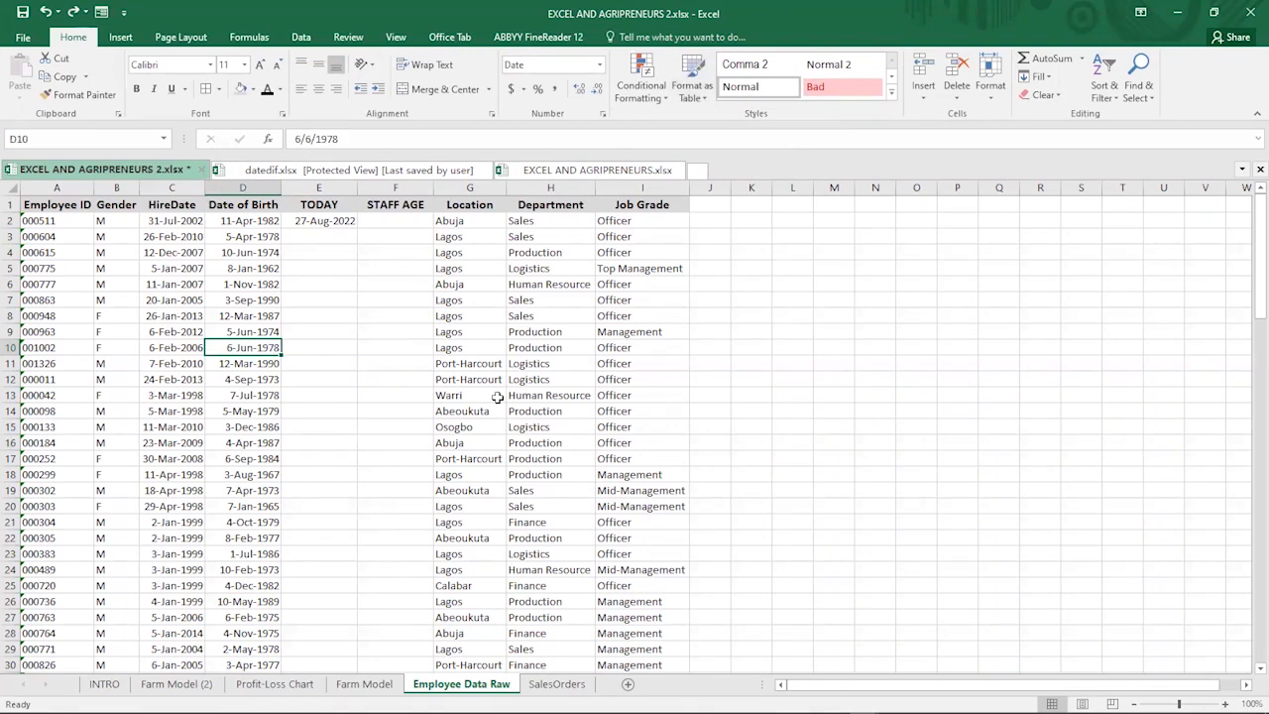
key("ctrl+t")
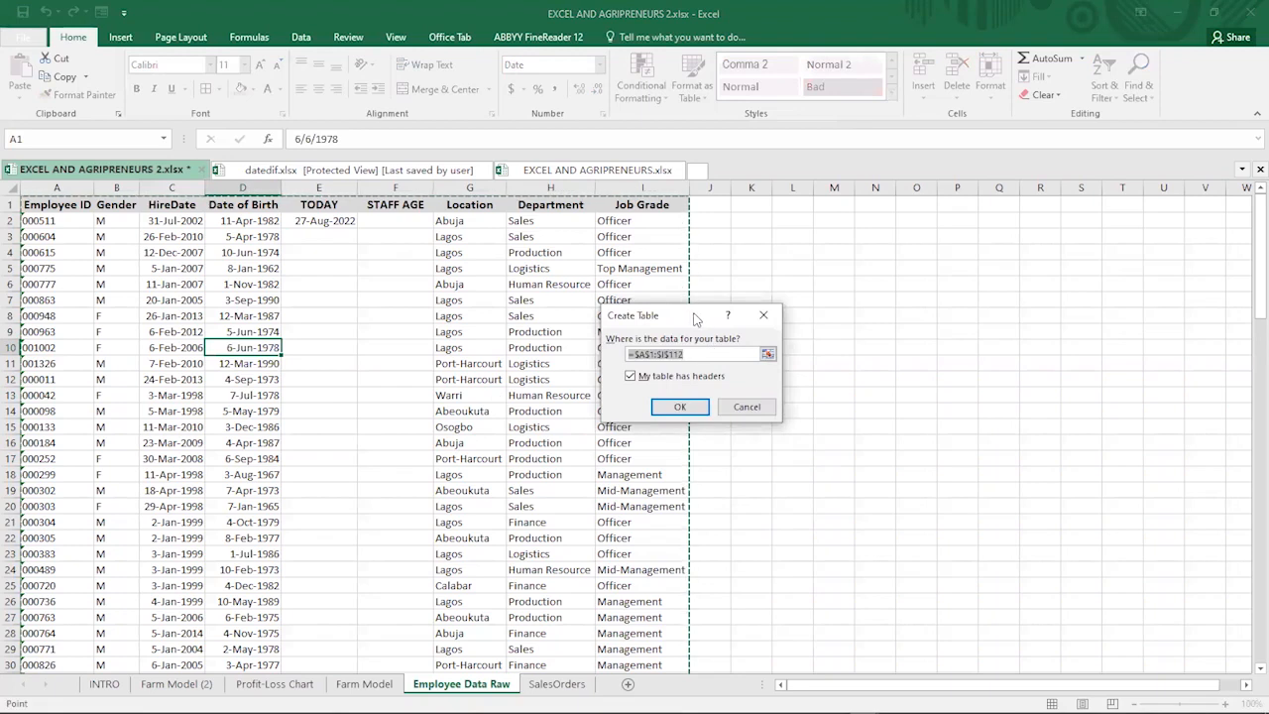
left_click_drag(695, 317, 793, 249)
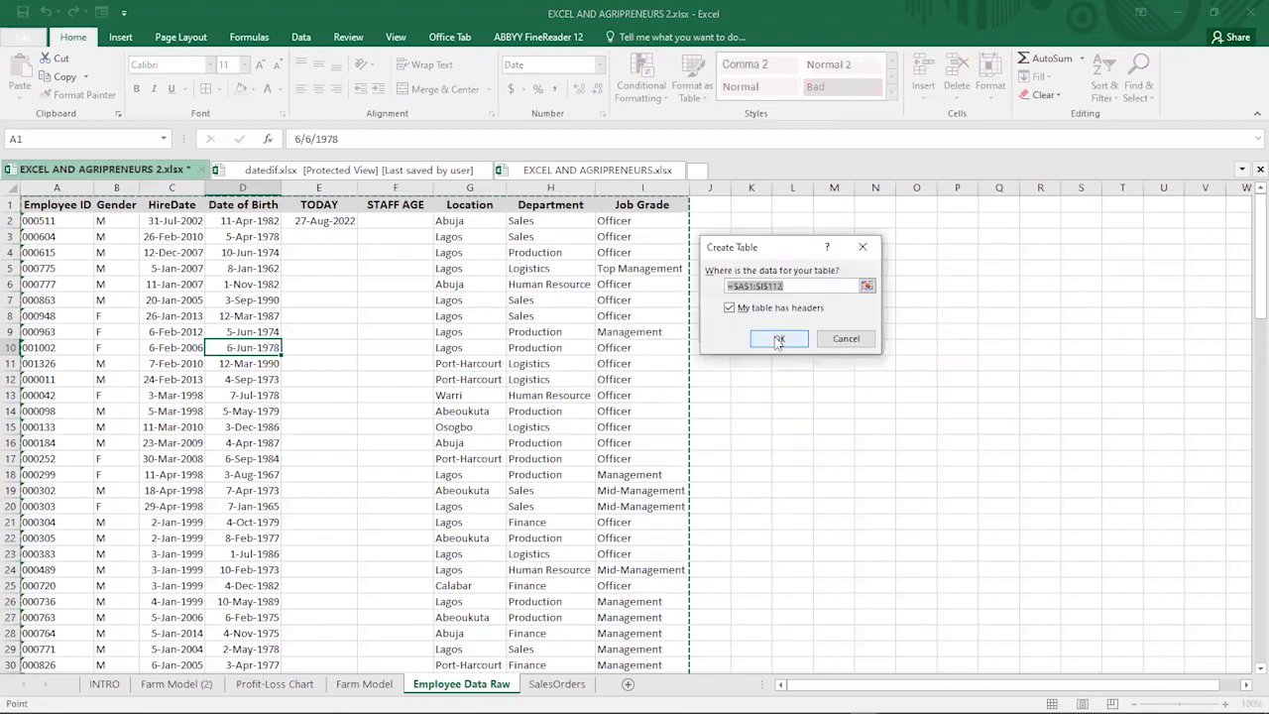
left_click(852, 347)
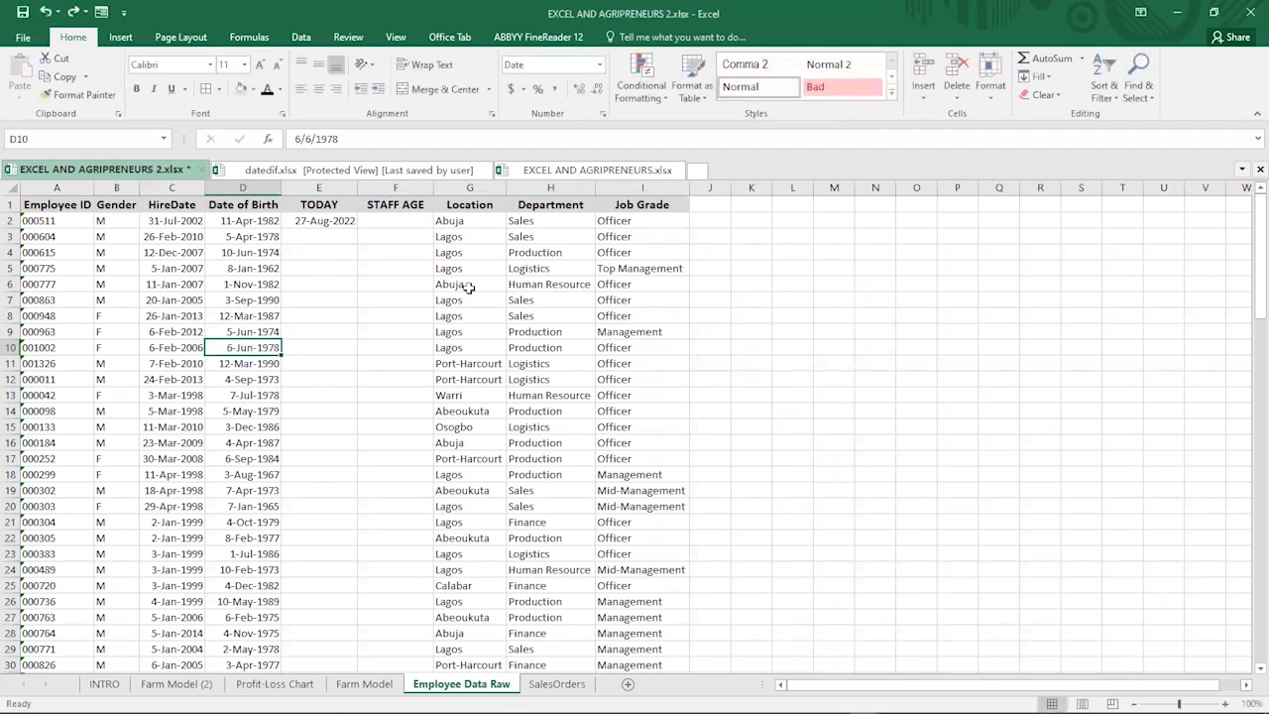
left_click(691, 81)
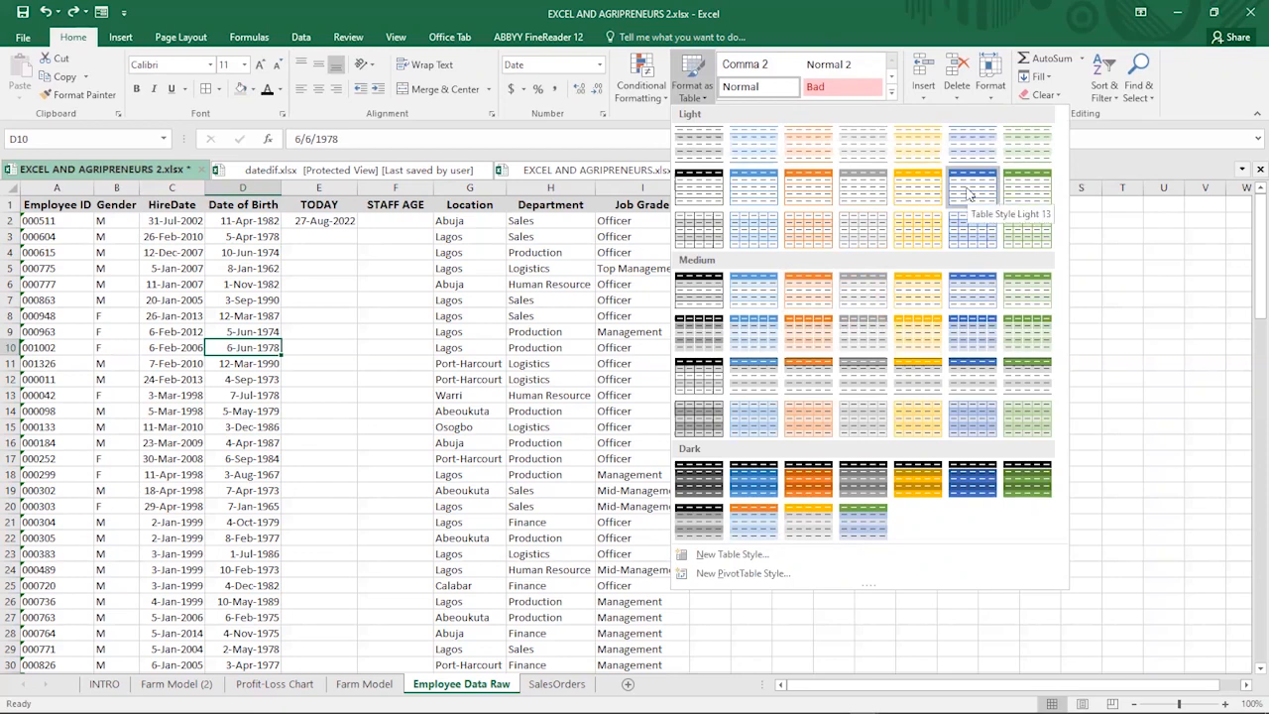
left_click(693, 88)
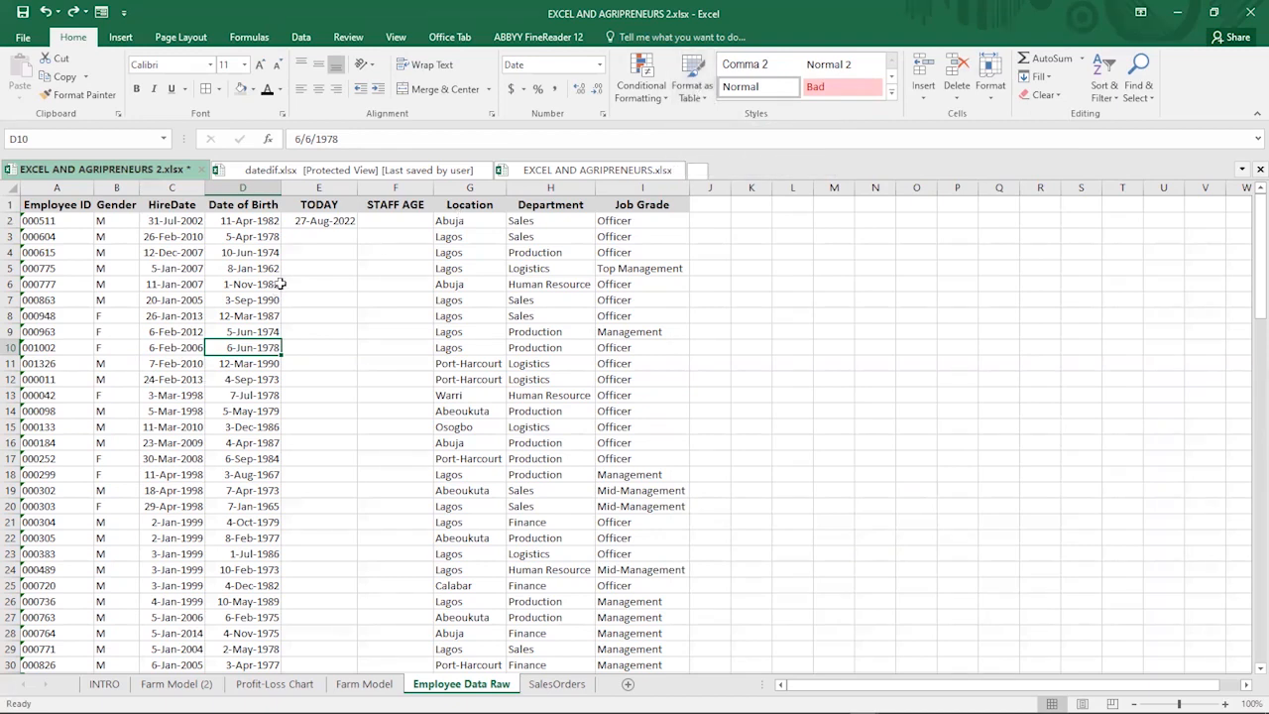
Convert the employee data range A1:I112 into a table with headers, checking that the range reaches the last record.
key("ctrl+t")
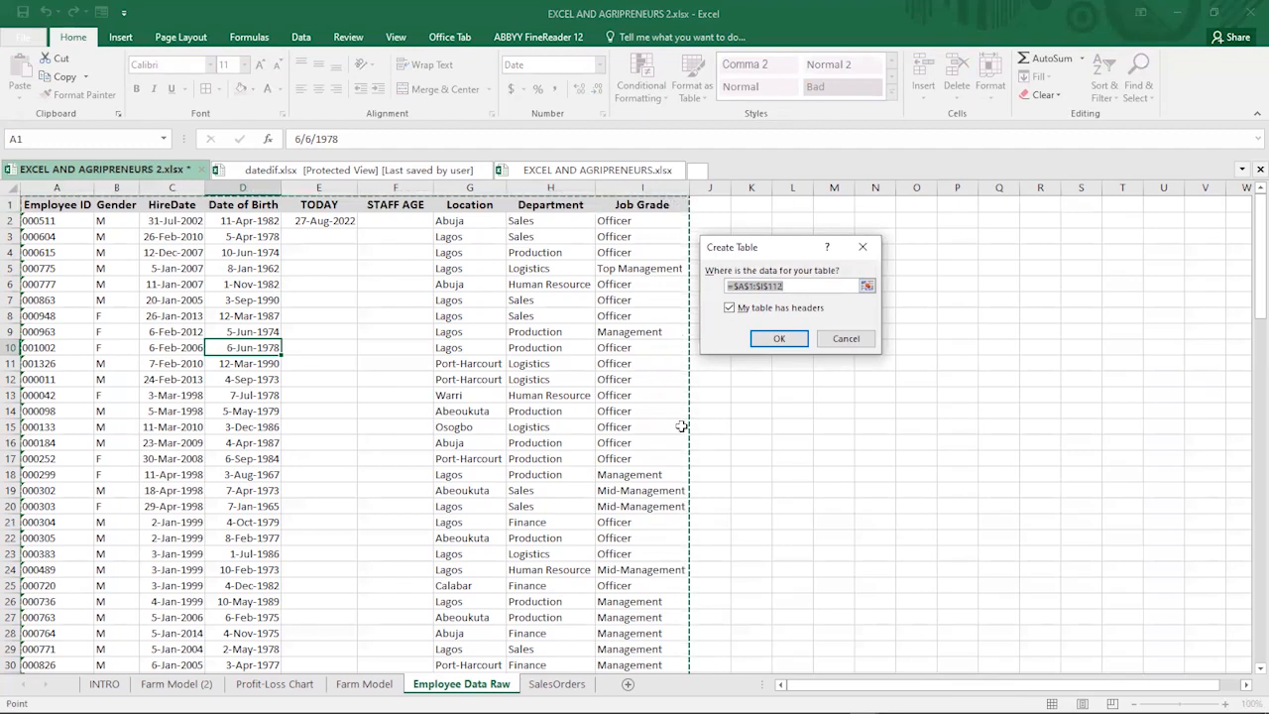
scroll(694, 482, "down", 20)
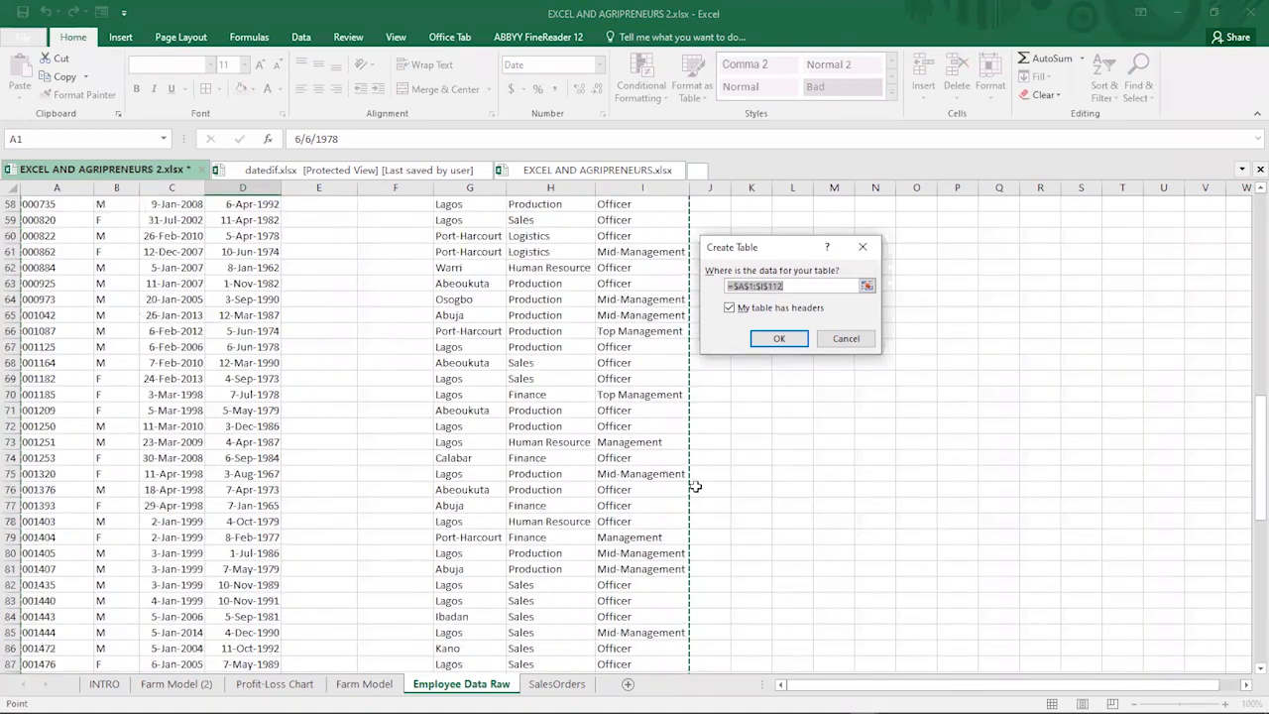
scroll(694, 483, "down", 6)
scroll(584, 515, "up", 18)
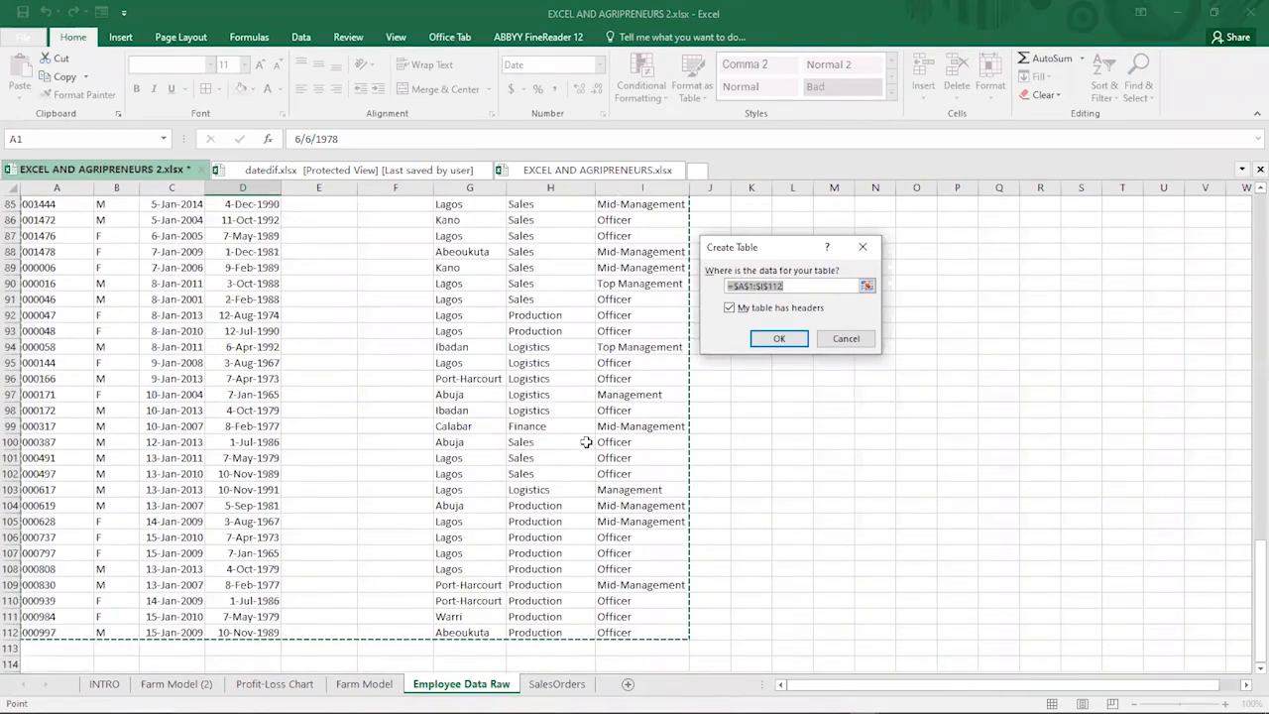
scroll(680, 332, "up", 15)
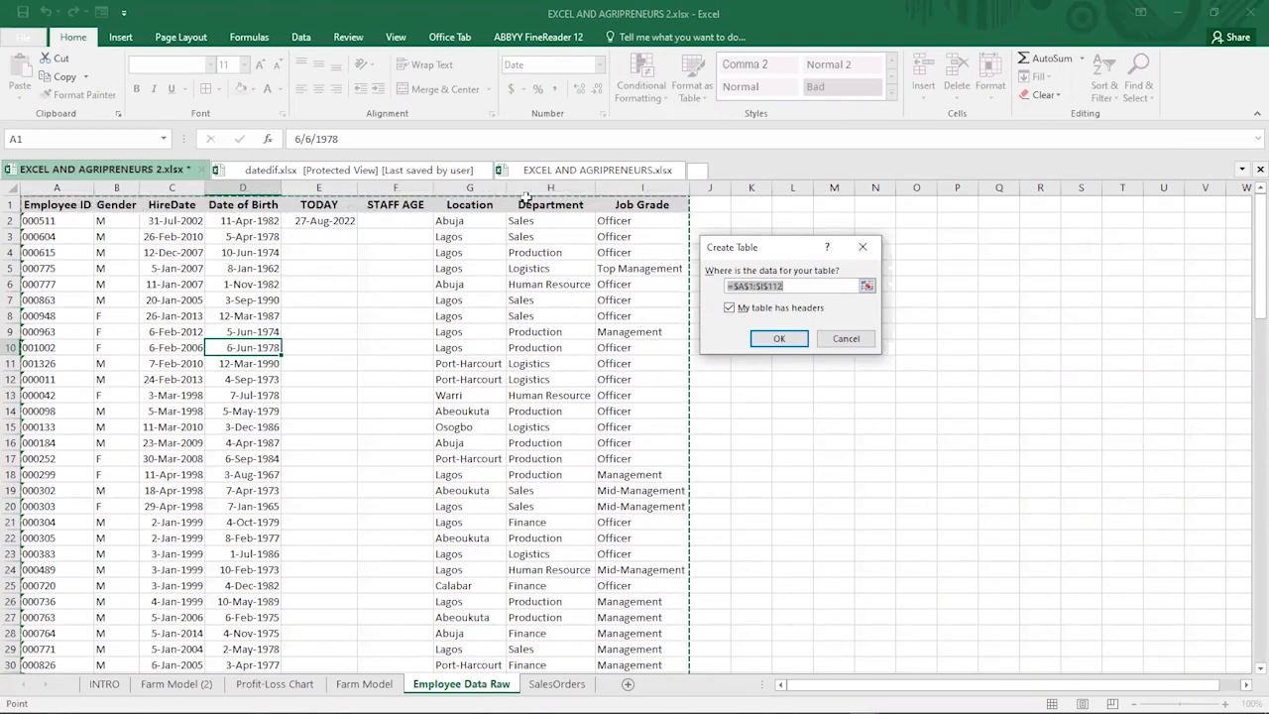
left_click(778, 339)
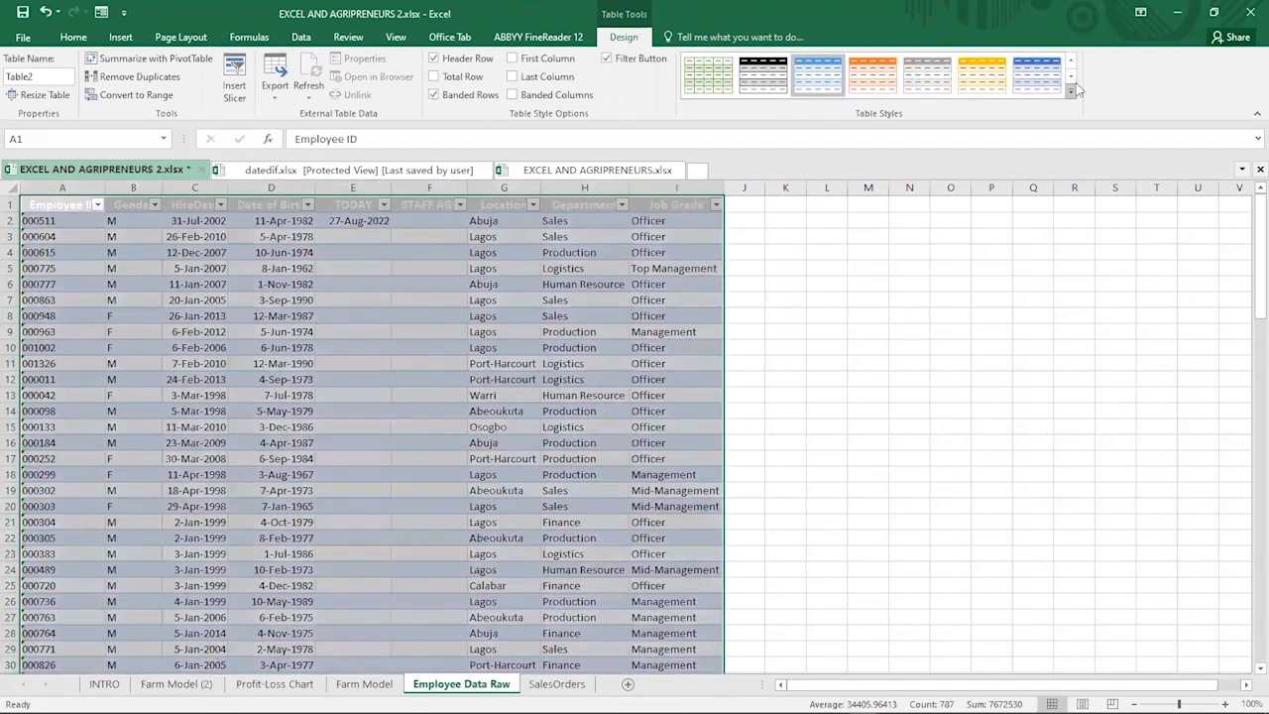
Apply the light table style with a black header to the employee table and set the header row's text to black.
left_click(1071, 90)
left_click(763, 144)
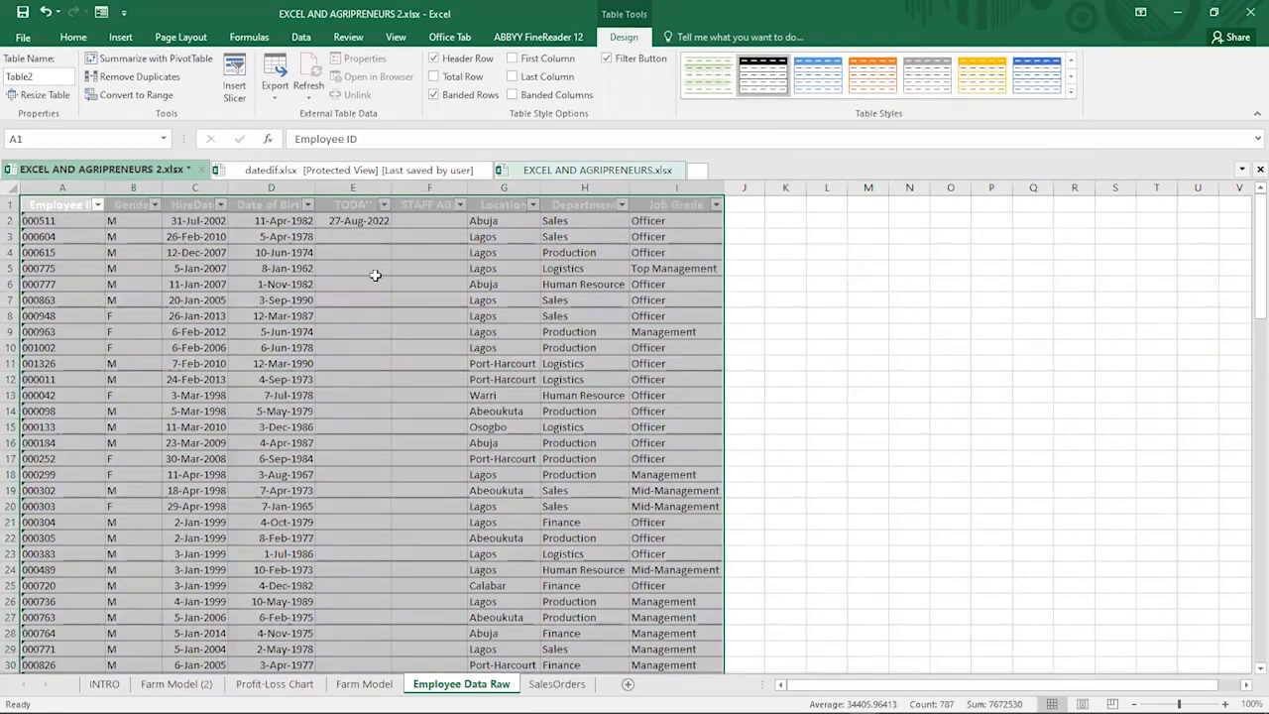
left_click(302, 285)
left_click_drag(61, 206, 683, 202)
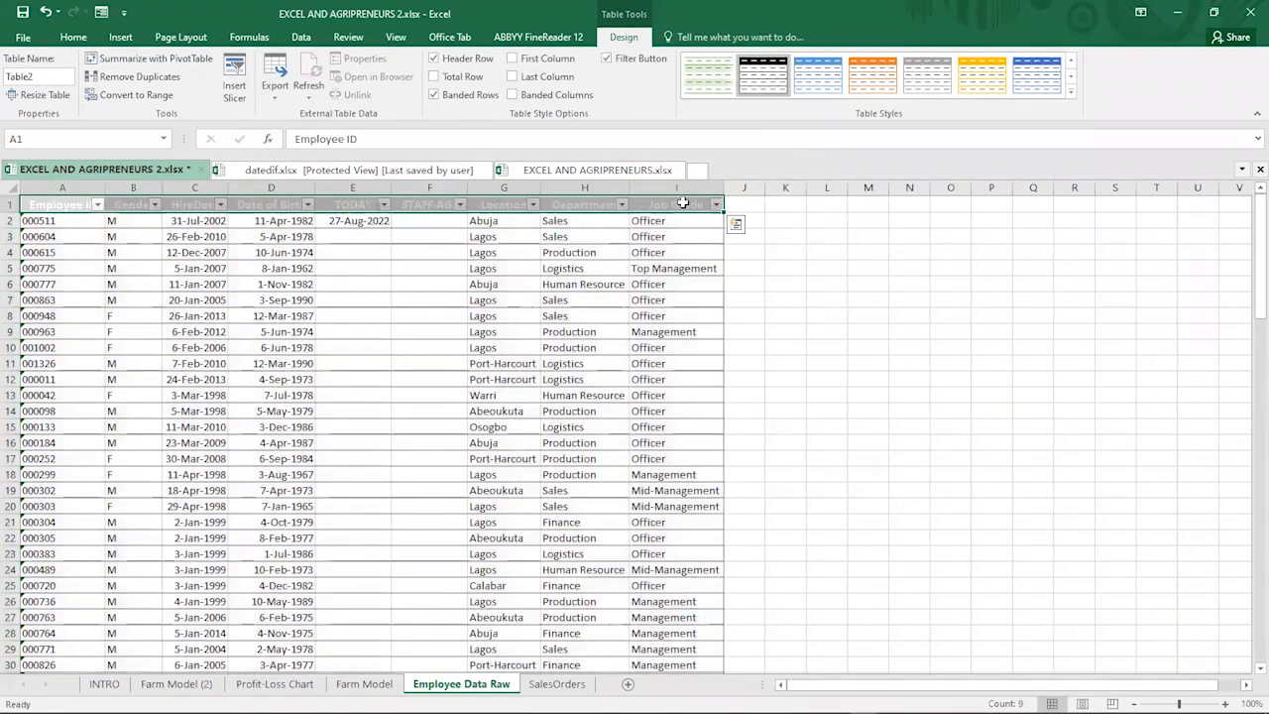
left_click(73, 37)
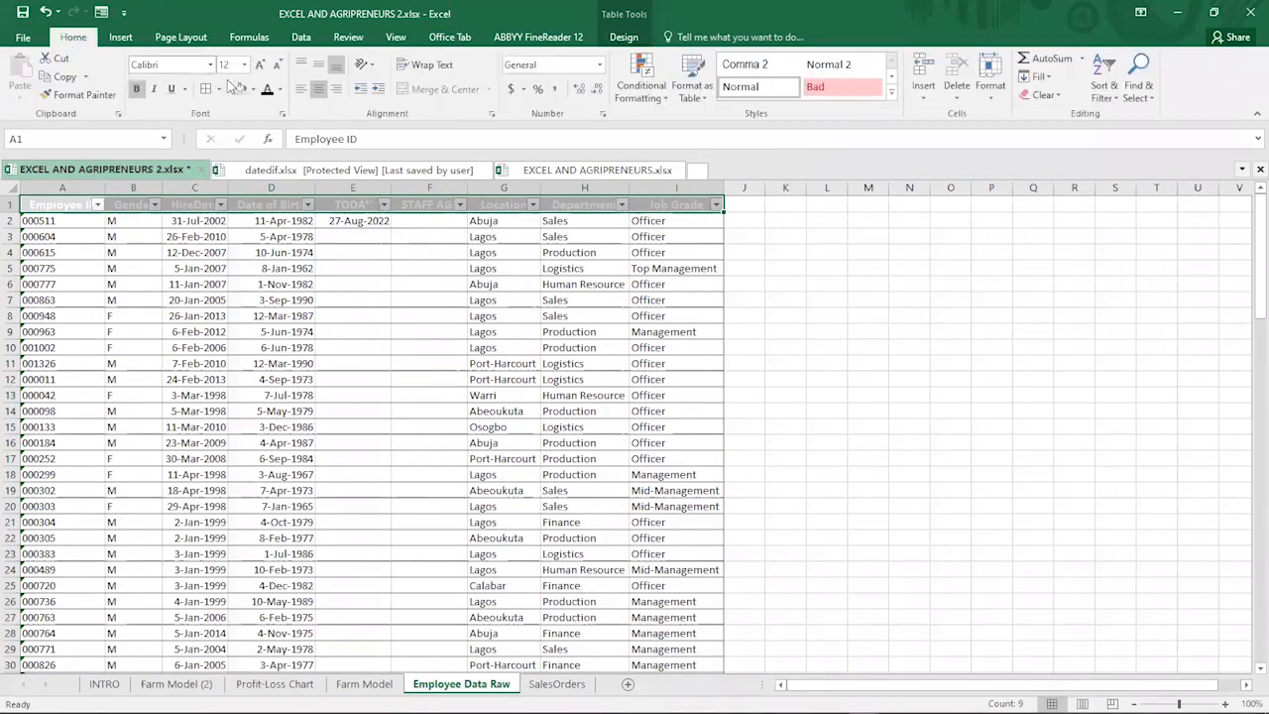
left_click(280, 332)
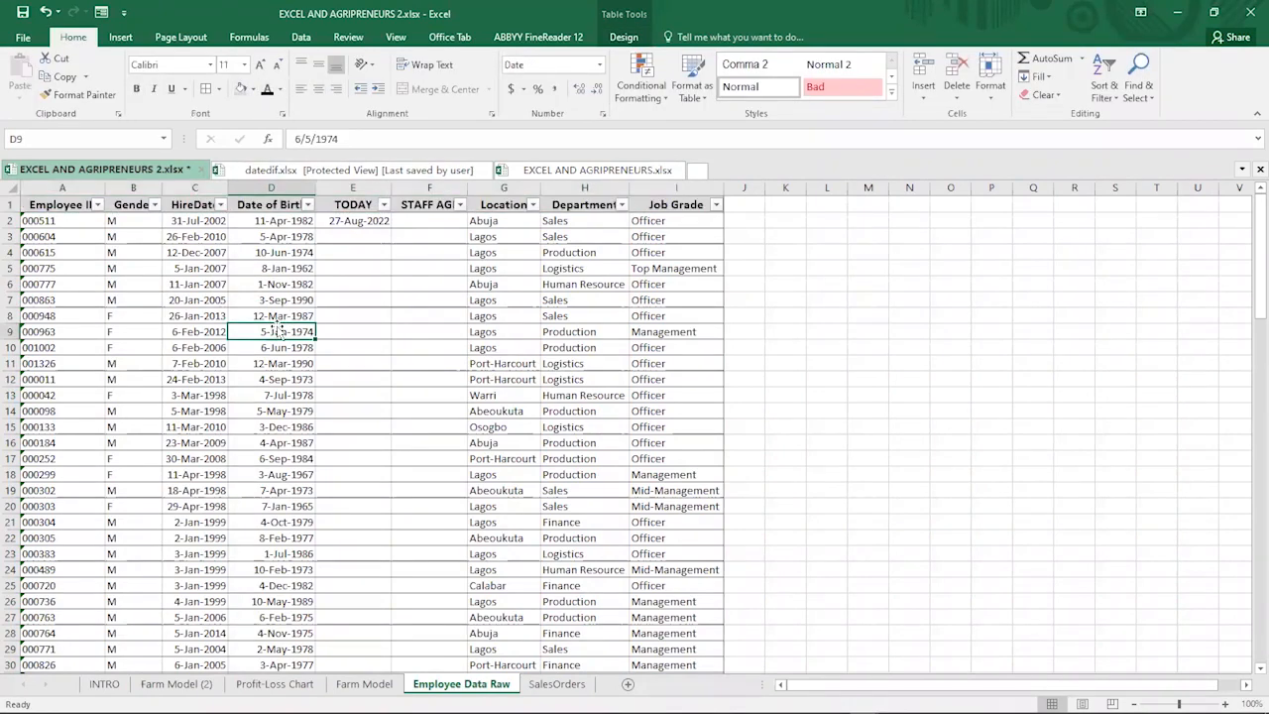
Clear cell E2 and re-enter =TODAY() there to fill the table's TODAY column.
left_click(338, 222)
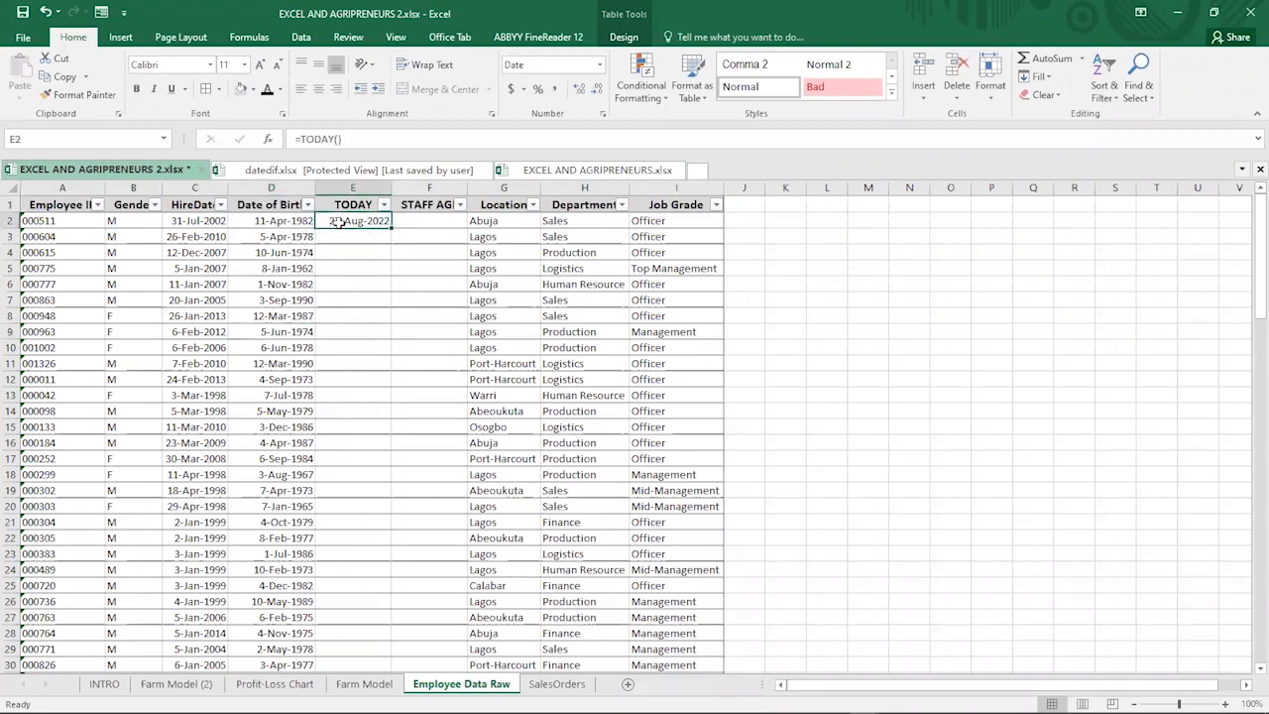
key("Delete")
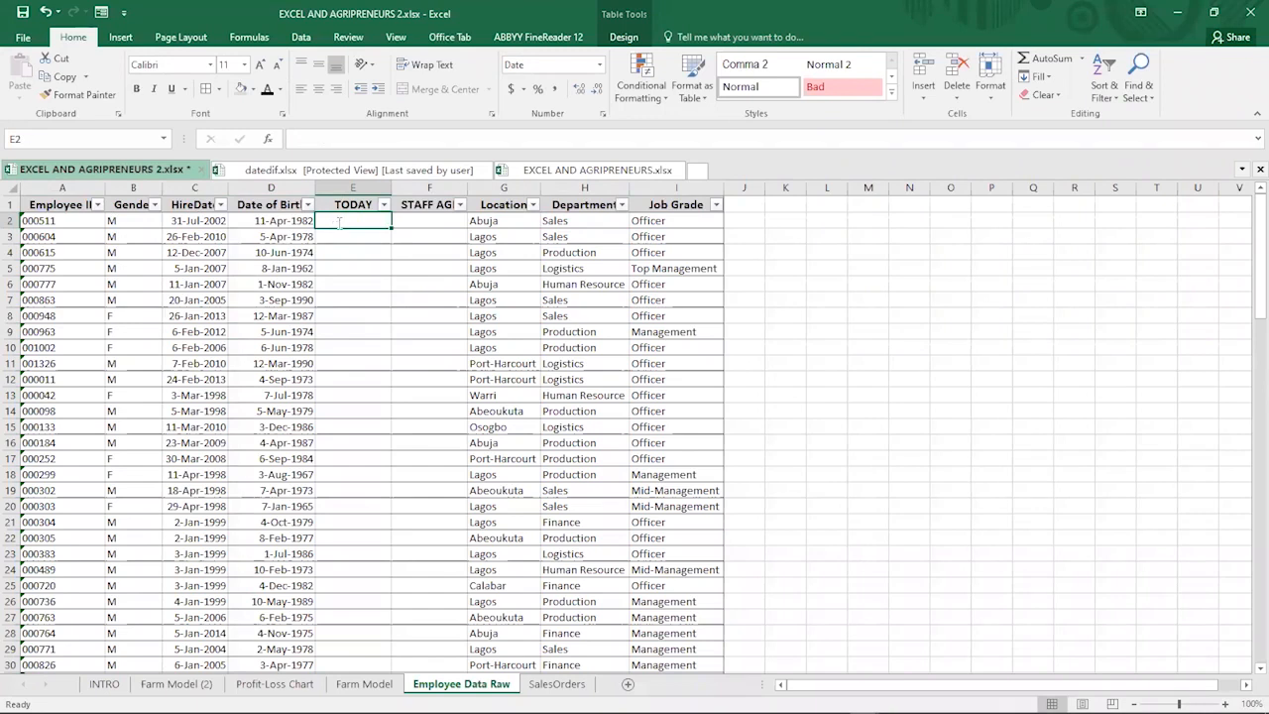
type("=")
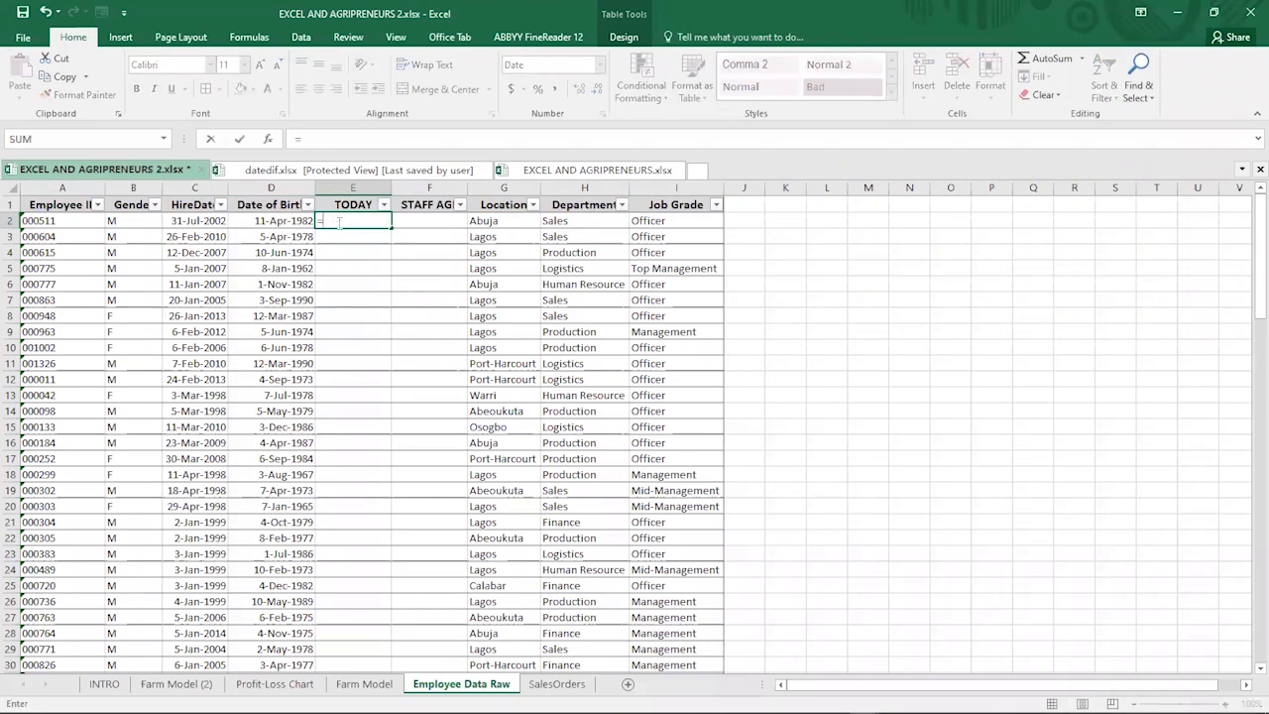
type("TO")
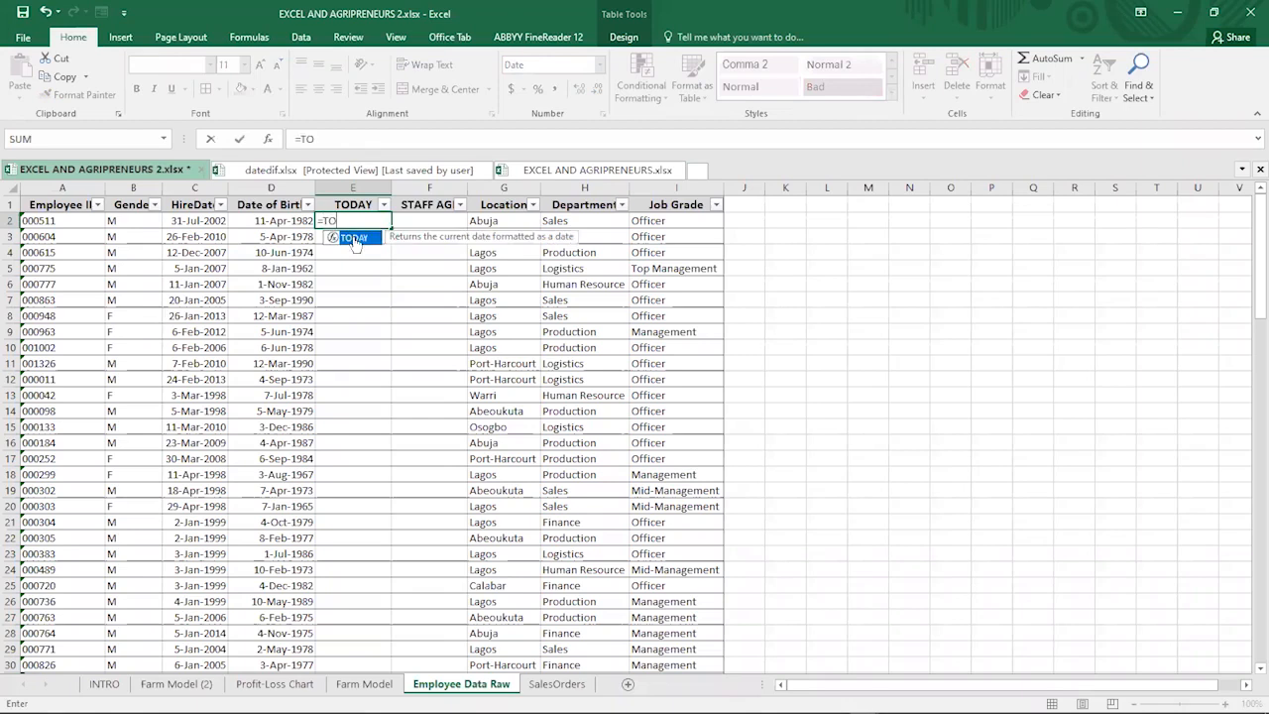
double_click(353, 238)
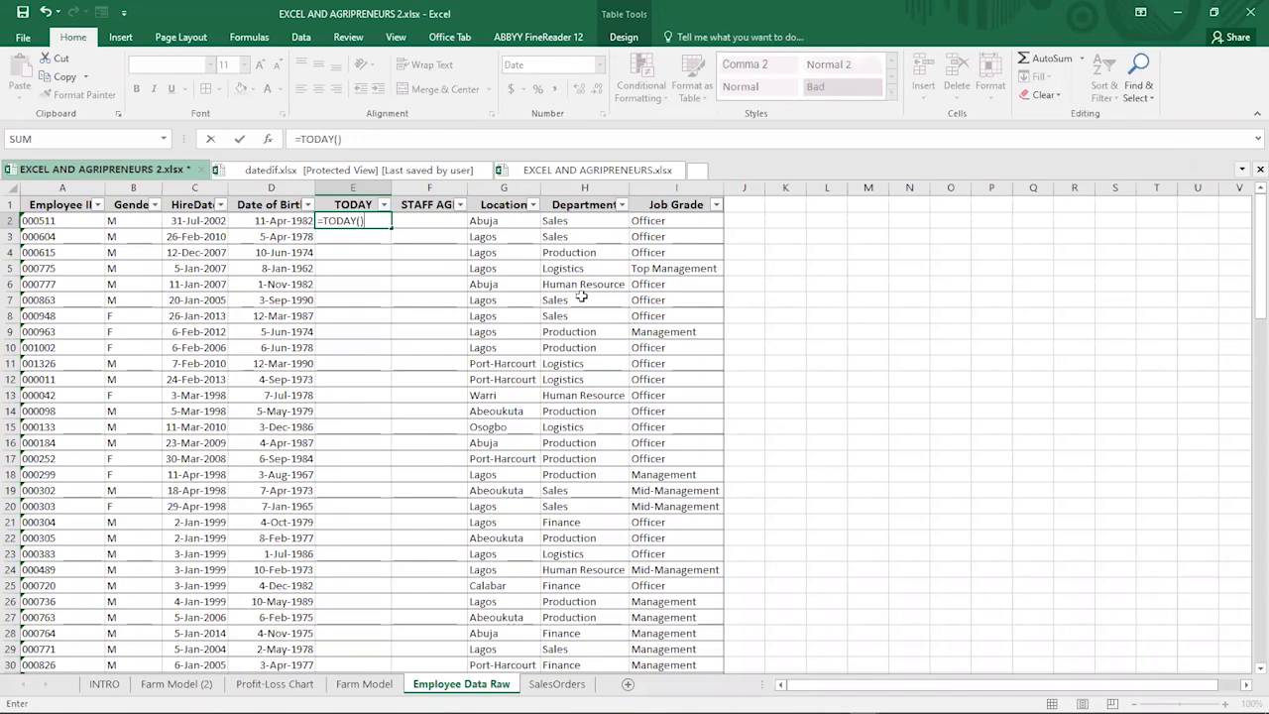
key("Return")
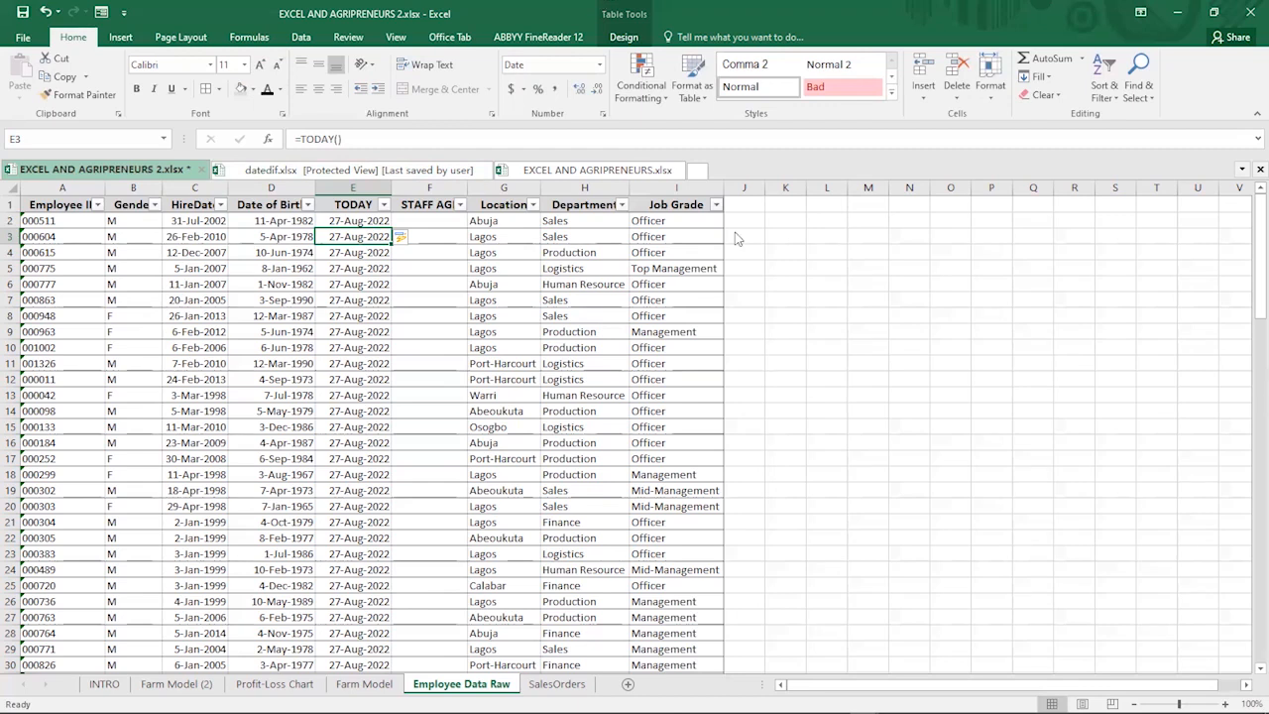
key("alt+Tab")
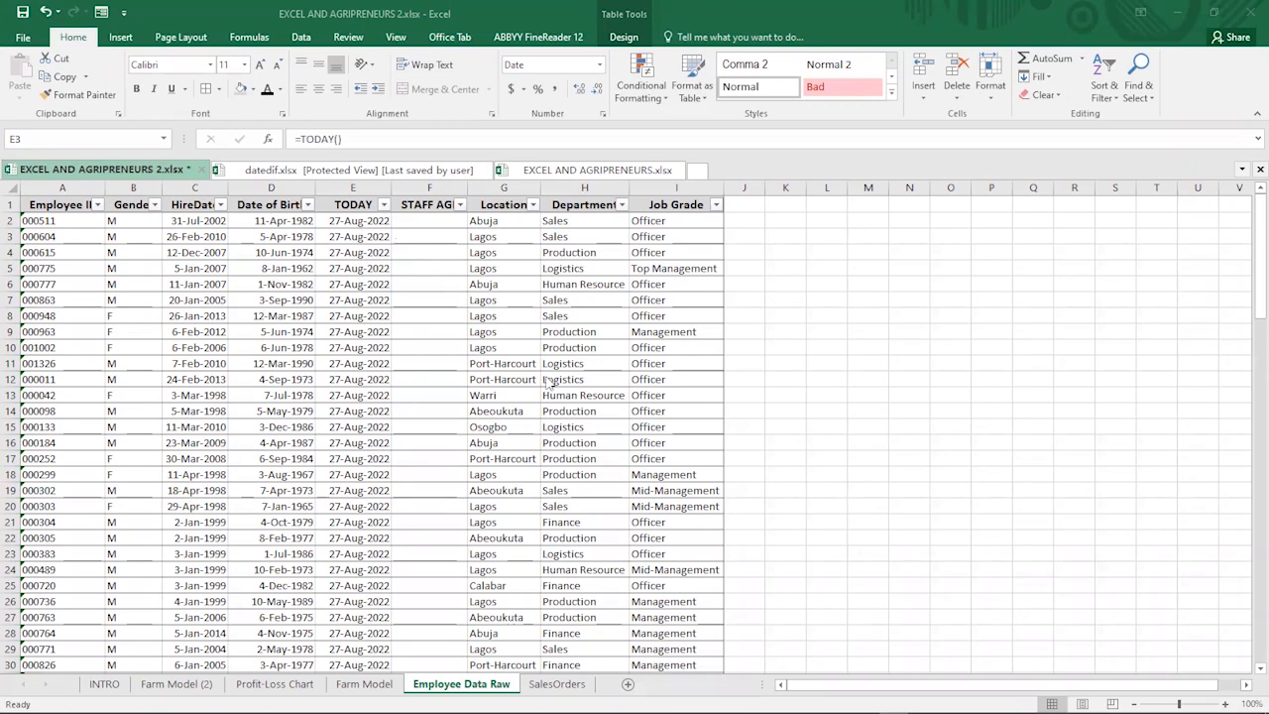
Start the STAFF AGE formula in cell F2 as =DATEDIF( including the leading equals sign.
left_click(424, 216)
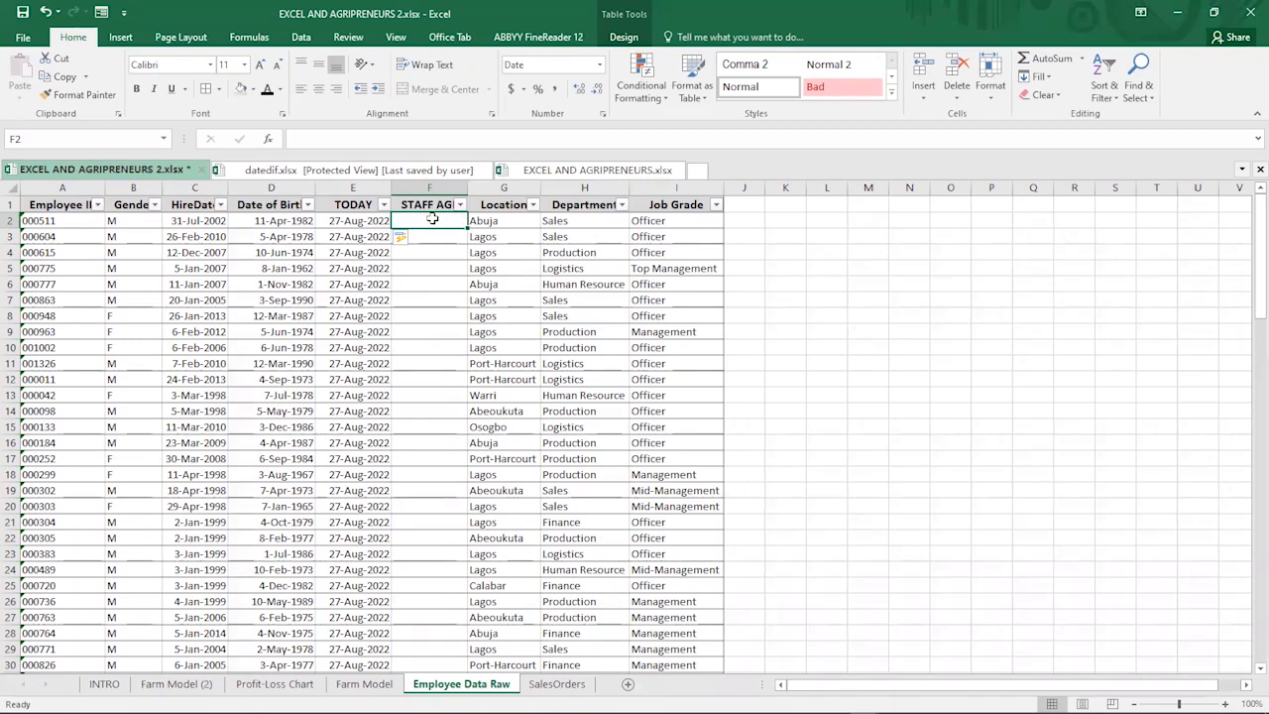
type("D")
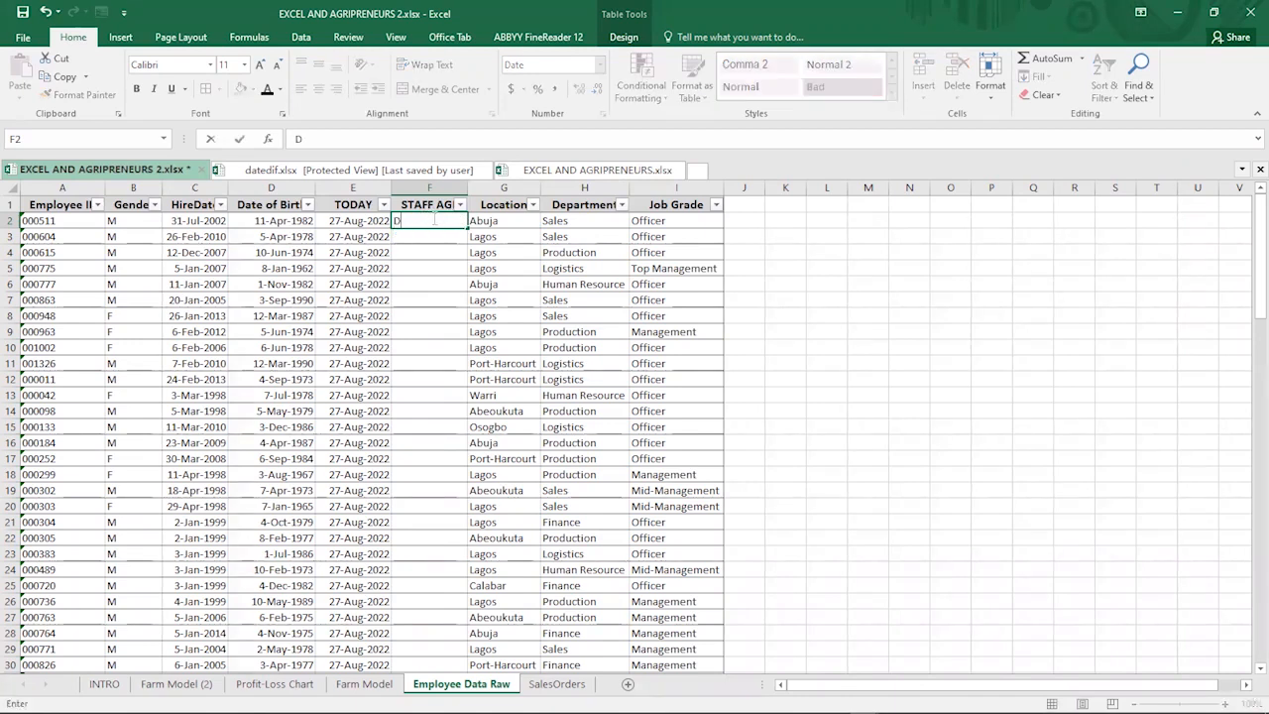
type("ATEDI")
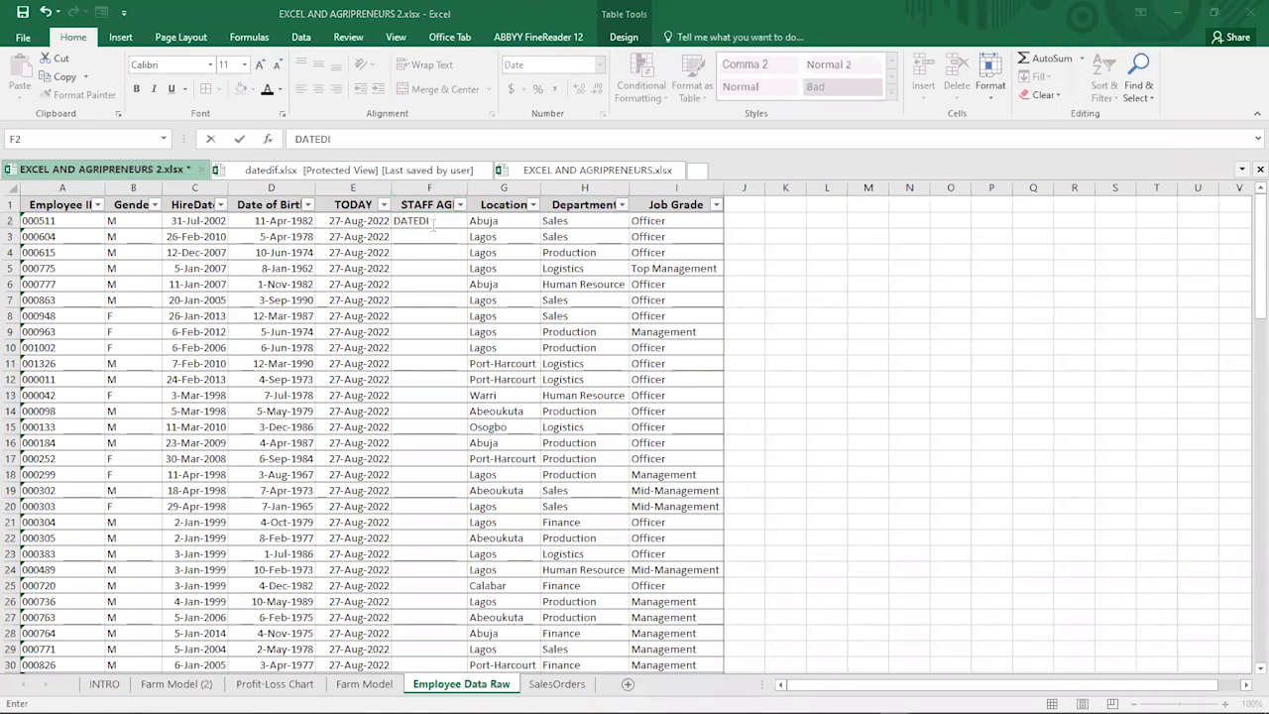
type("F(")
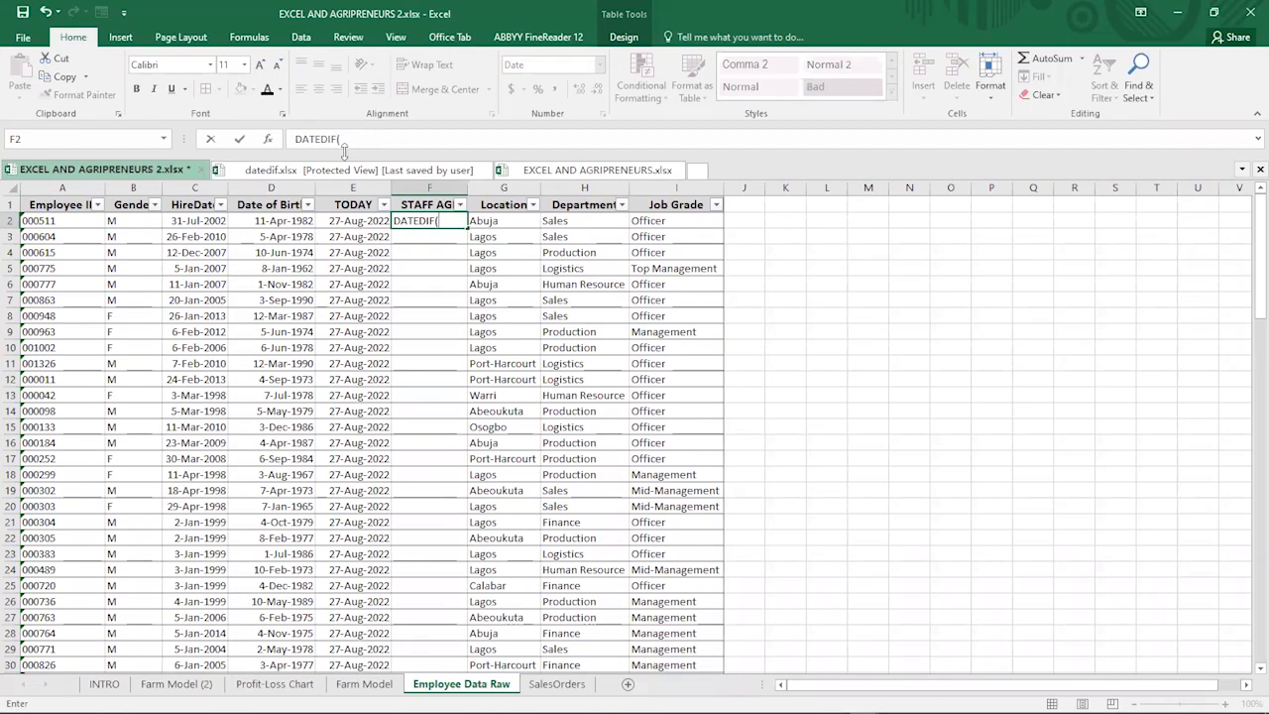
left_click(268, 220)
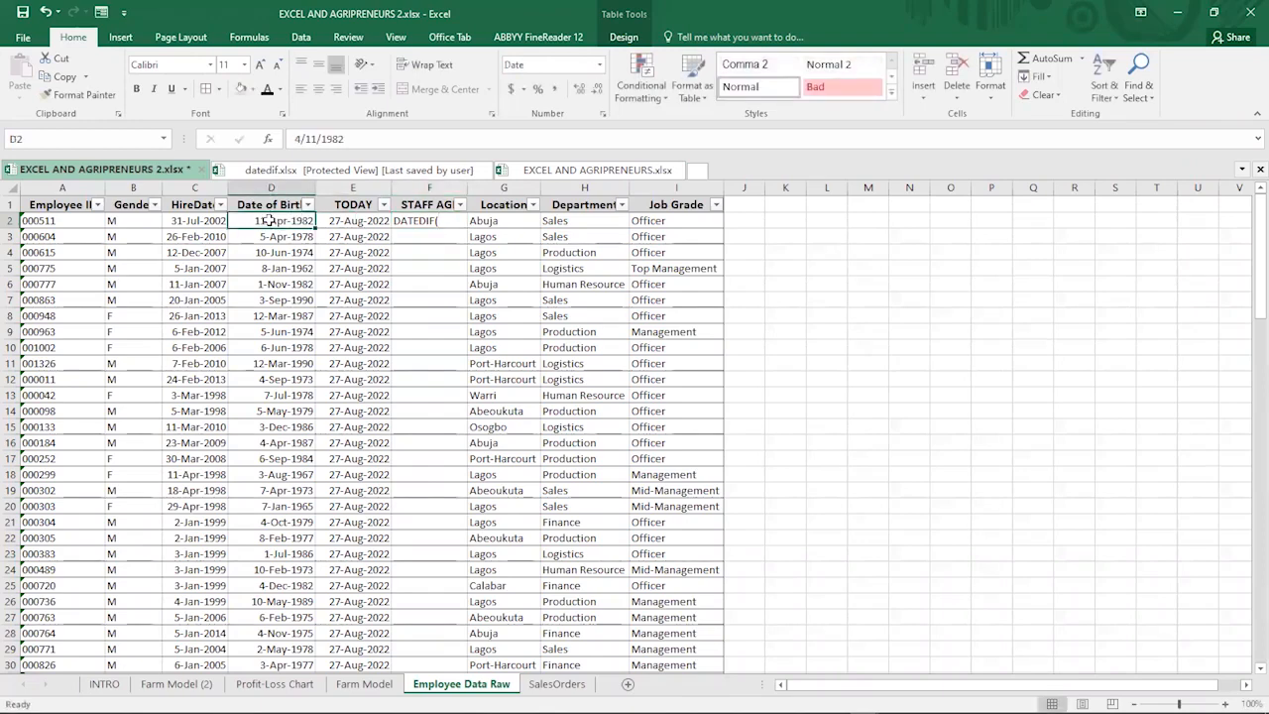
left_click(432, 220)
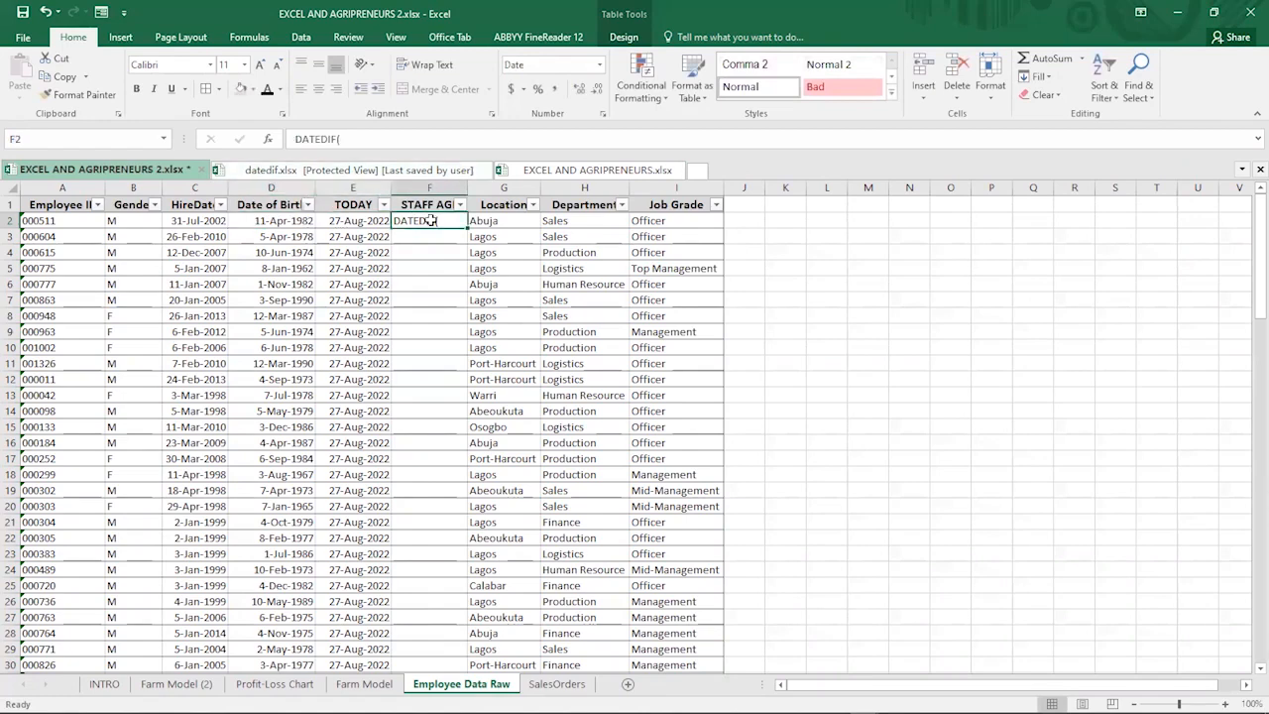
left_click(294, 138)
type("=")
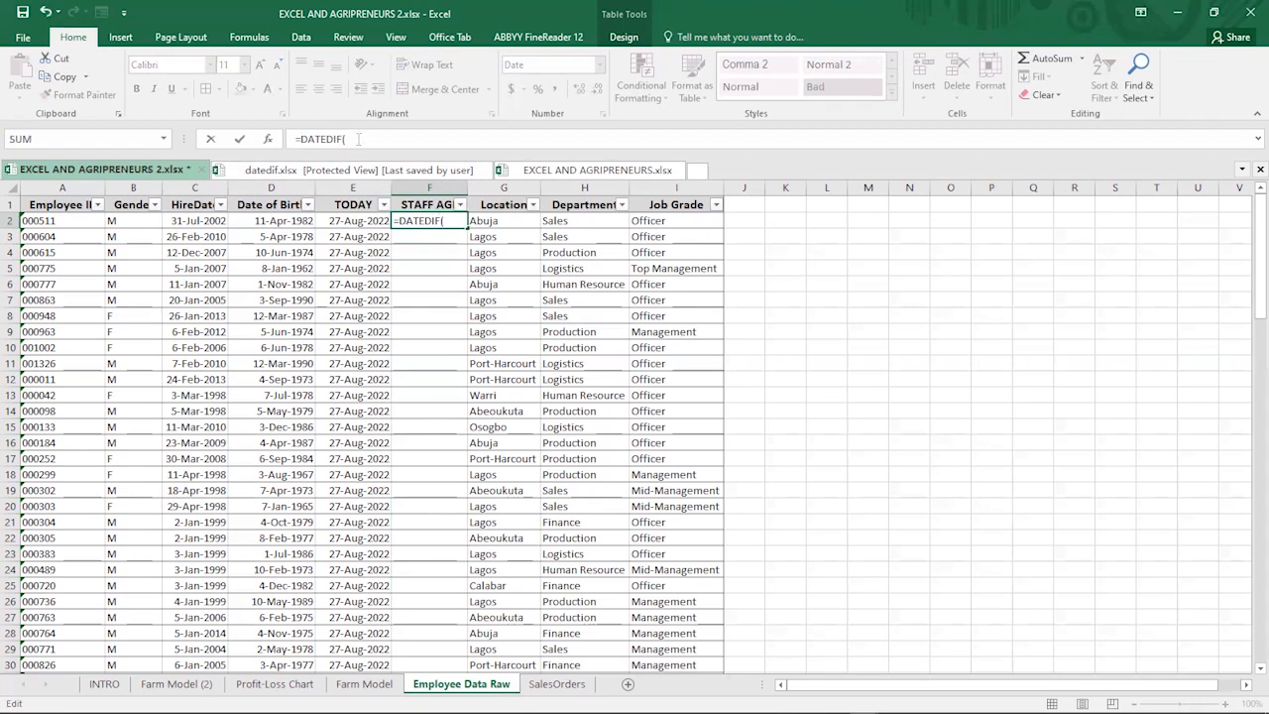
left_click(357, 139)
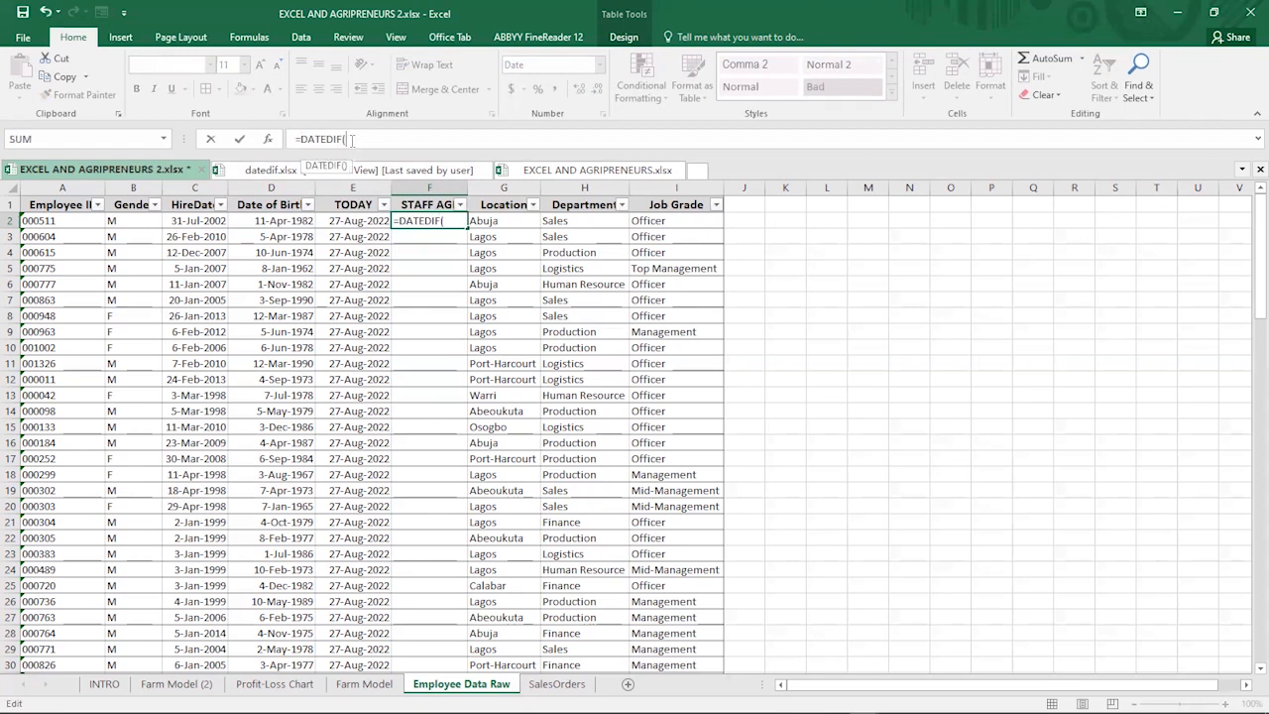
left_click(259, 223)
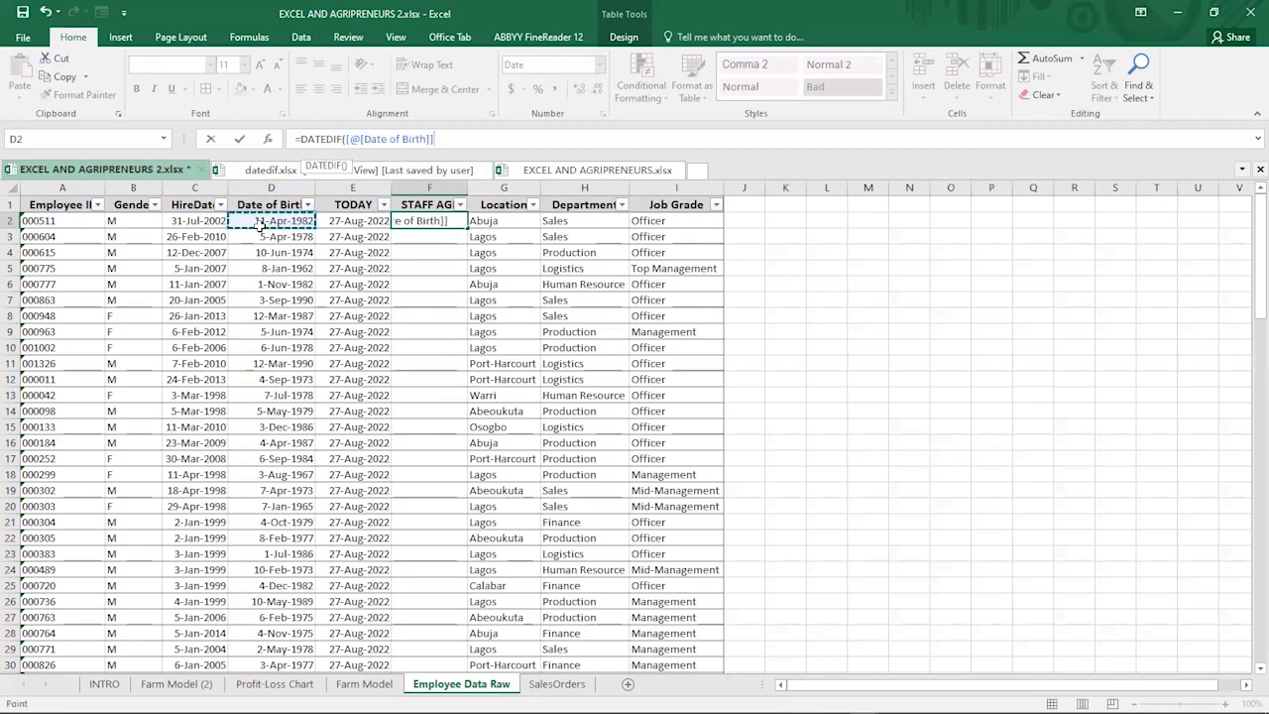
type(",")
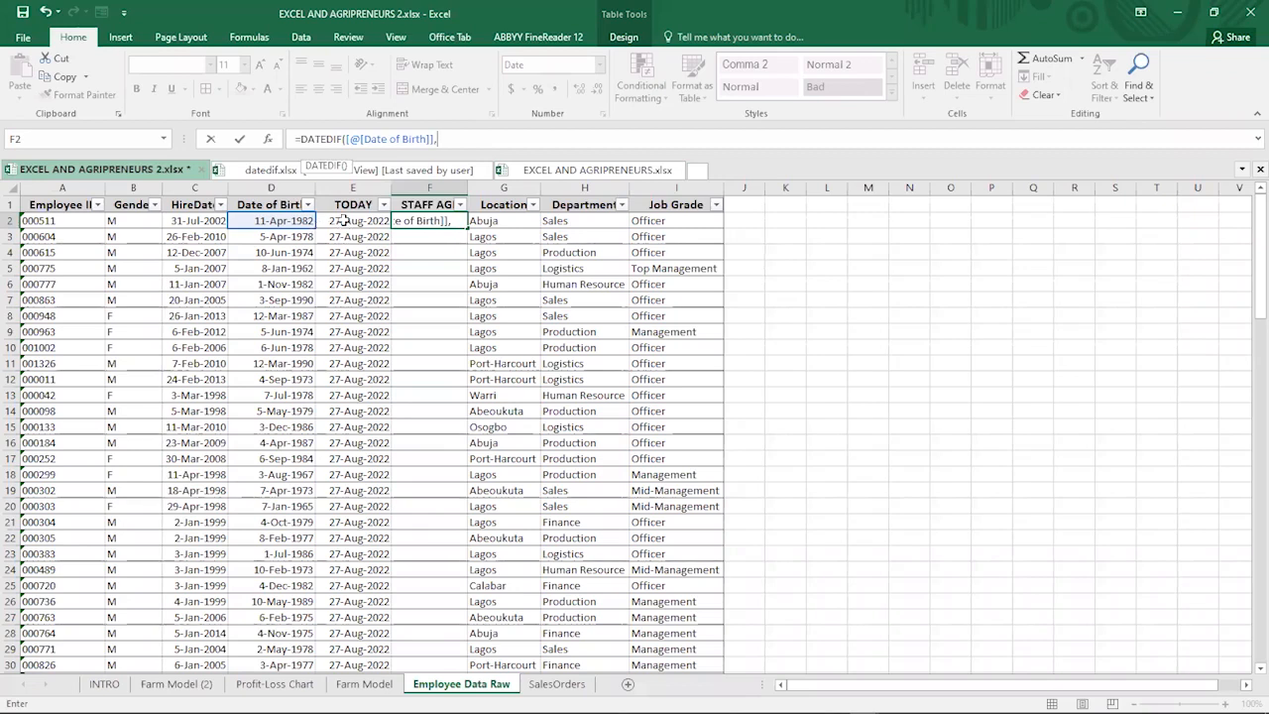
left_click(342, 221)
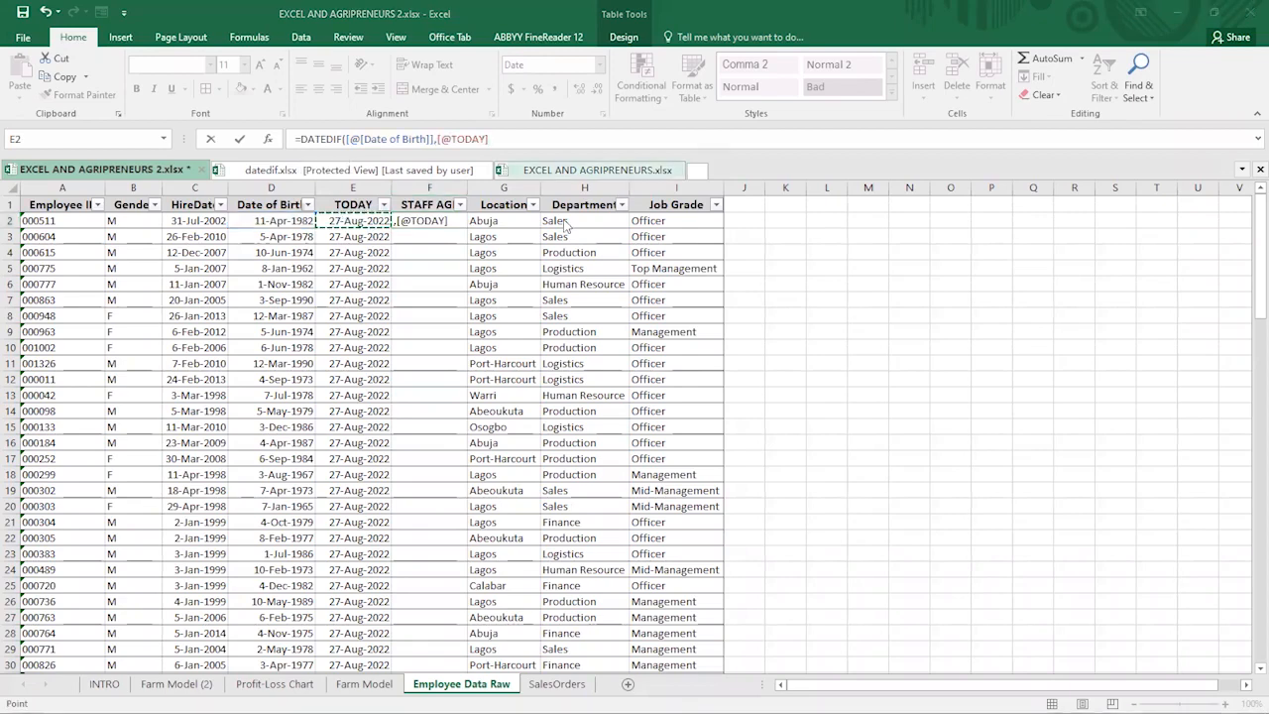
type(",")
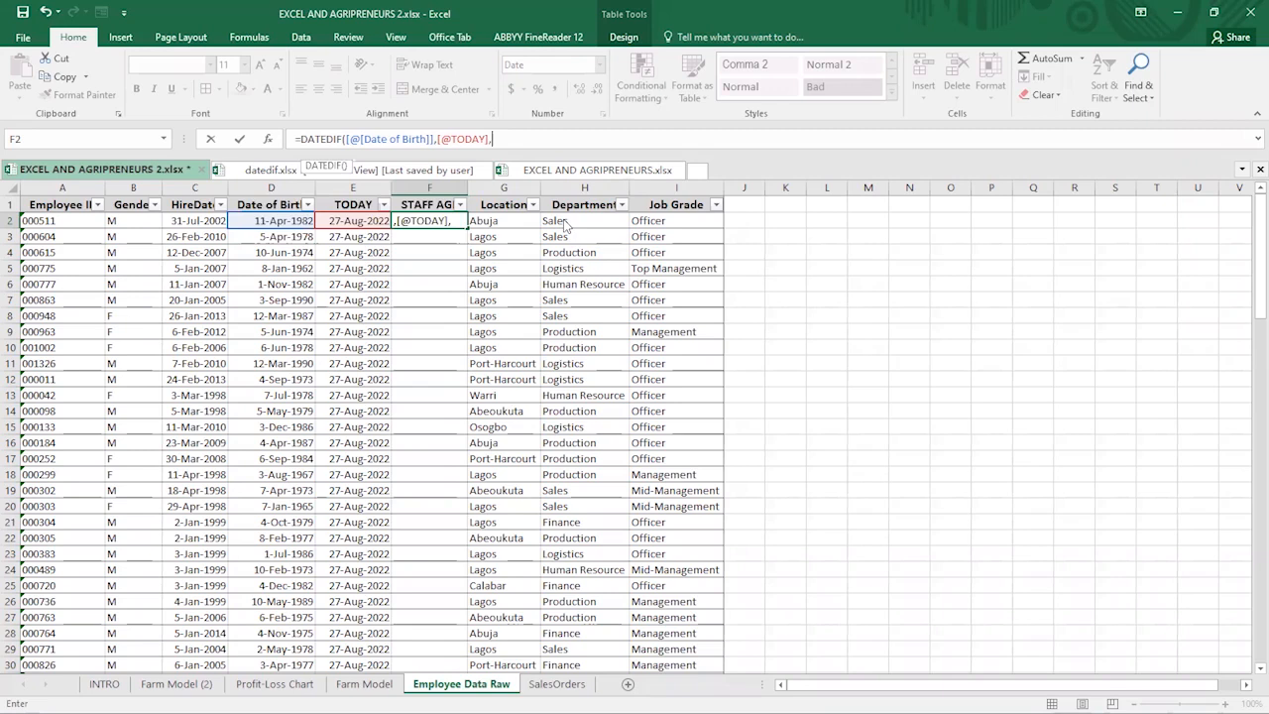
type("\"Y\"")
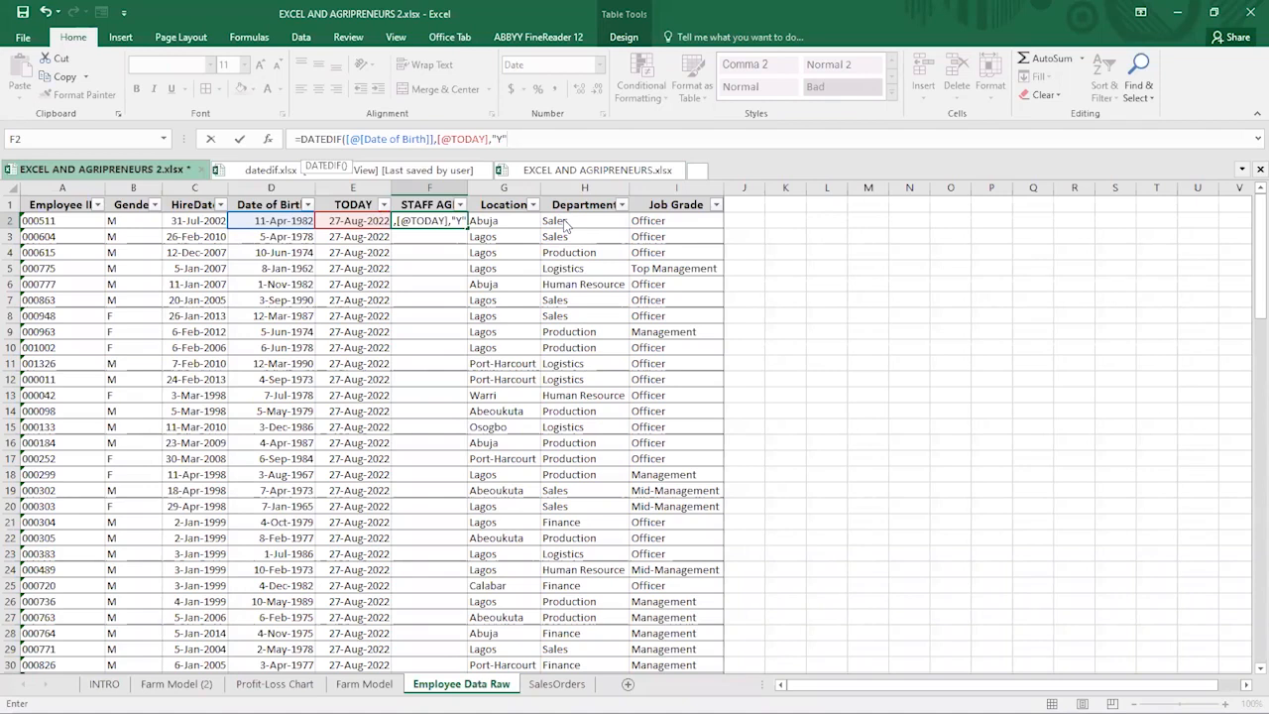
type(")")
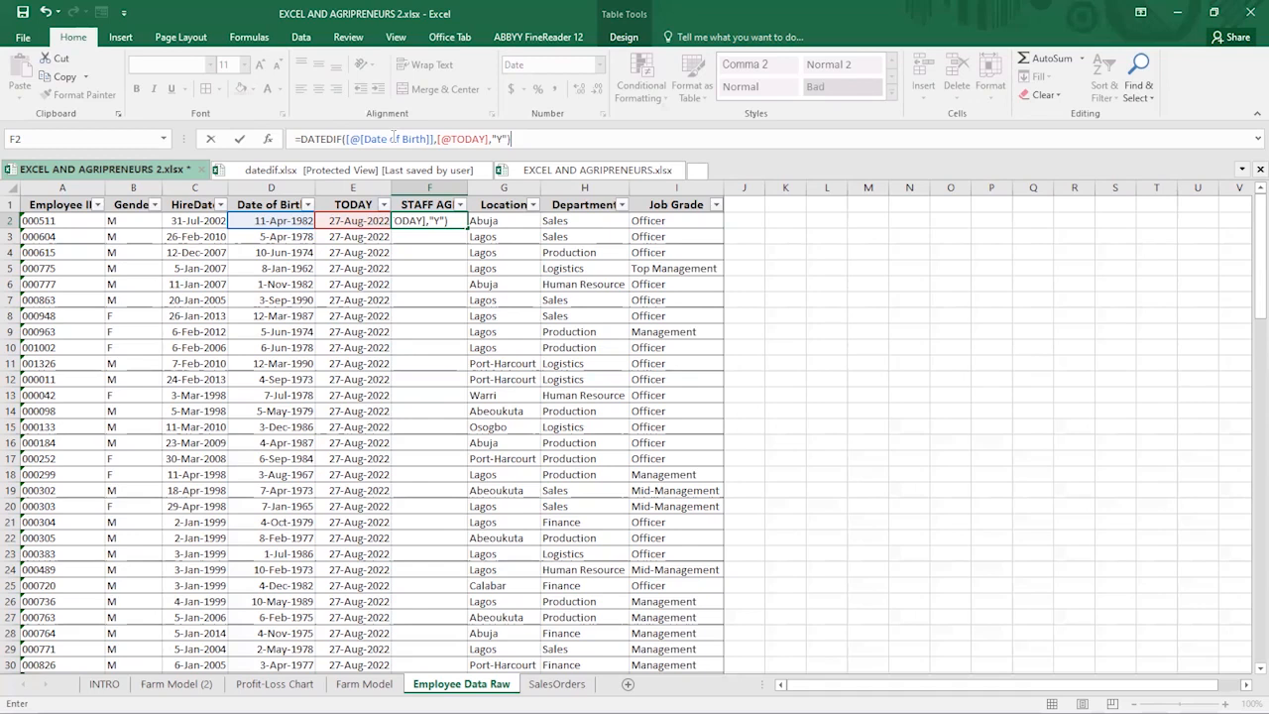
key("Return")
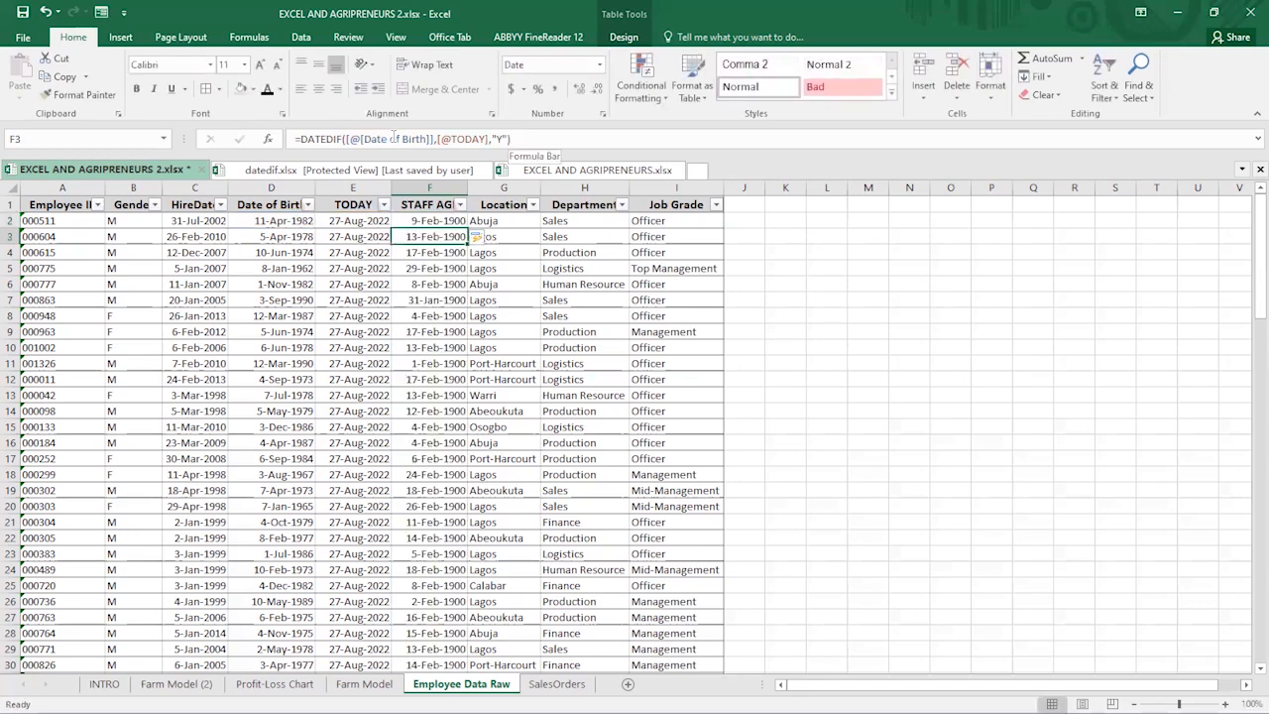
Set cell F2 to the General number format and fill it down the whole STAFF AGE column.
left_click(434, 222)
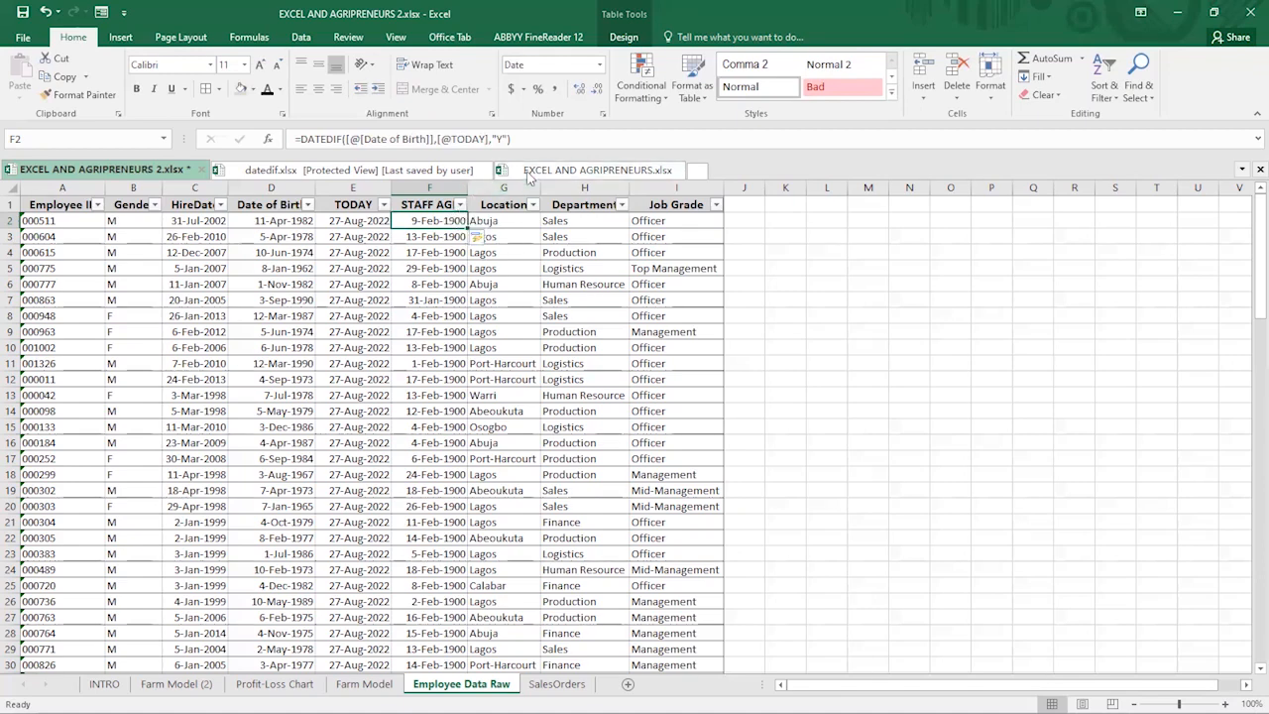
left_click(599, 65)
left_click(557, 91)
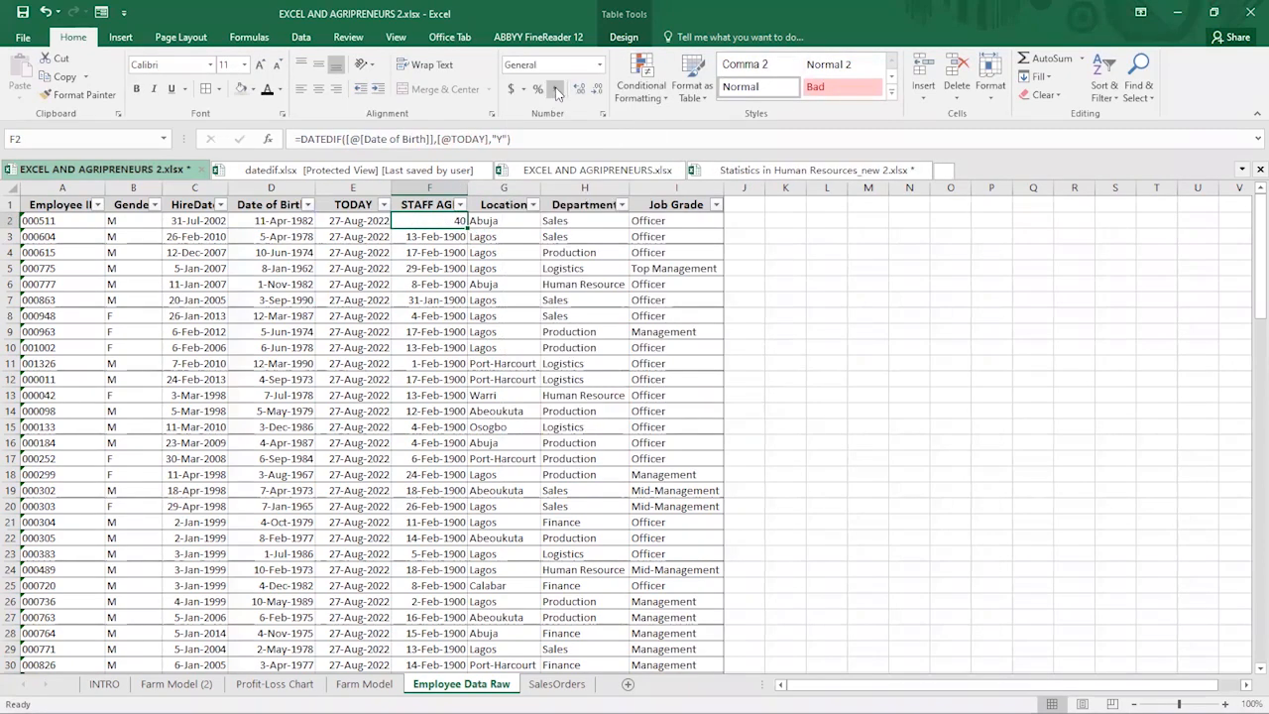
mouse_move(464, 226)
left_mouse_down()
mouse_move(475, 509)
mouse_move(471, 235)
left_mouse_up()
double_click(467, 228)
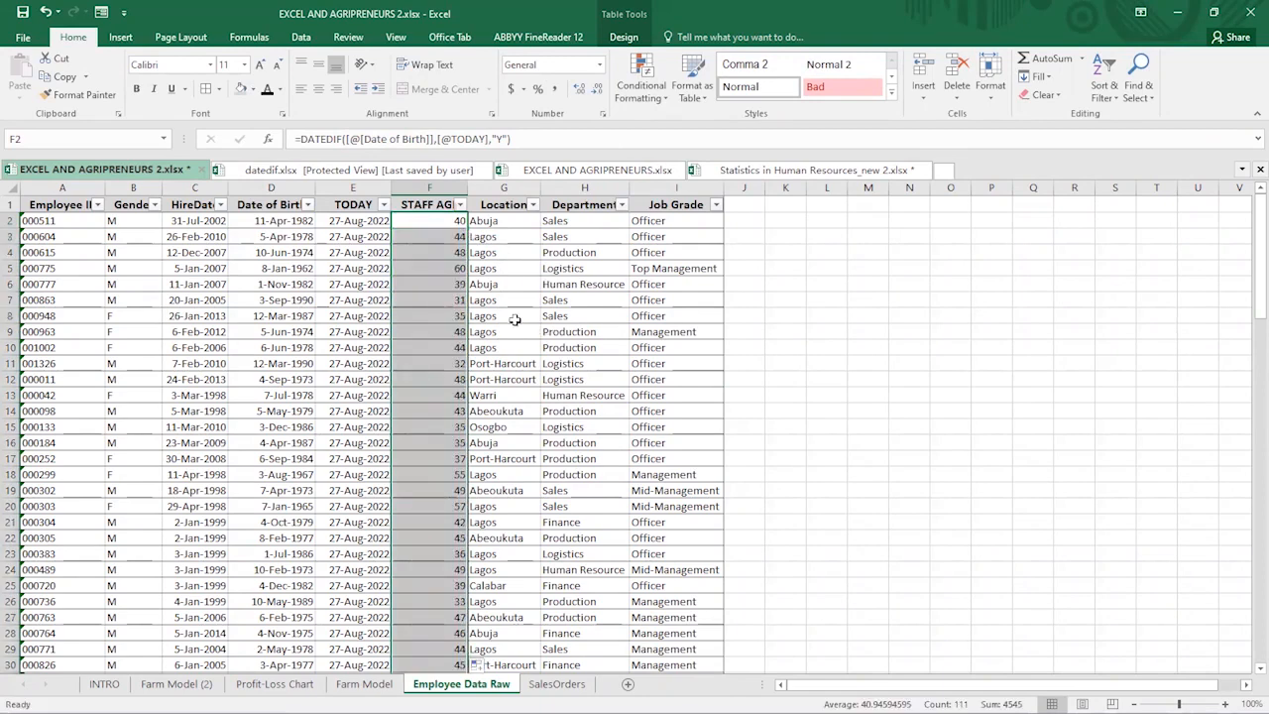
key("ctrl+z")
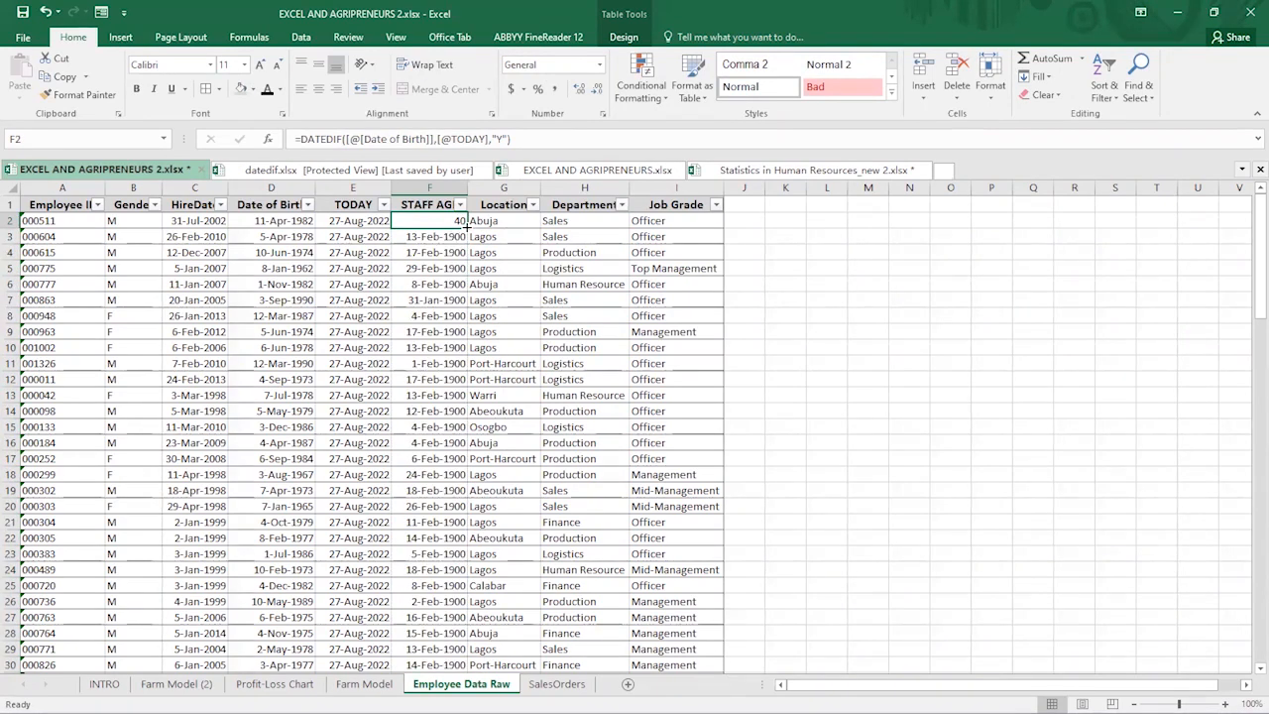
double_click(465, 228)
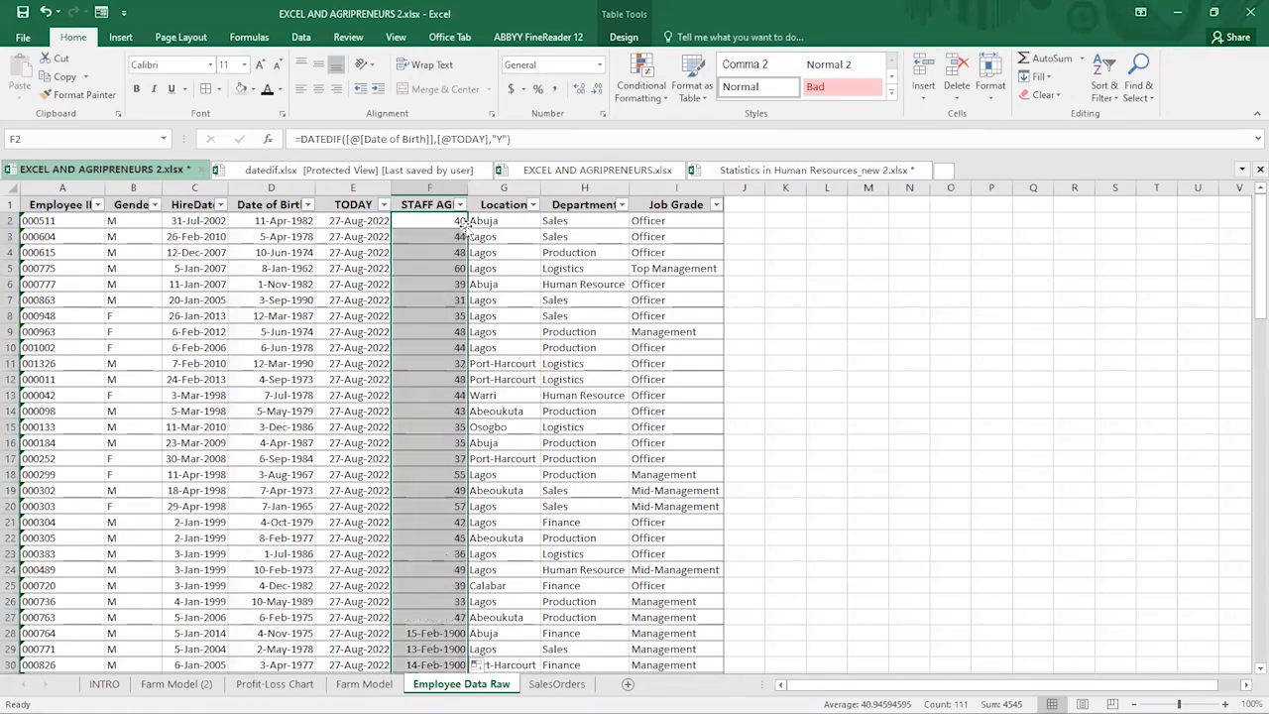
left_click(438, 256)
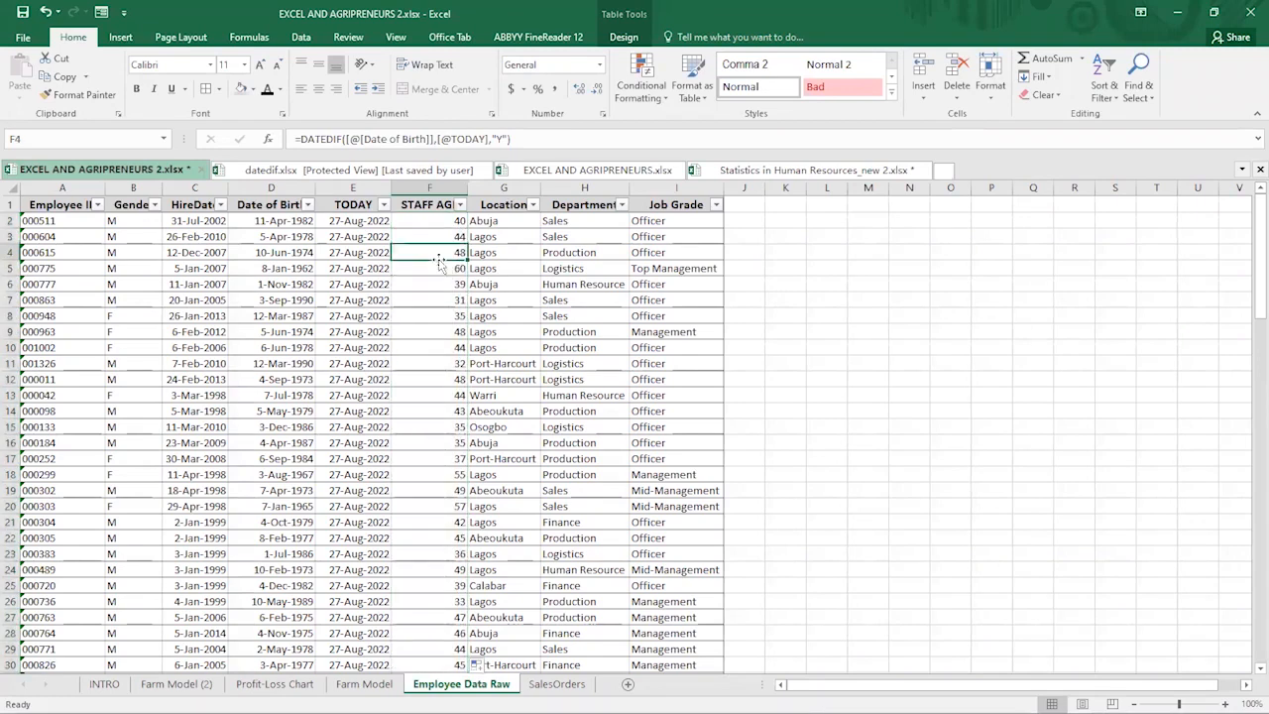
Autofit the width of the STAFF AGE column to show its full header.
scroll(438, 259, "down", 1)
scroll(438, 258, "up", 1)
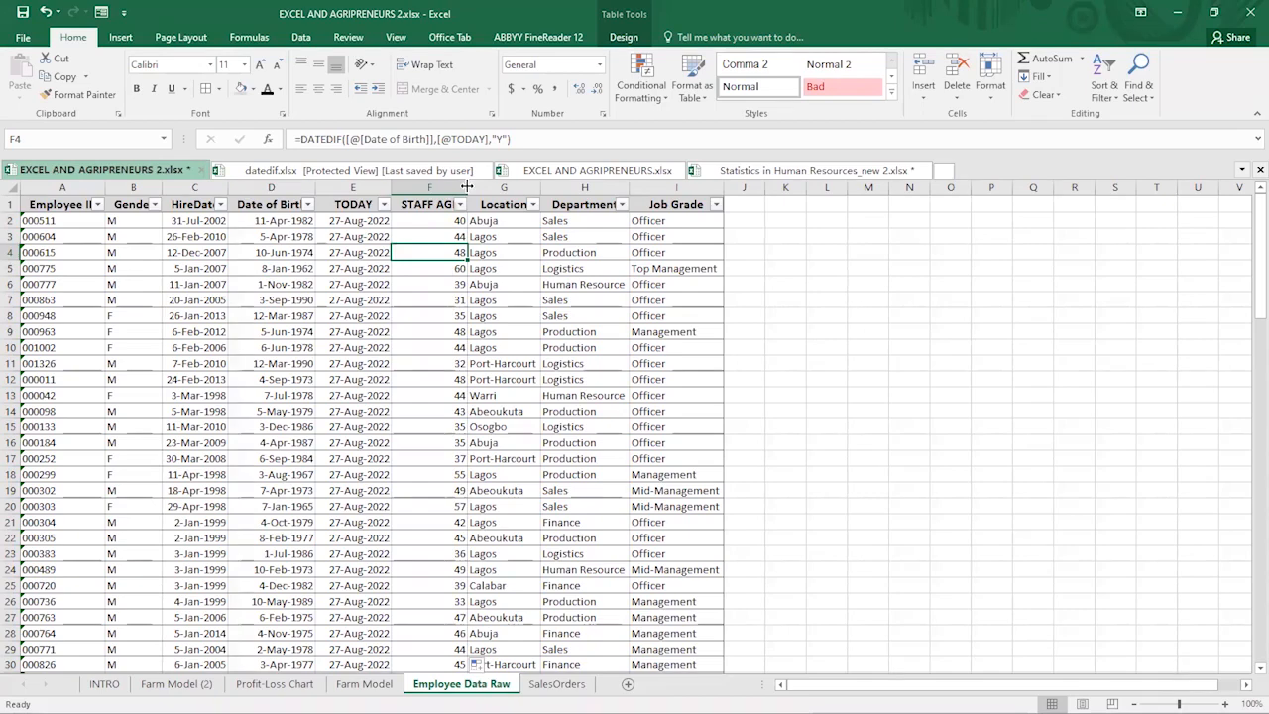
double_click(465, 186)
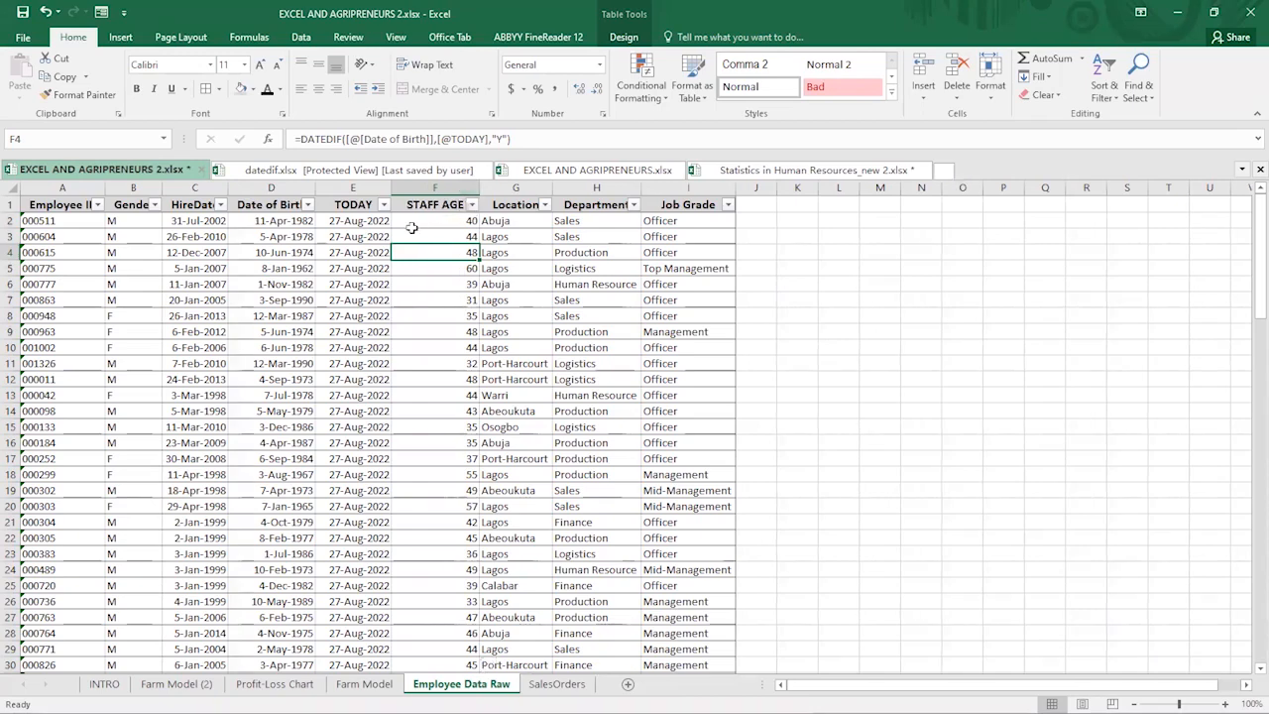
Check the staff data analysis topics on the INTRO sheet, then return to the Employee Data Raw sheet.
left_click(103, 683)
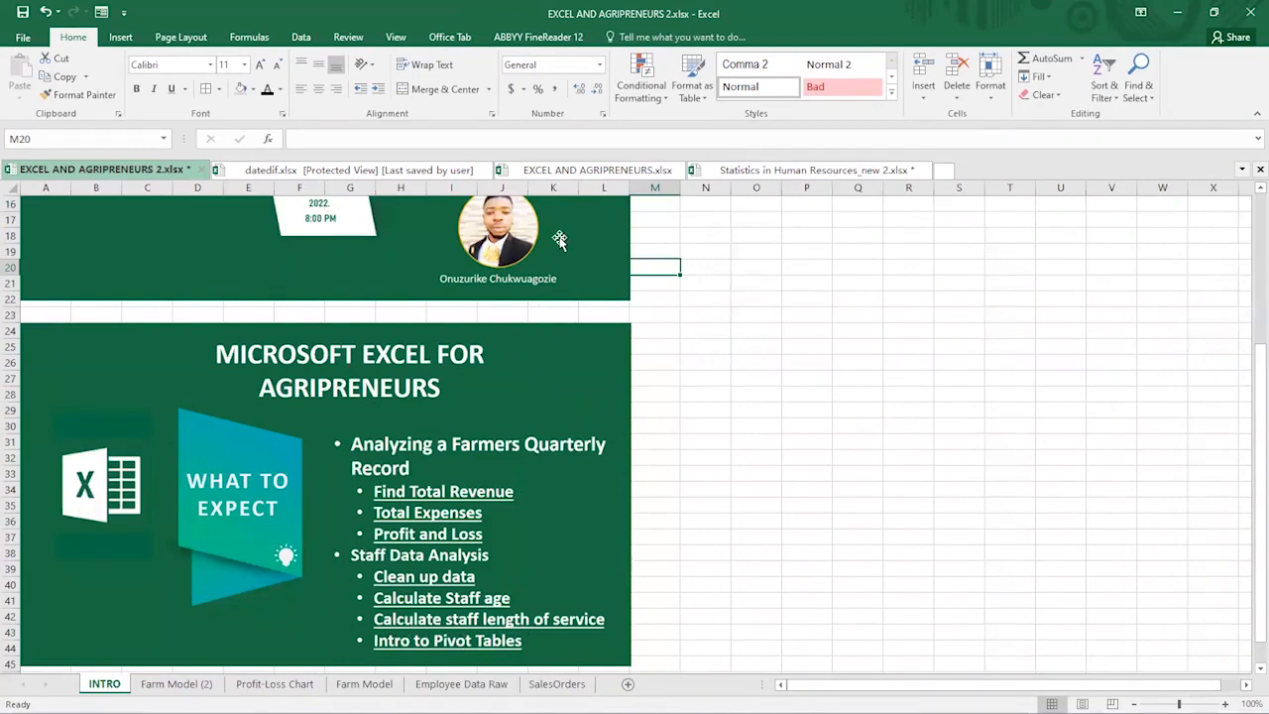
left_click(594, 174)
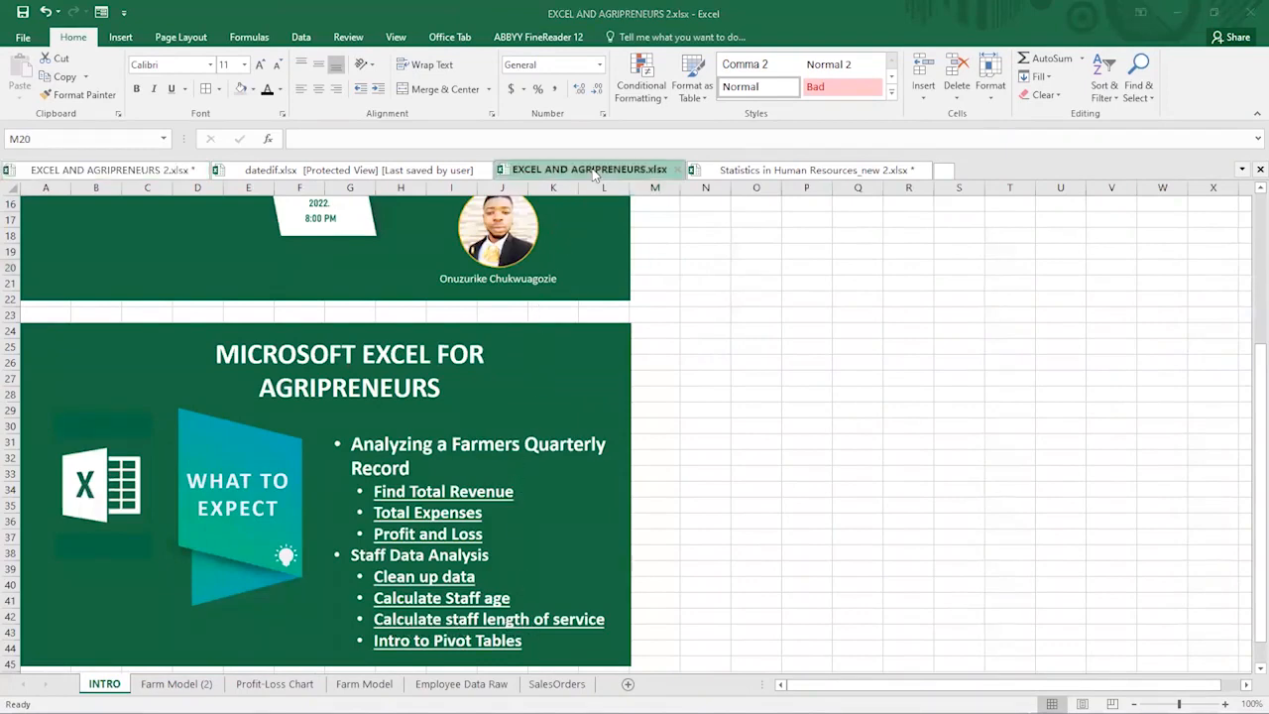
left_click(171, 174)
left_click(430, 687)
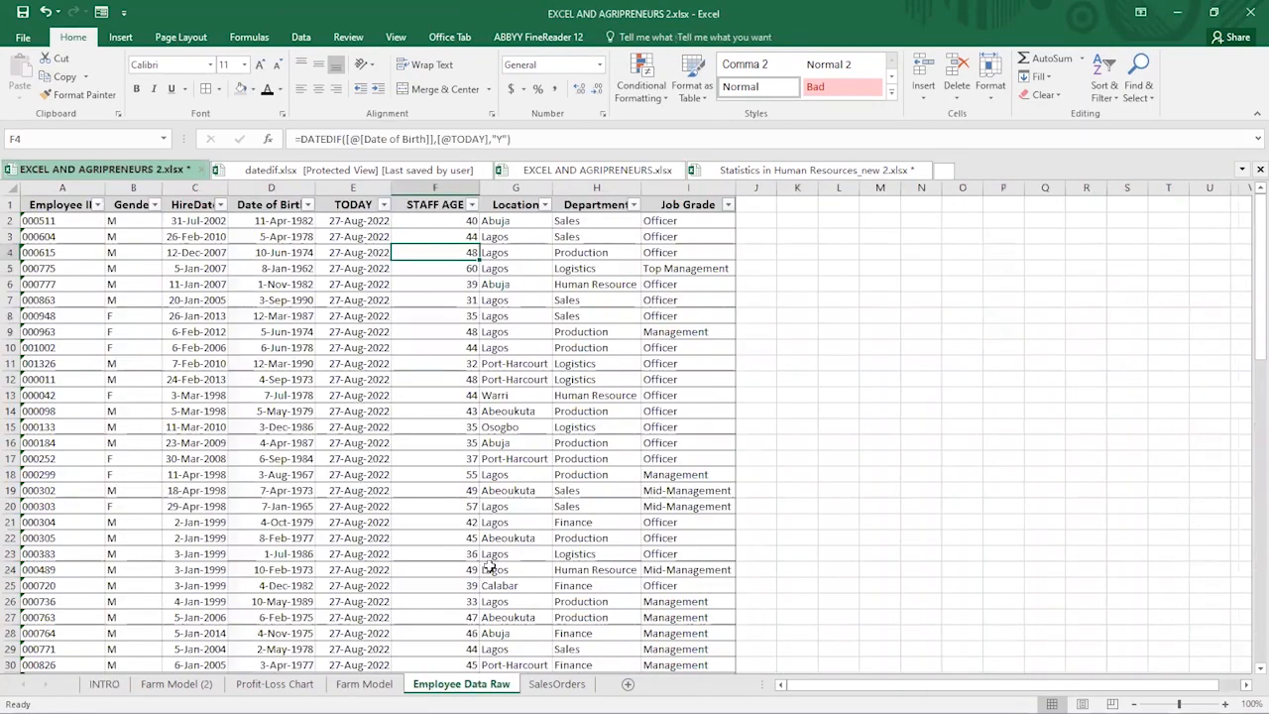
Insert a new table column between STAFF AGE and Location.
left_click(436, 222)
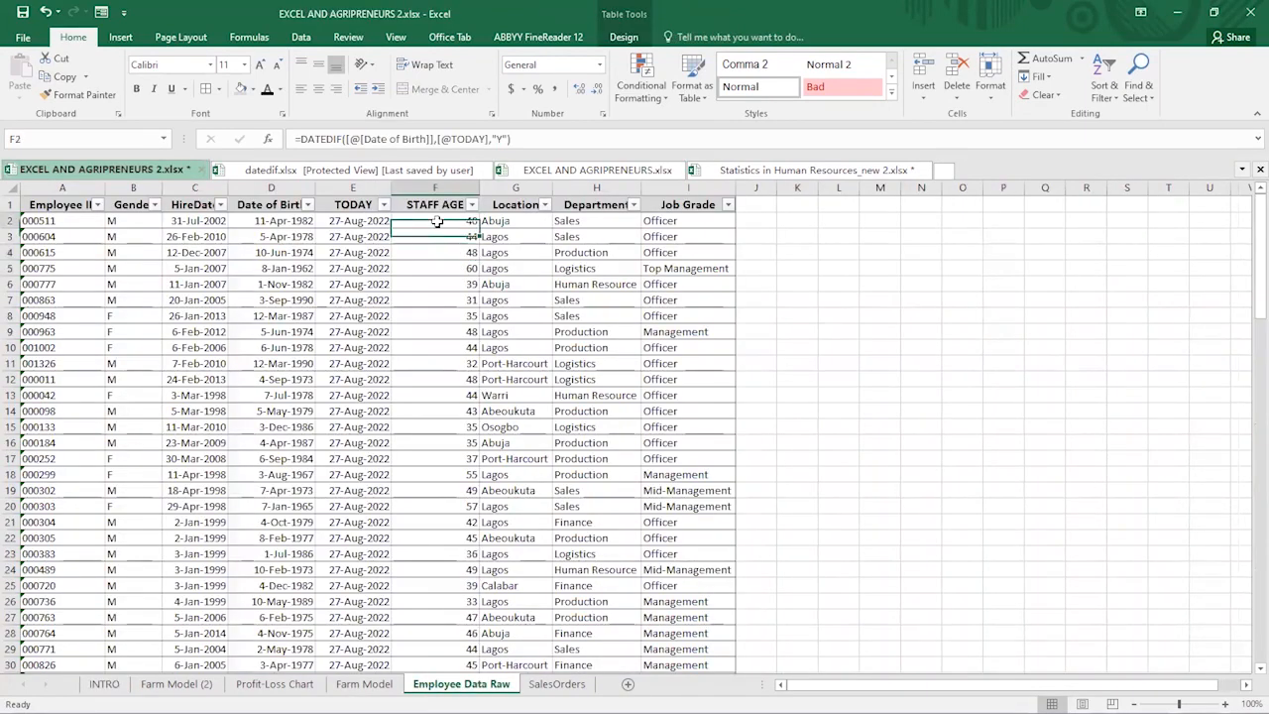
left_click(502, 186)
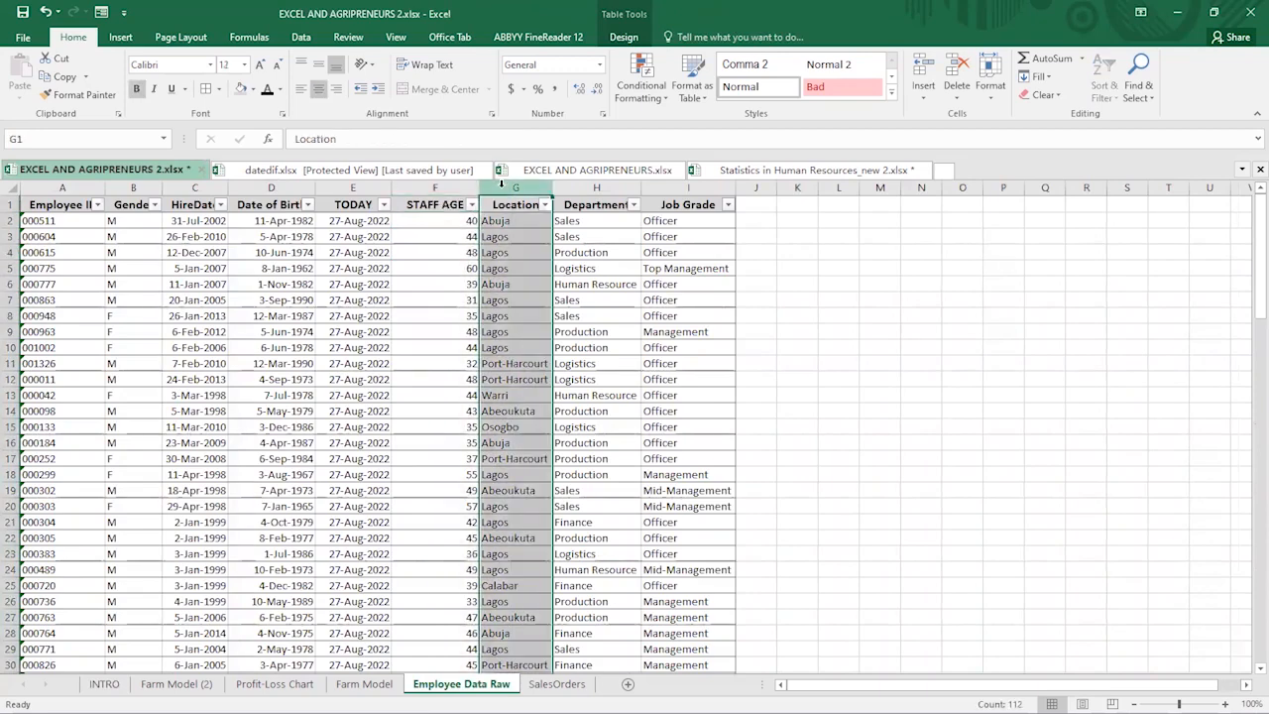
right_click(502, 188)
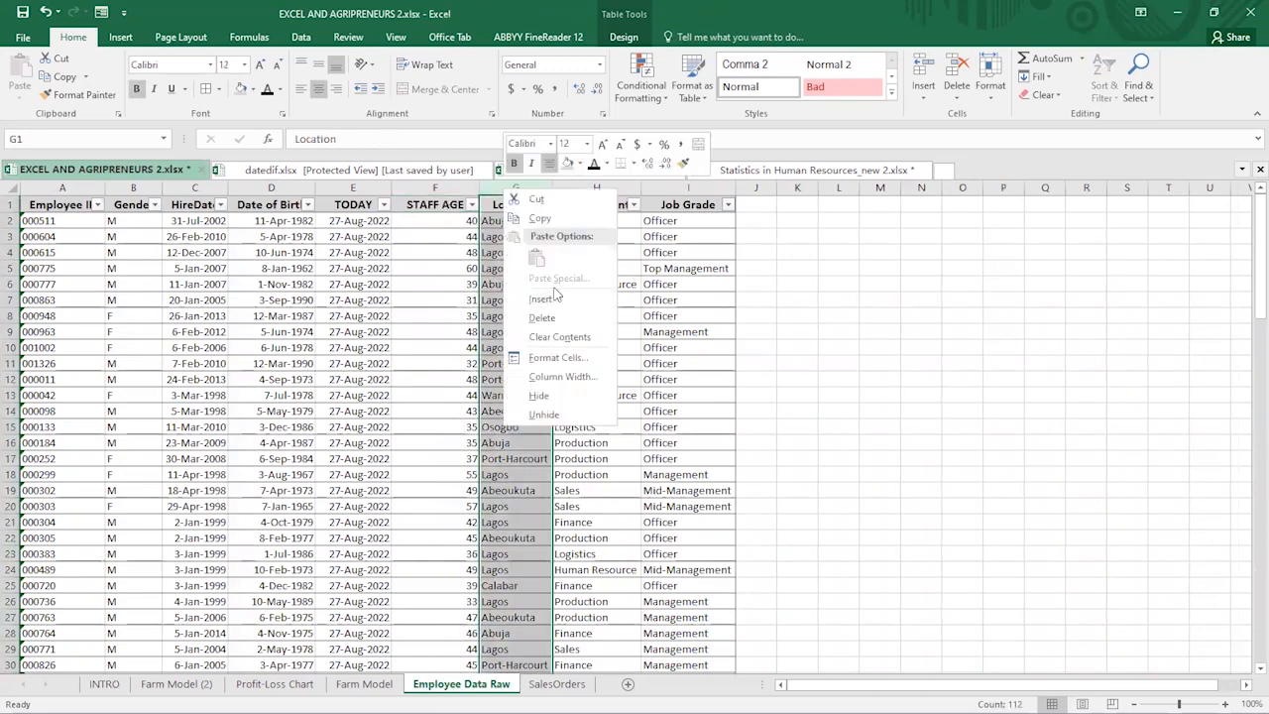
left_click(541, 298)
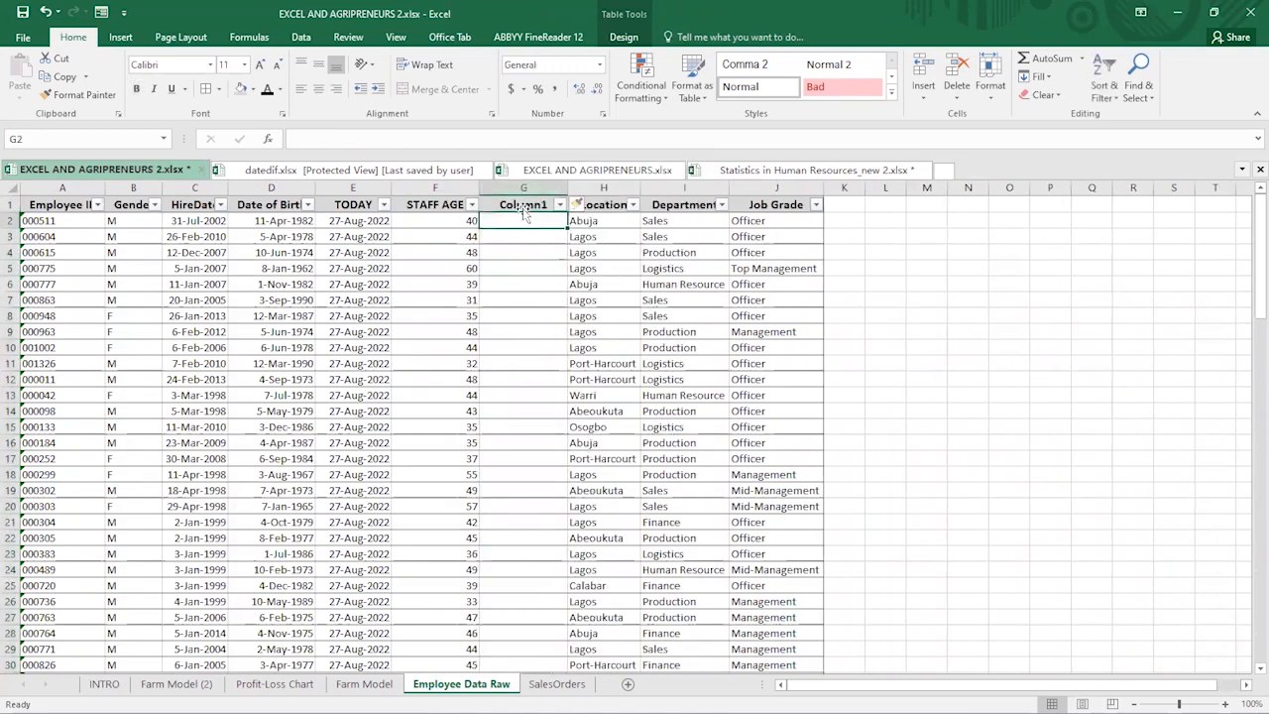
Rename the new column's header in G1 to LENGTH O SERVICE and autofit the column width.
left_click_drag(375, 140, 290, 139)
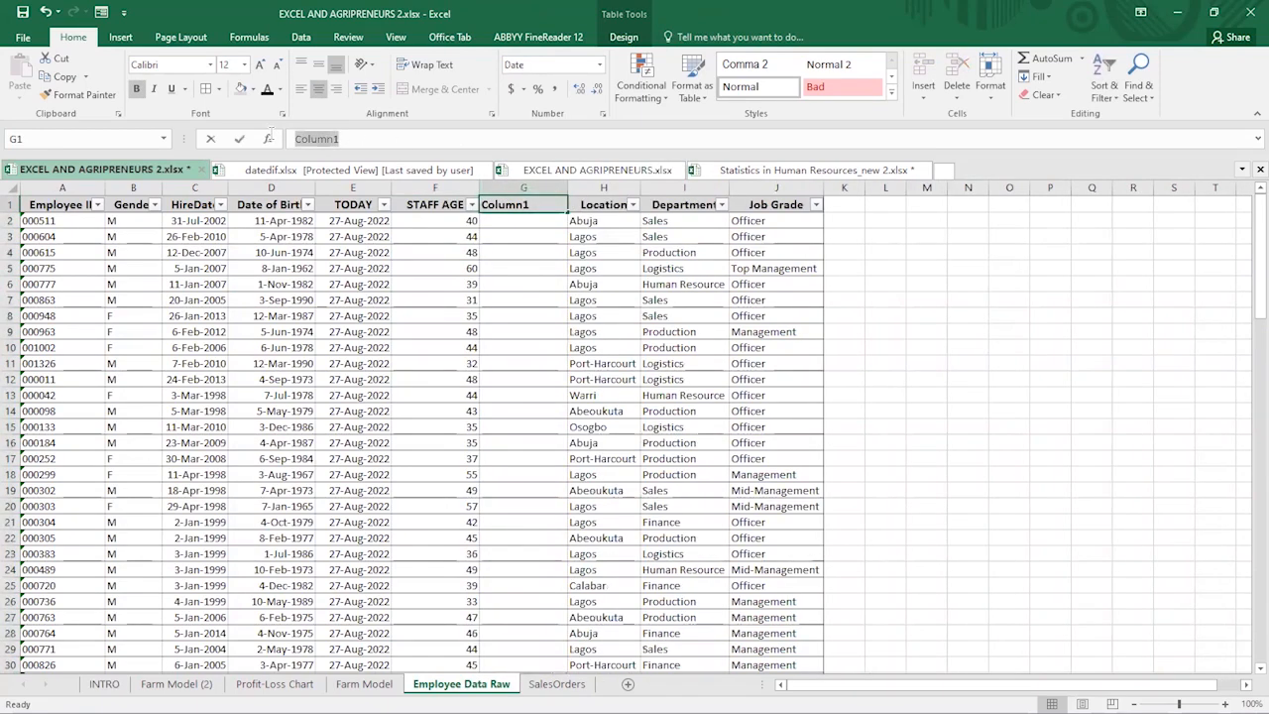
type("L")
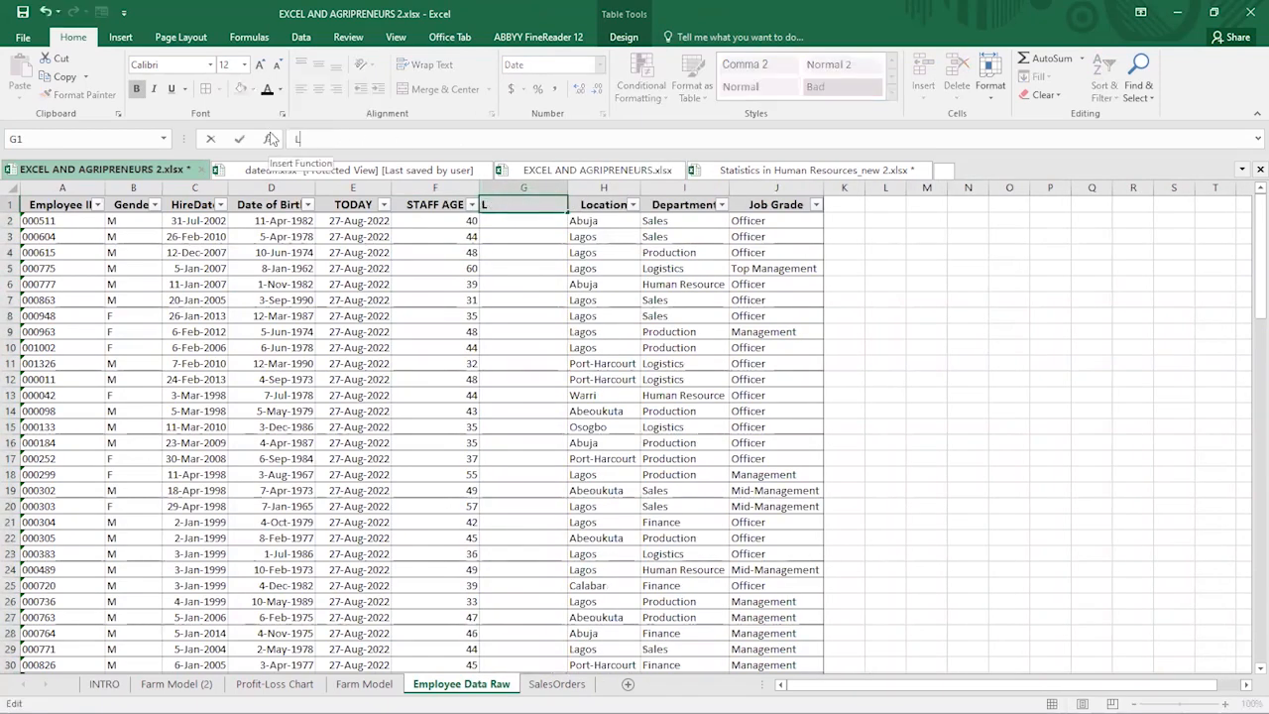
type("ENGTH O SERVICE")
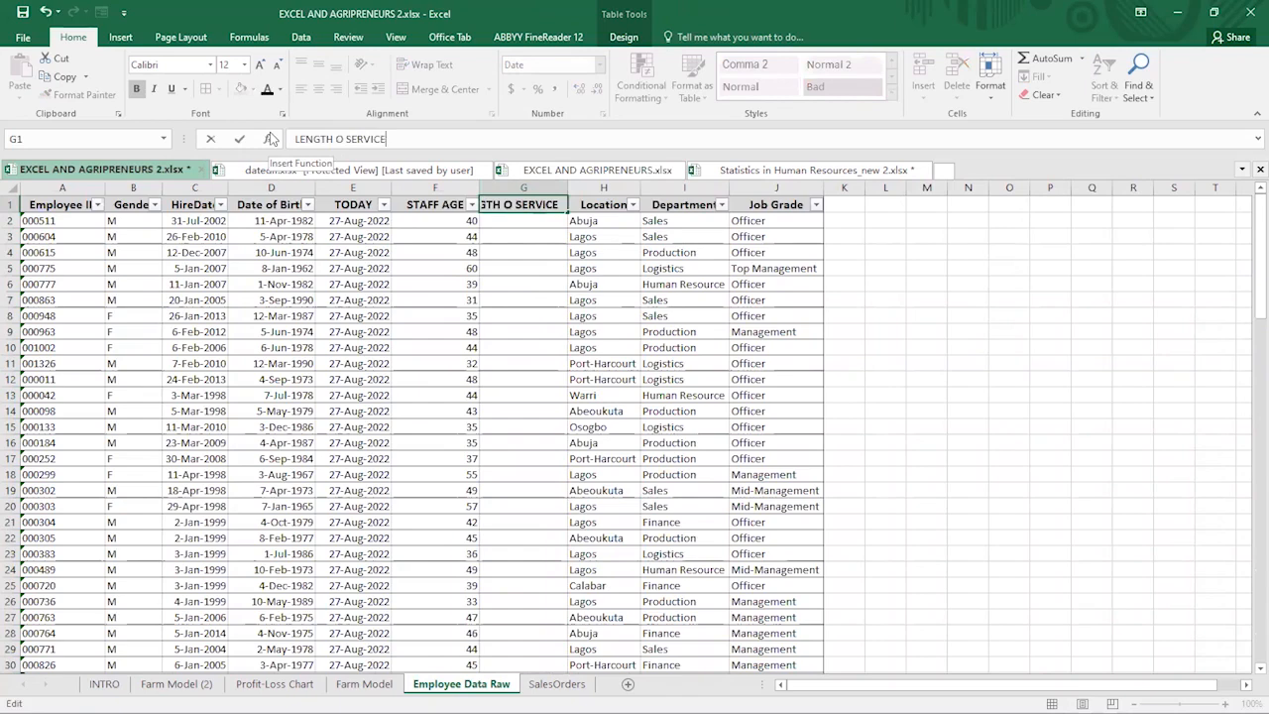
key("Return")
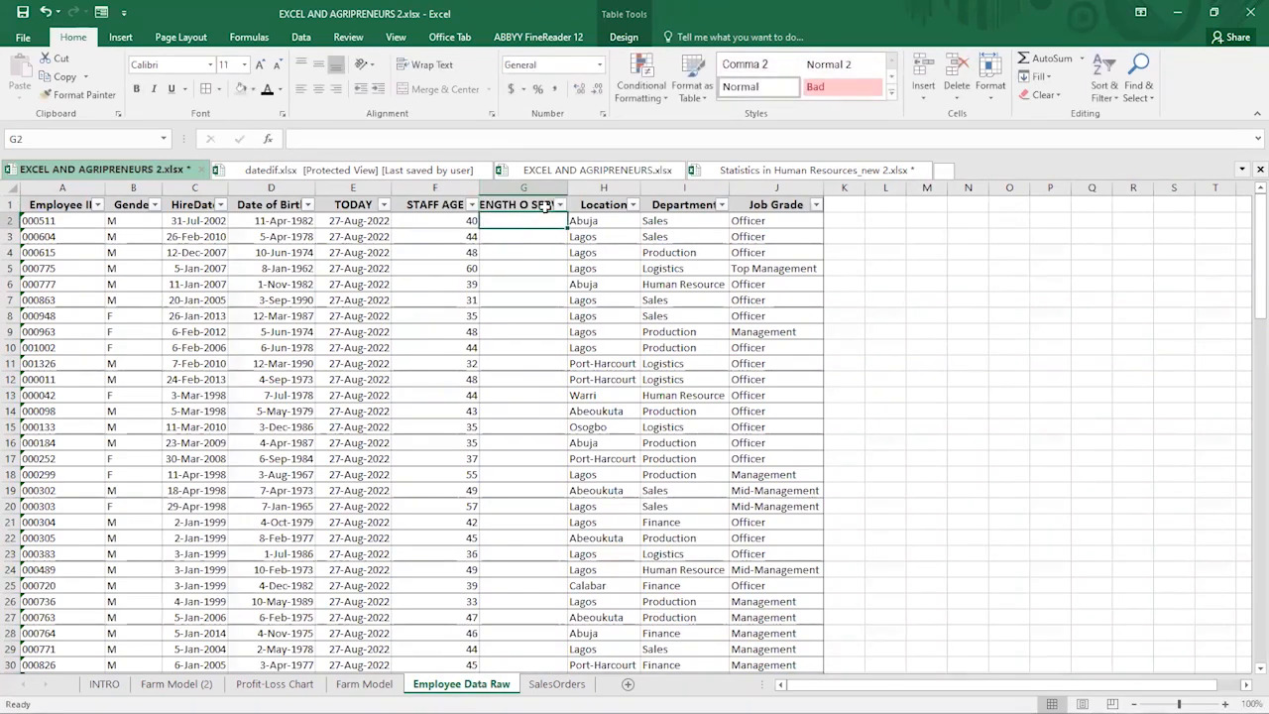
double_click(563, 188)
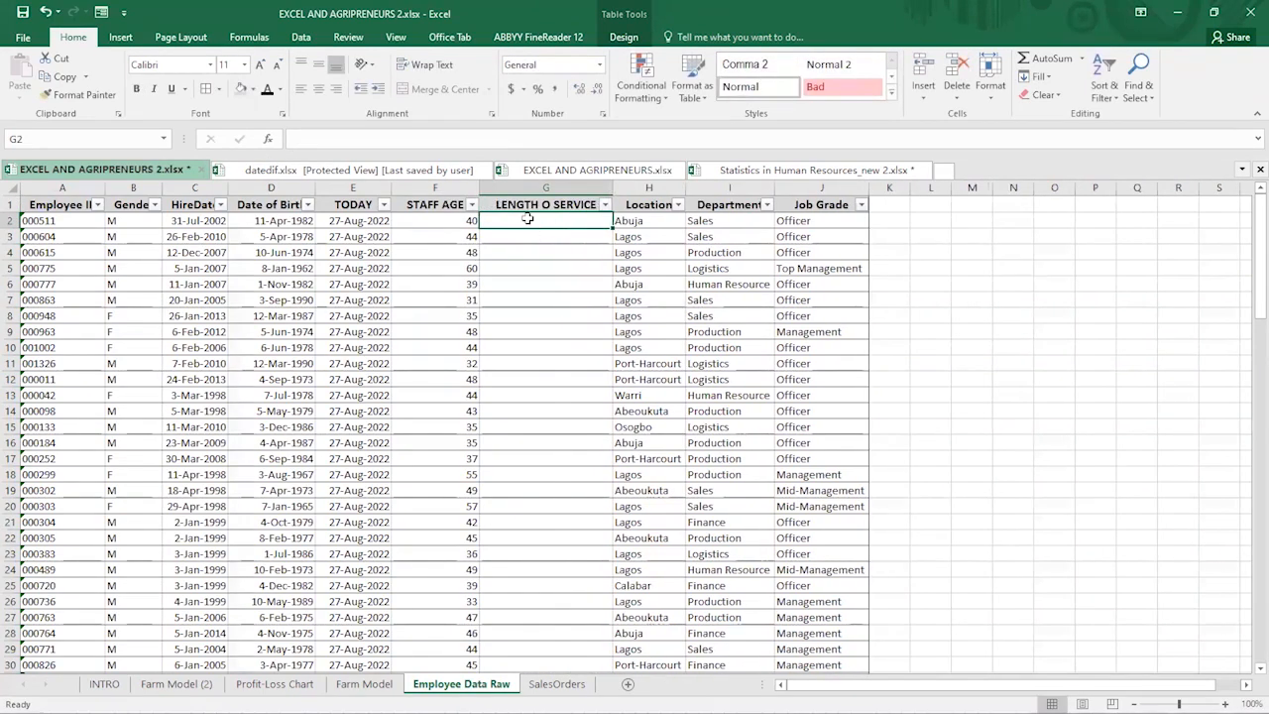
type("=")
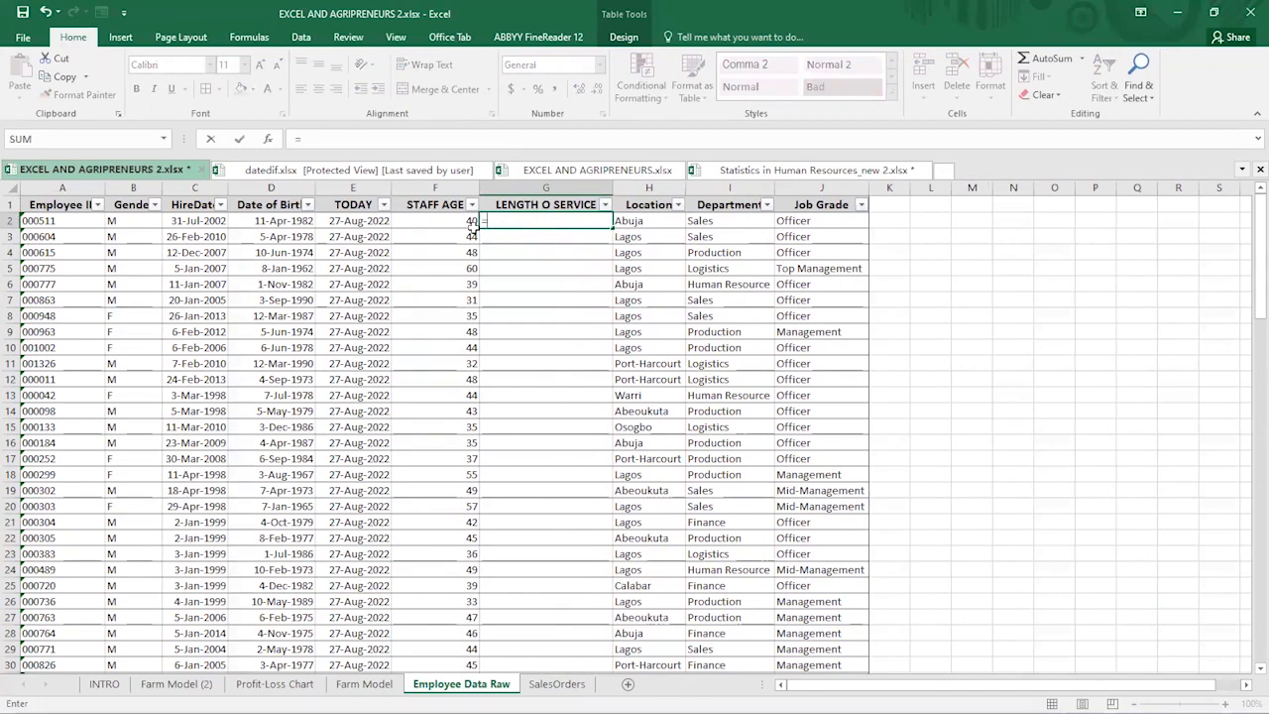
type("DATE")
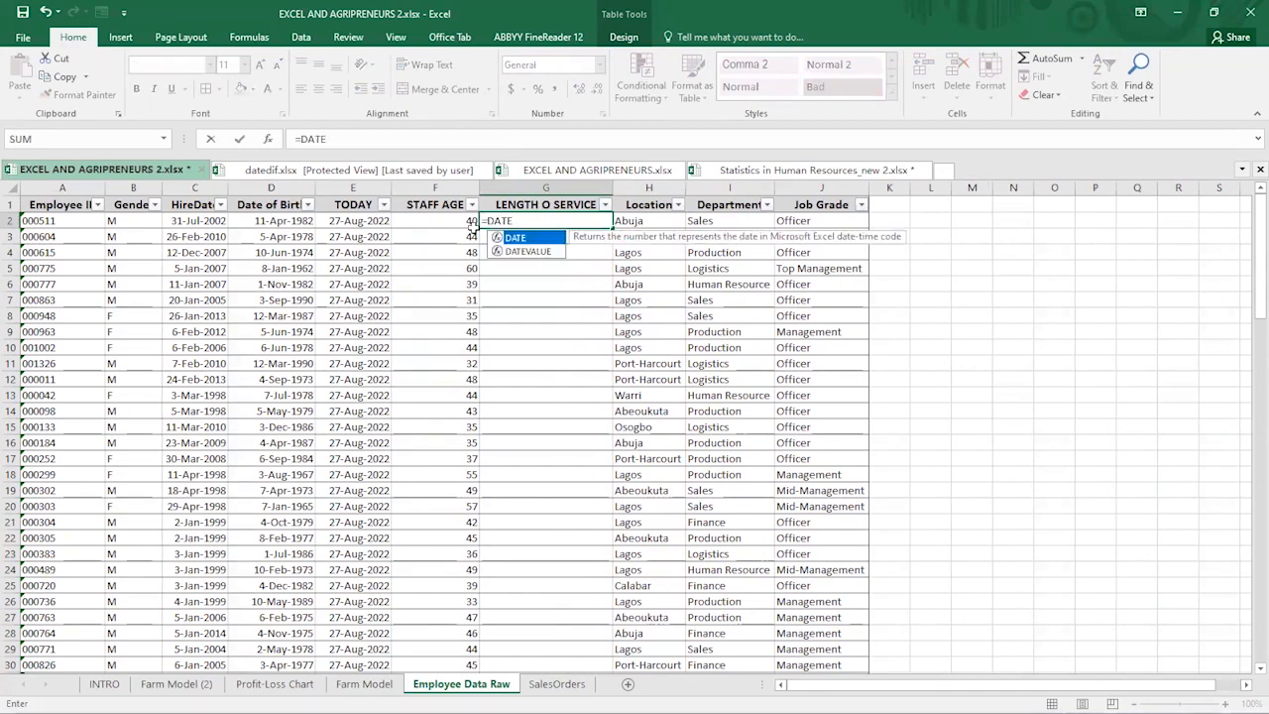
type("DIF")
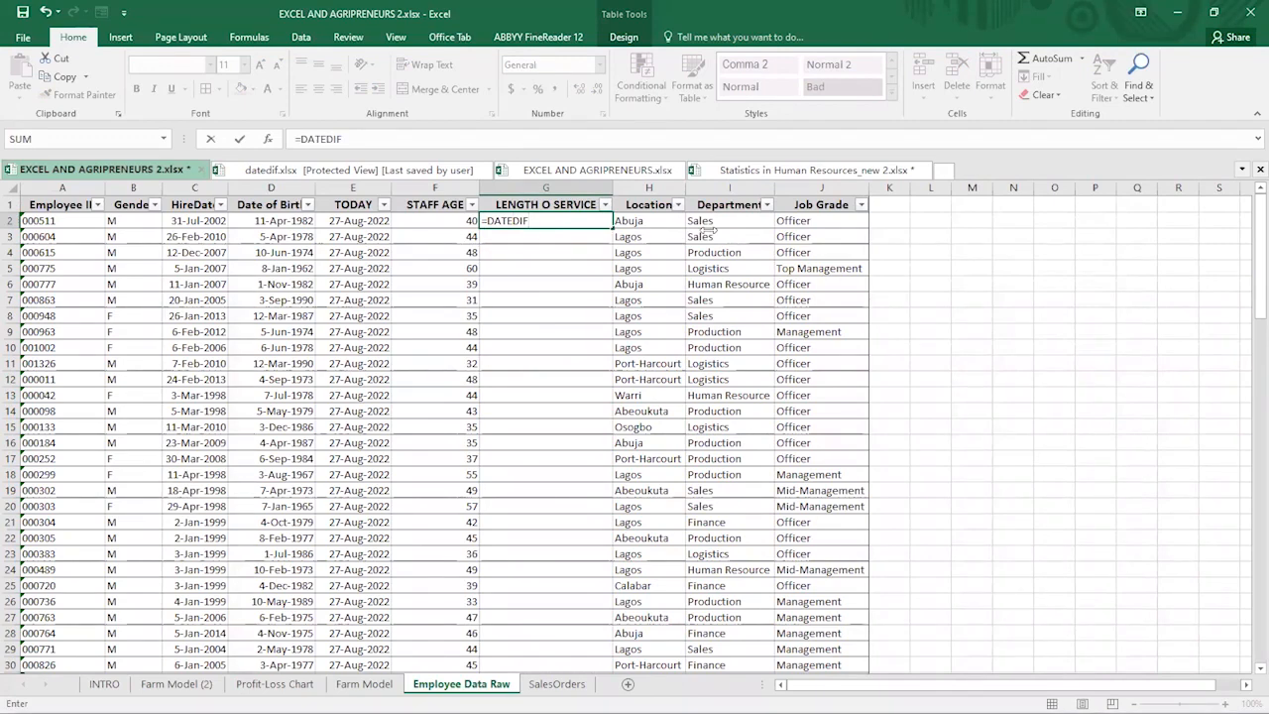
type("(")
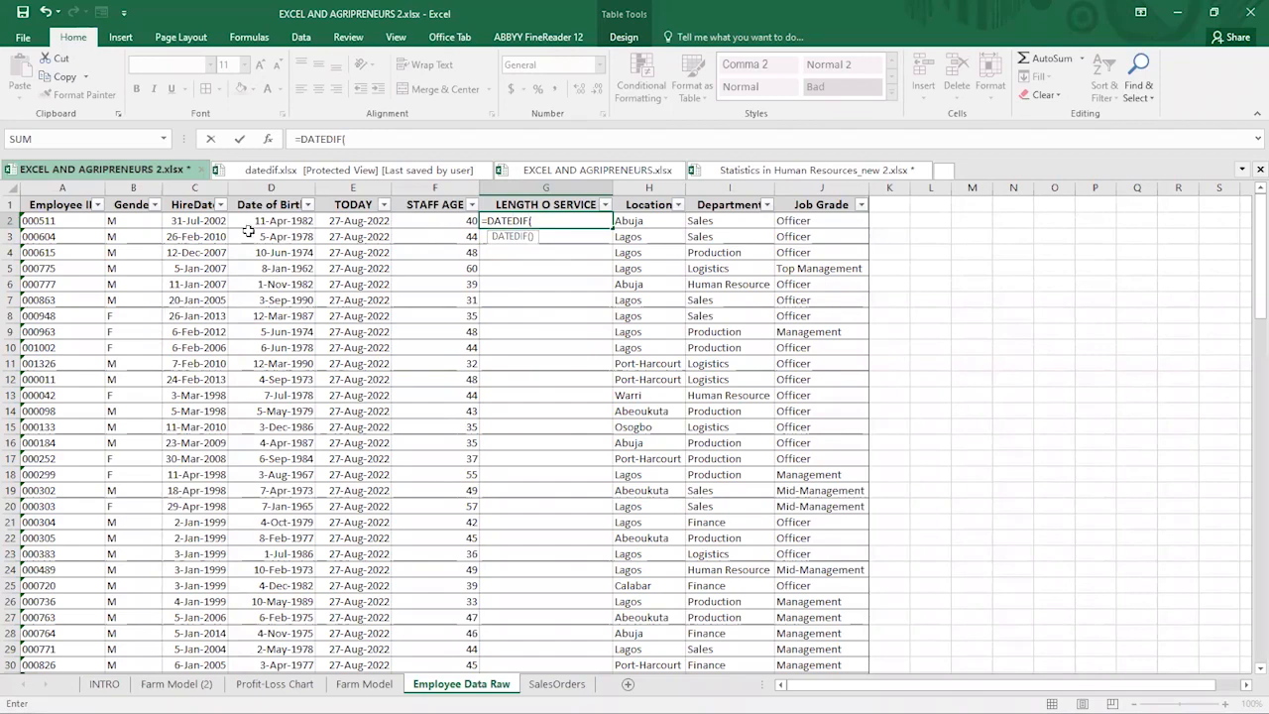
left_click(191, 221)
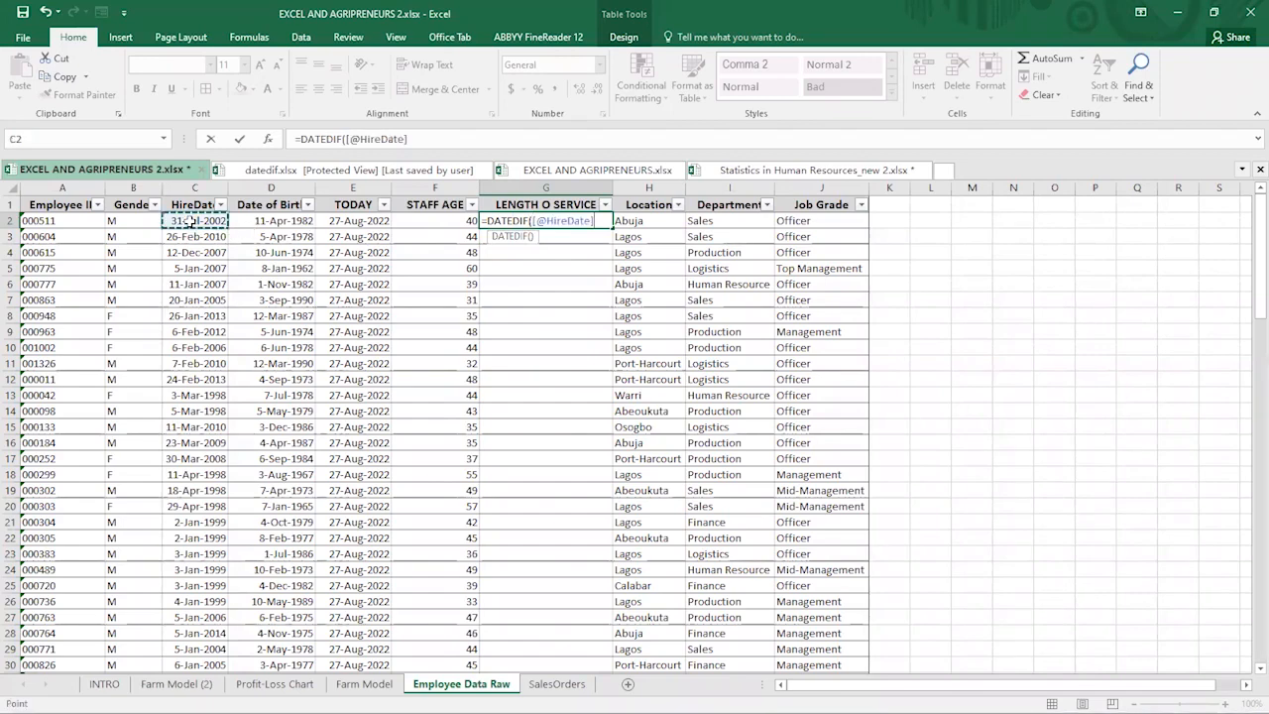
type(",[@TODAY")
left_click(358, 221)
type(",")
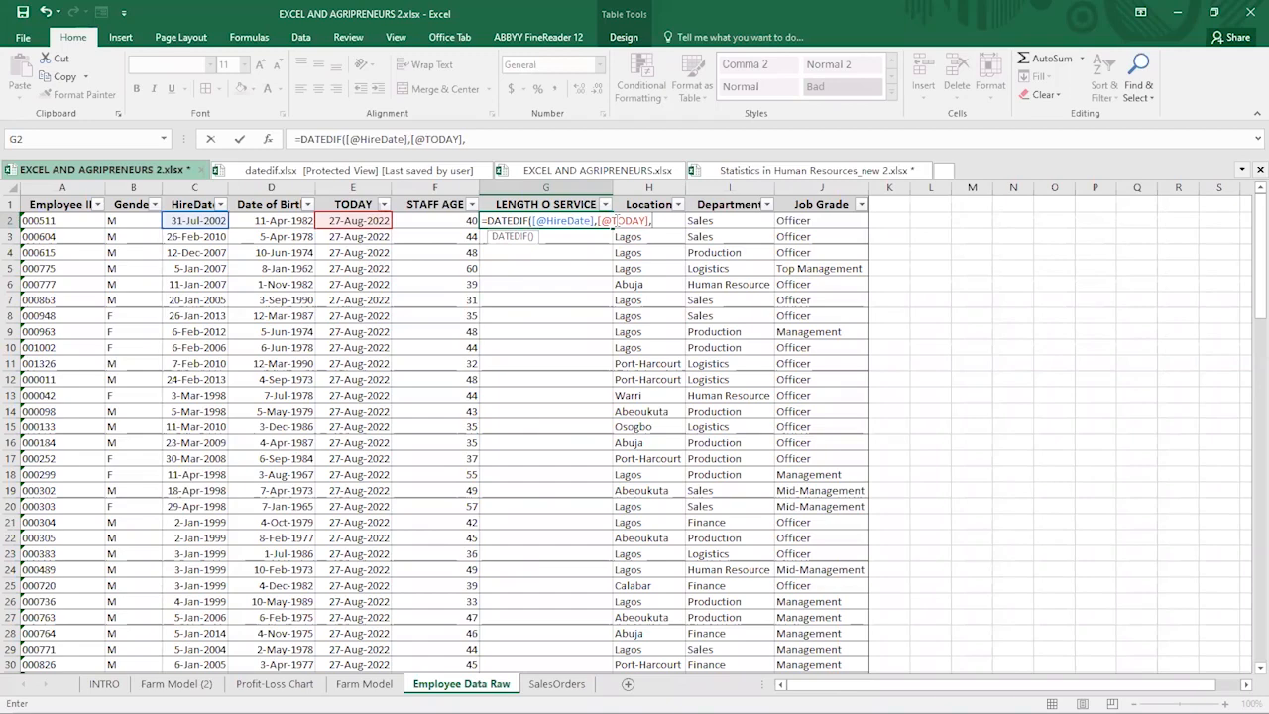
type("\"")
type("y")
type("Y")
type("\"")
type(")")
key("Return")
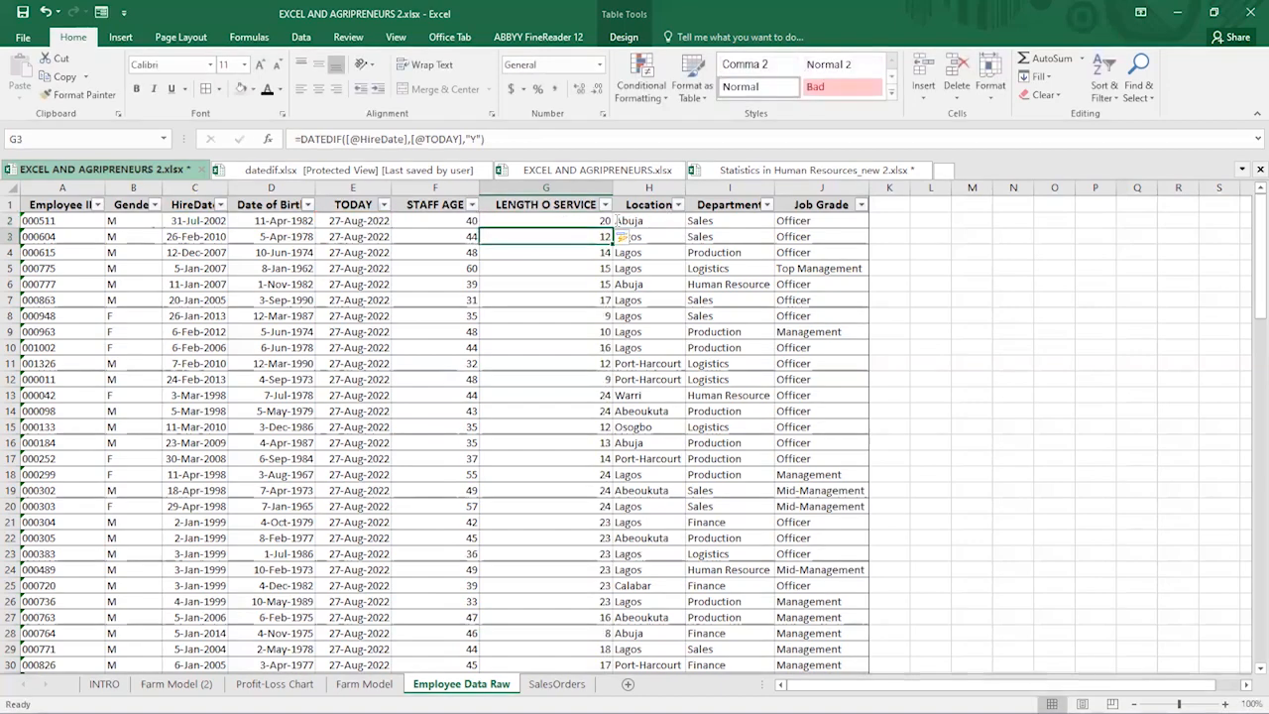
left_click(588, 218)
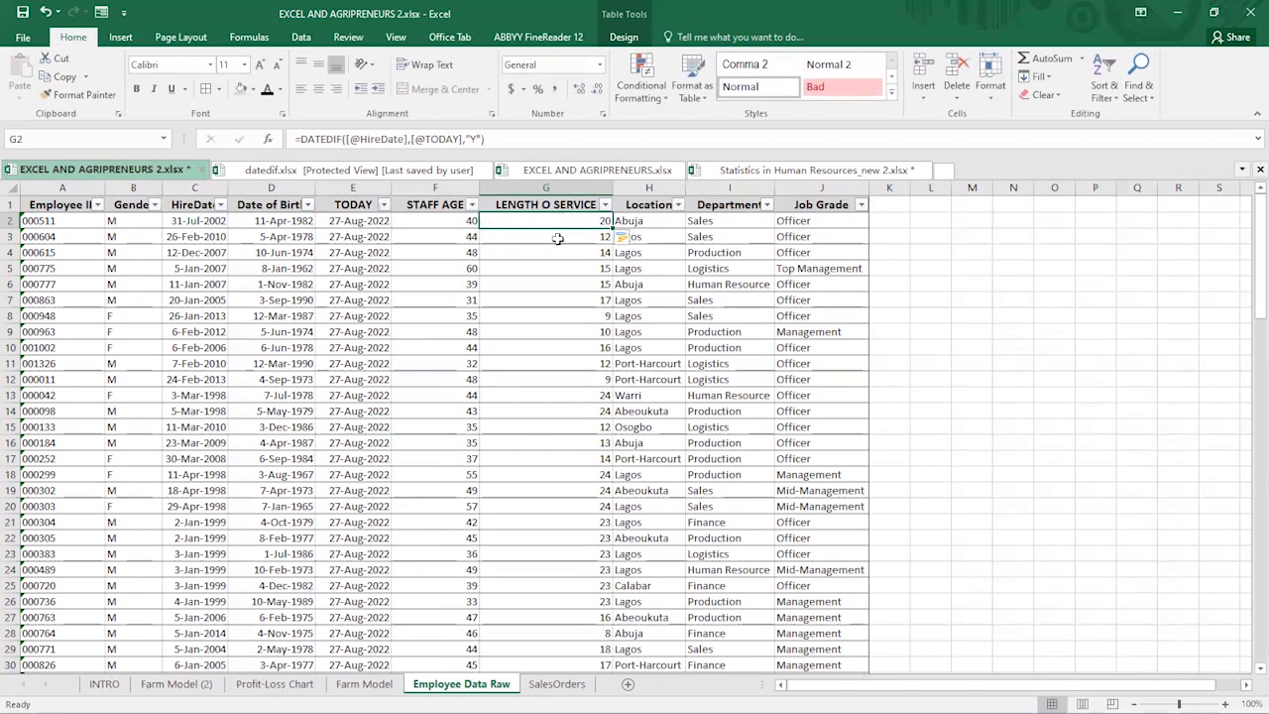
left_click(558, 242)
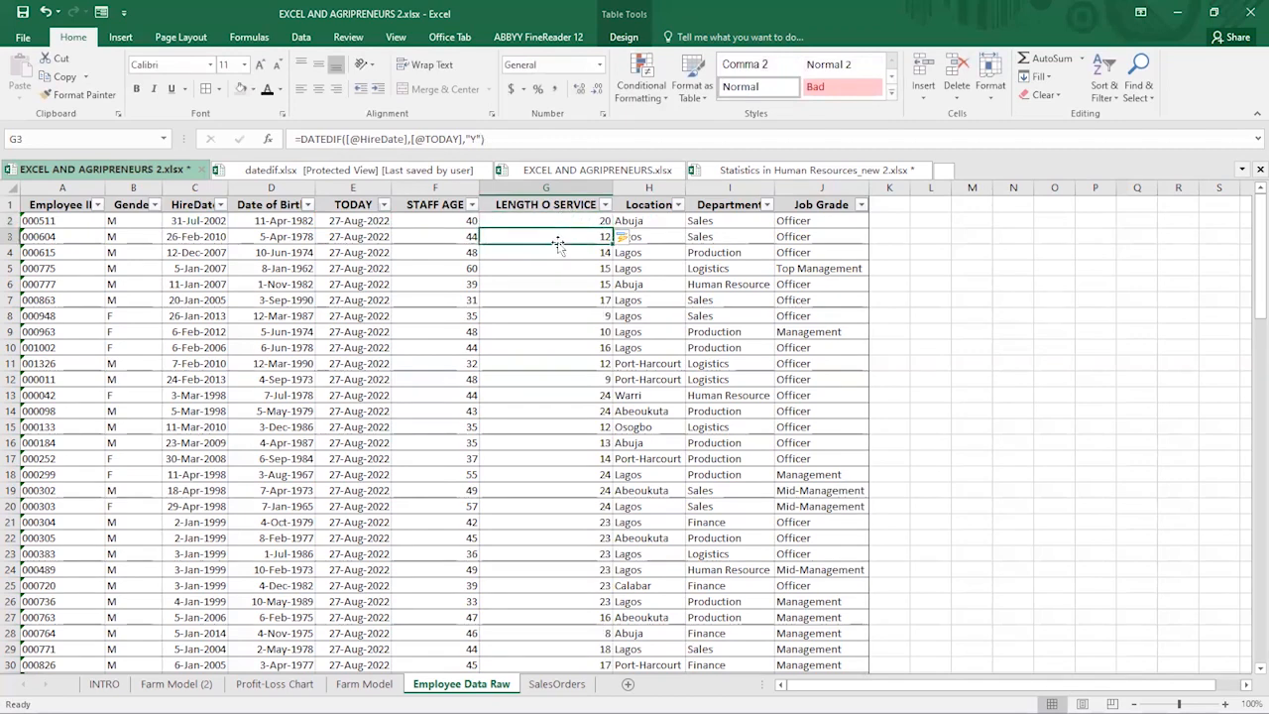
left_click(540, 220)
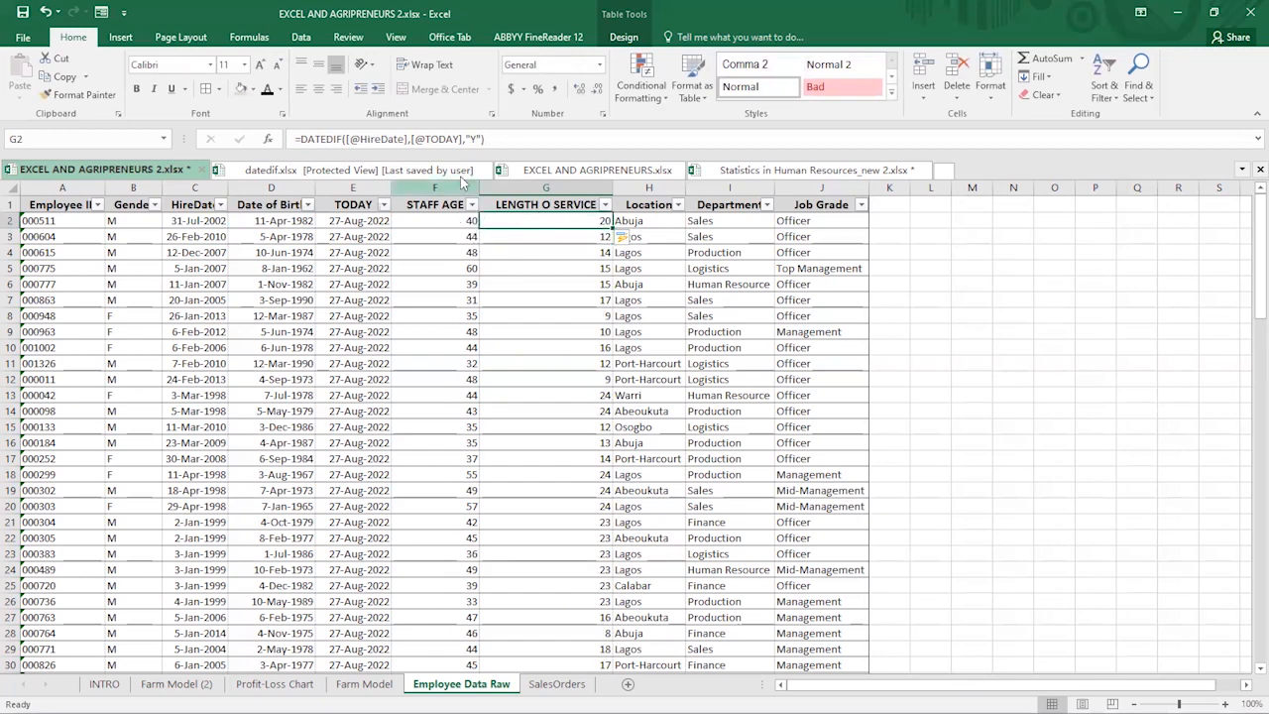
Change the DATEDIF unit in STAFF AGE cell F2 to "D" to calculate every employee's age in days.
left_click(456, 218)
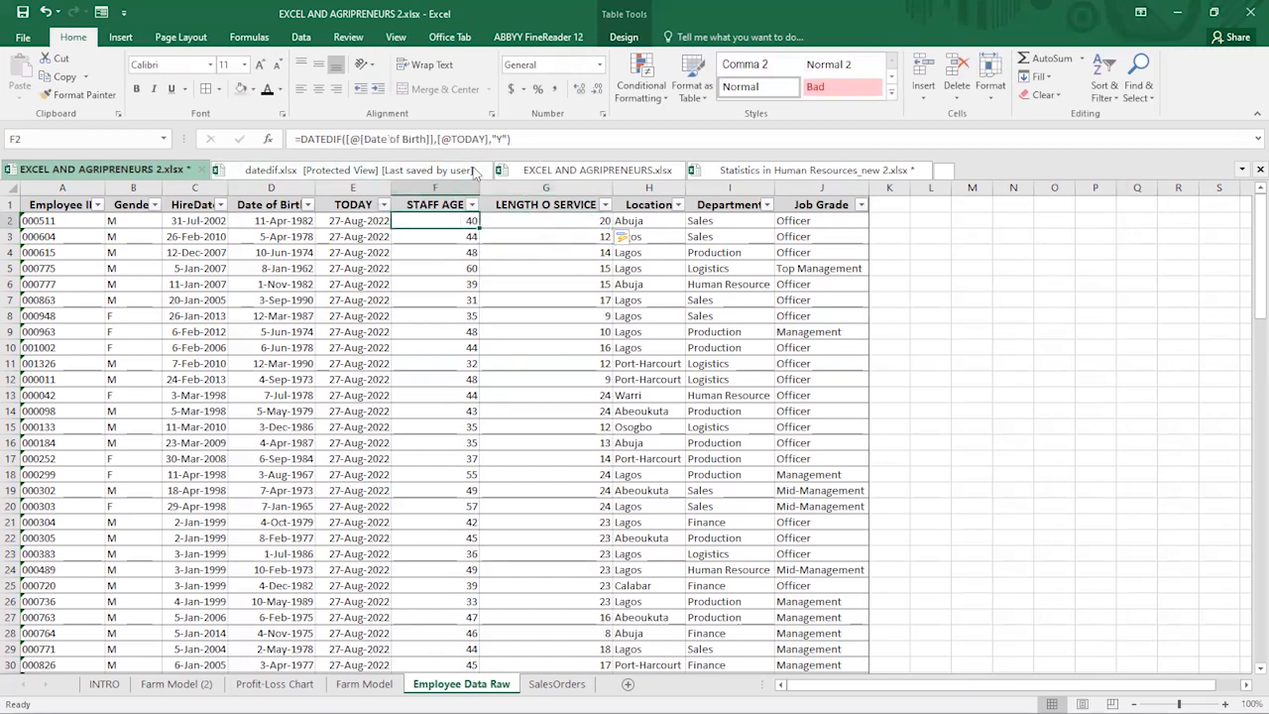
key("F2")
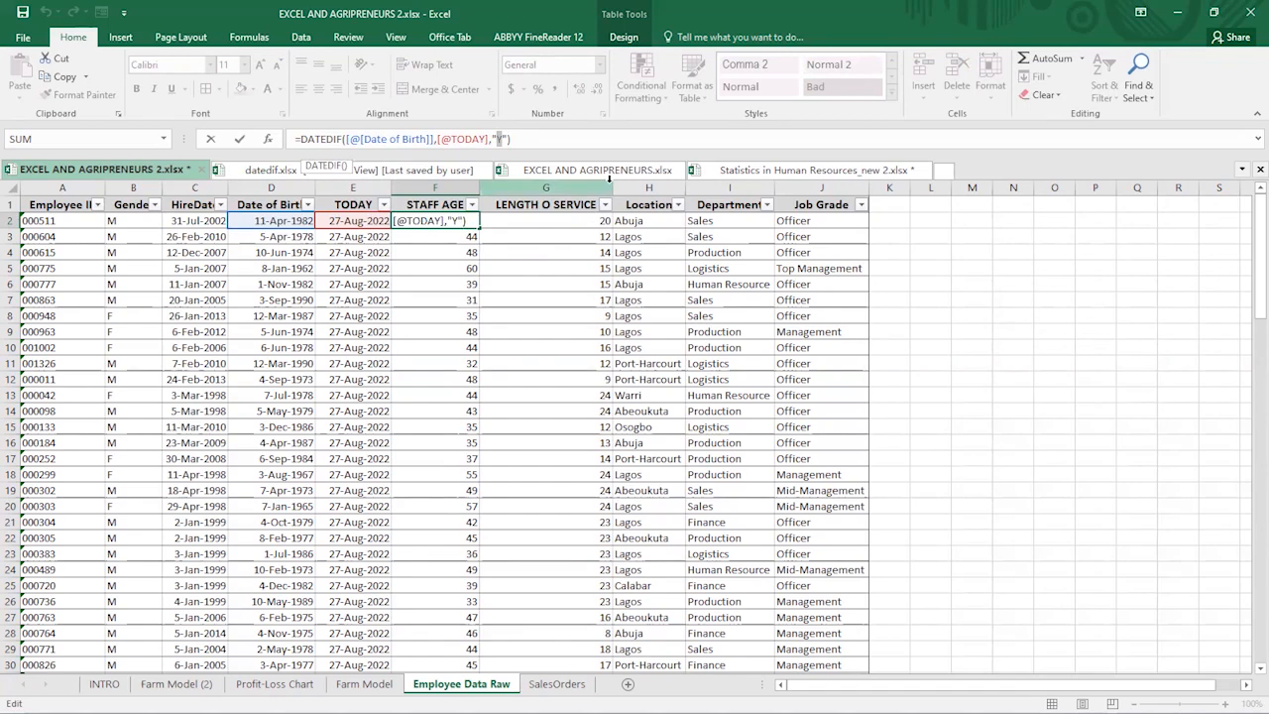
type("D")
key("Return")
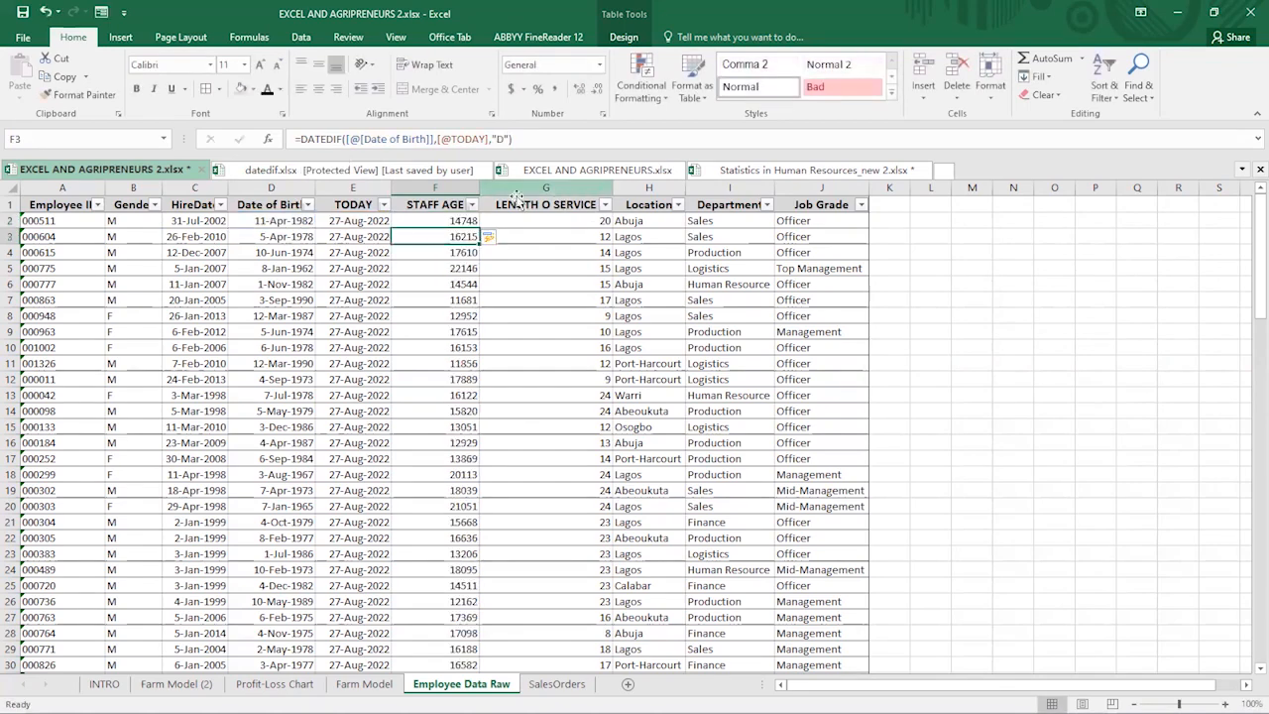
Change the DATEDIF unit in STAFF AGE cell F2 to "M" to calculate every employee's age in months.
left_click(453, 219)
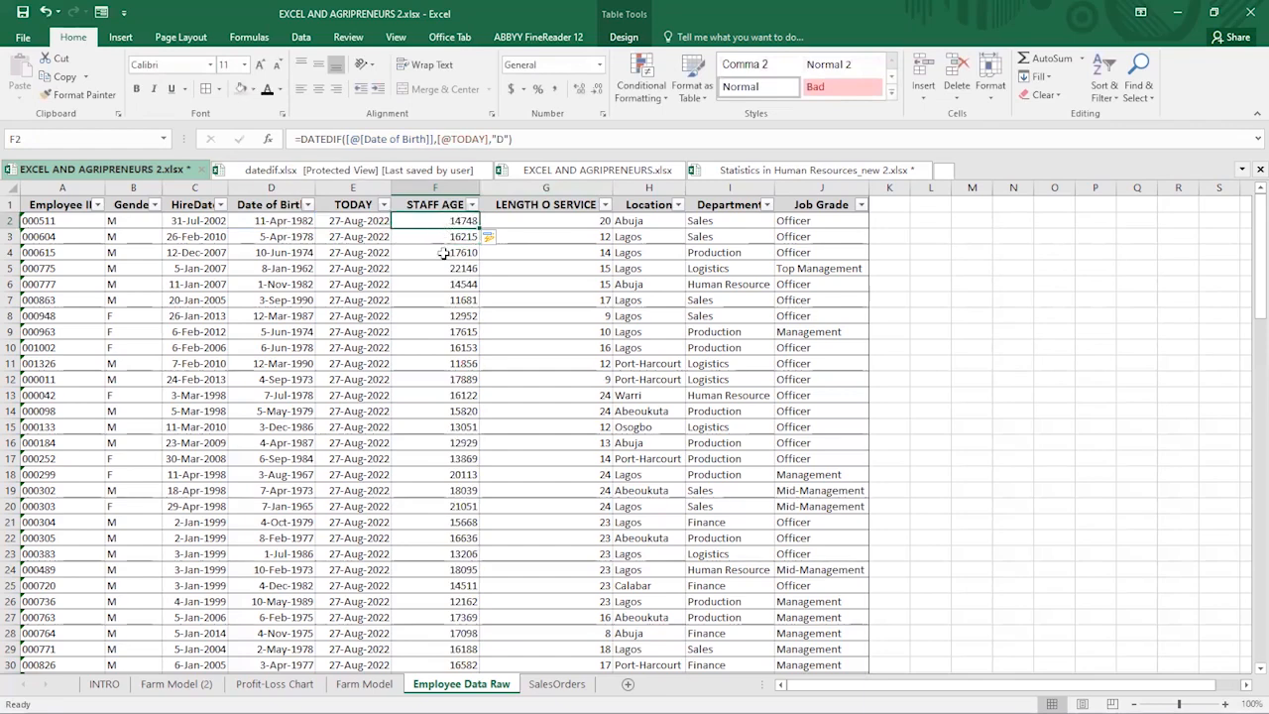
left_click(456, 330)
left_click(453, 222)
left_click(500, 139)
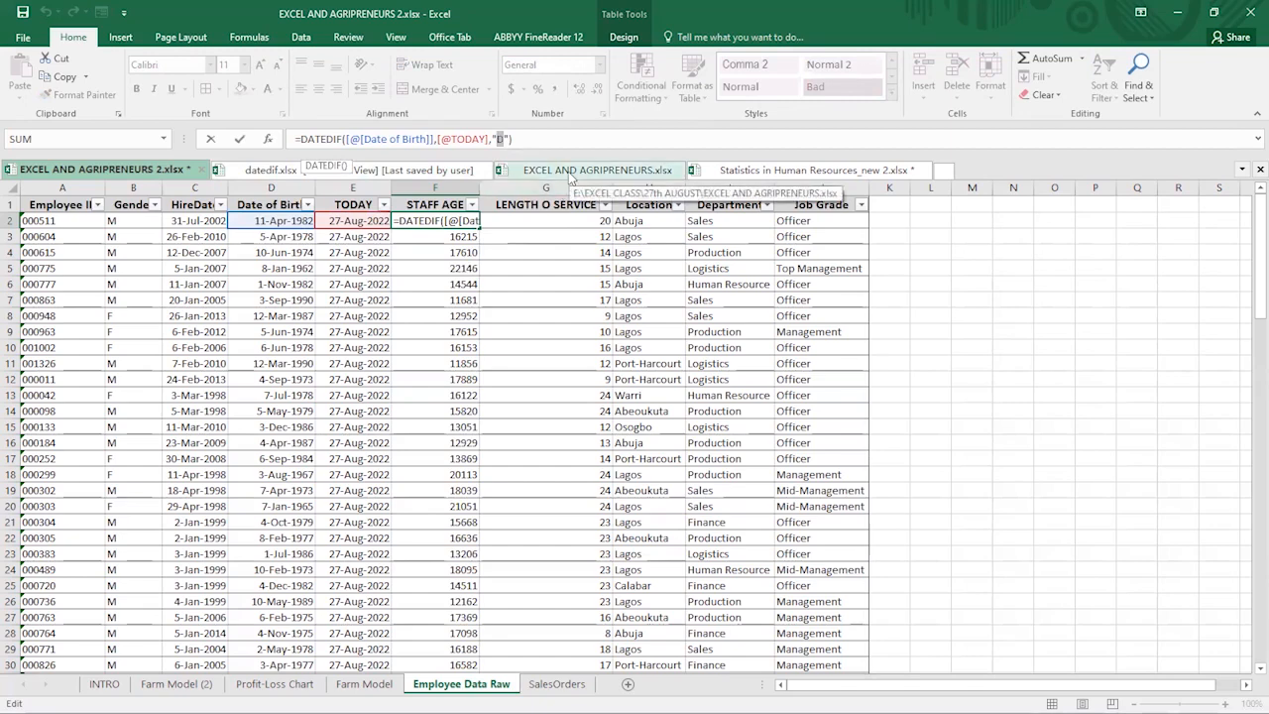
type("M")
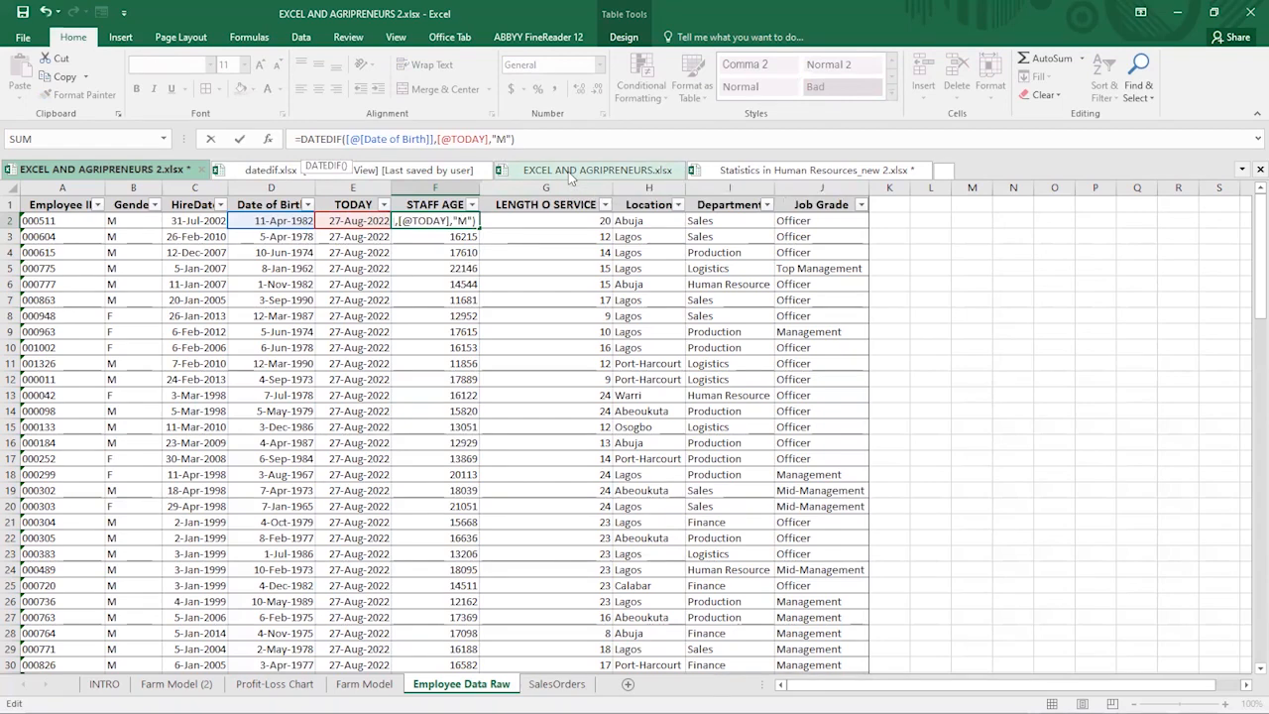
key("Return")
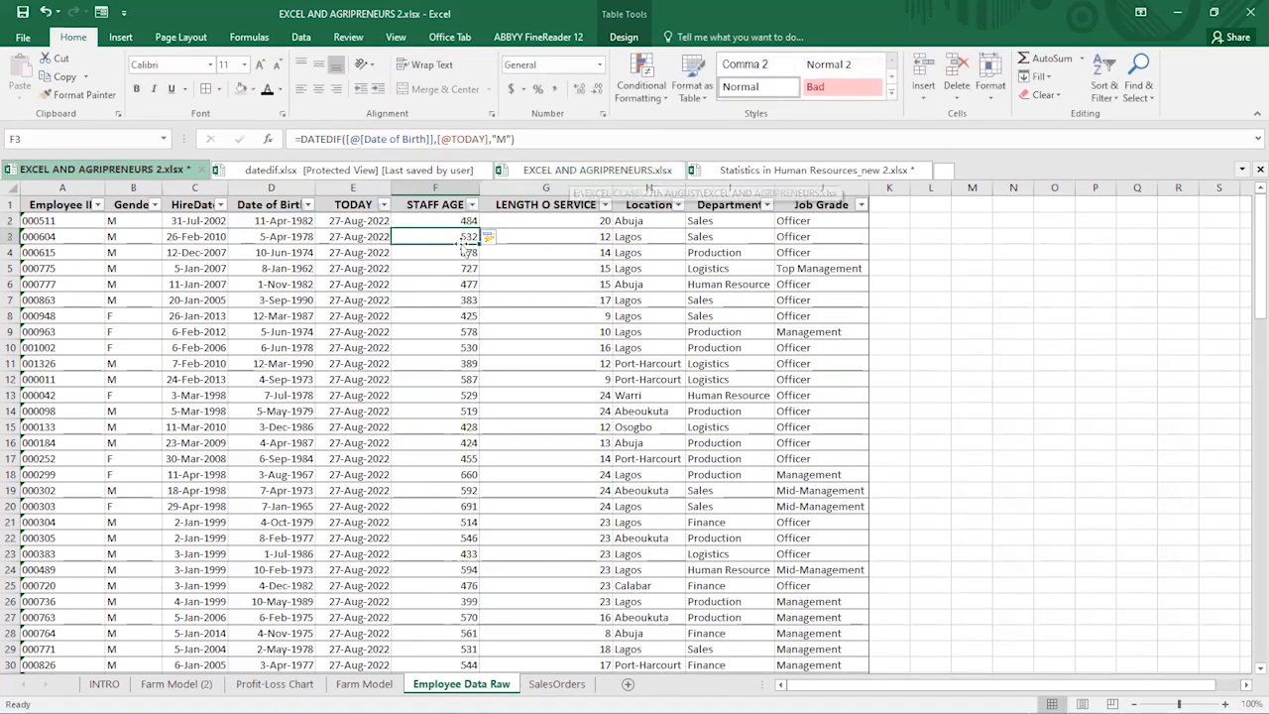
Set the DATEDIF unit in STAFF AGE cell F2 back to "Y" to calculate every employee's age in years.
left_click_drag(451, 220, 433, 442)
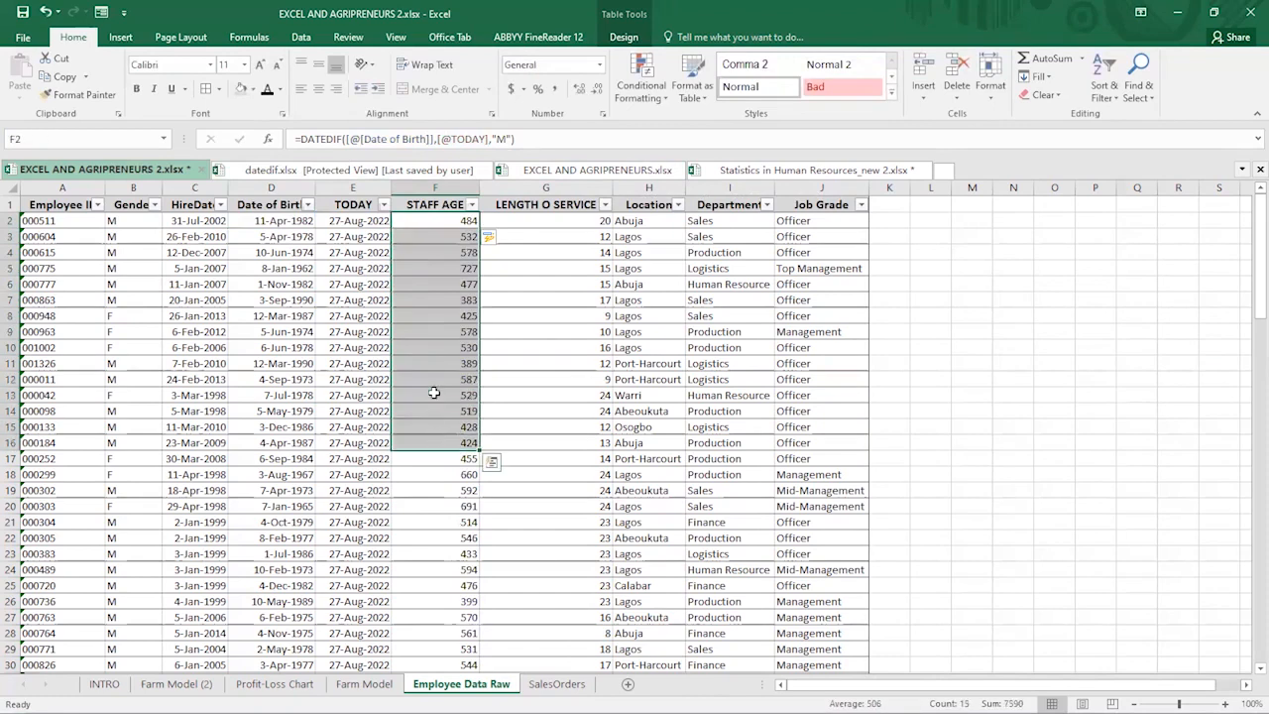
left_click(443, 225)
double_click(443, 225)
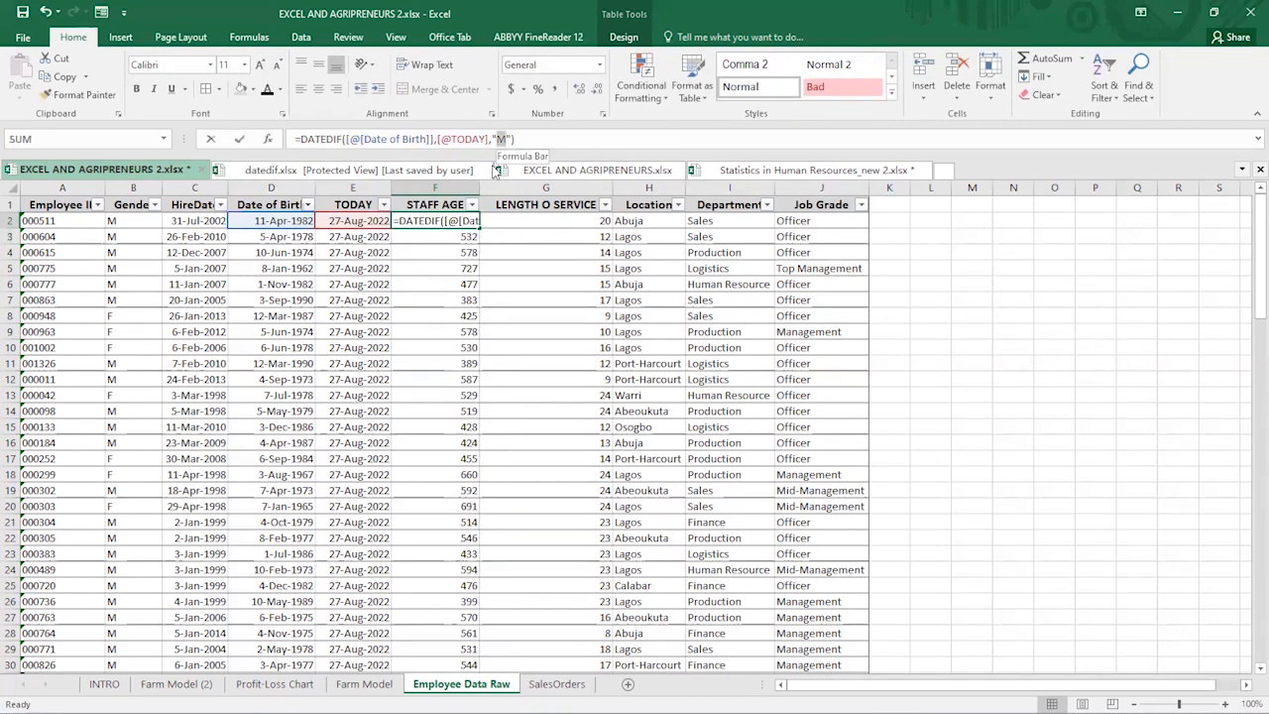
type("Y")
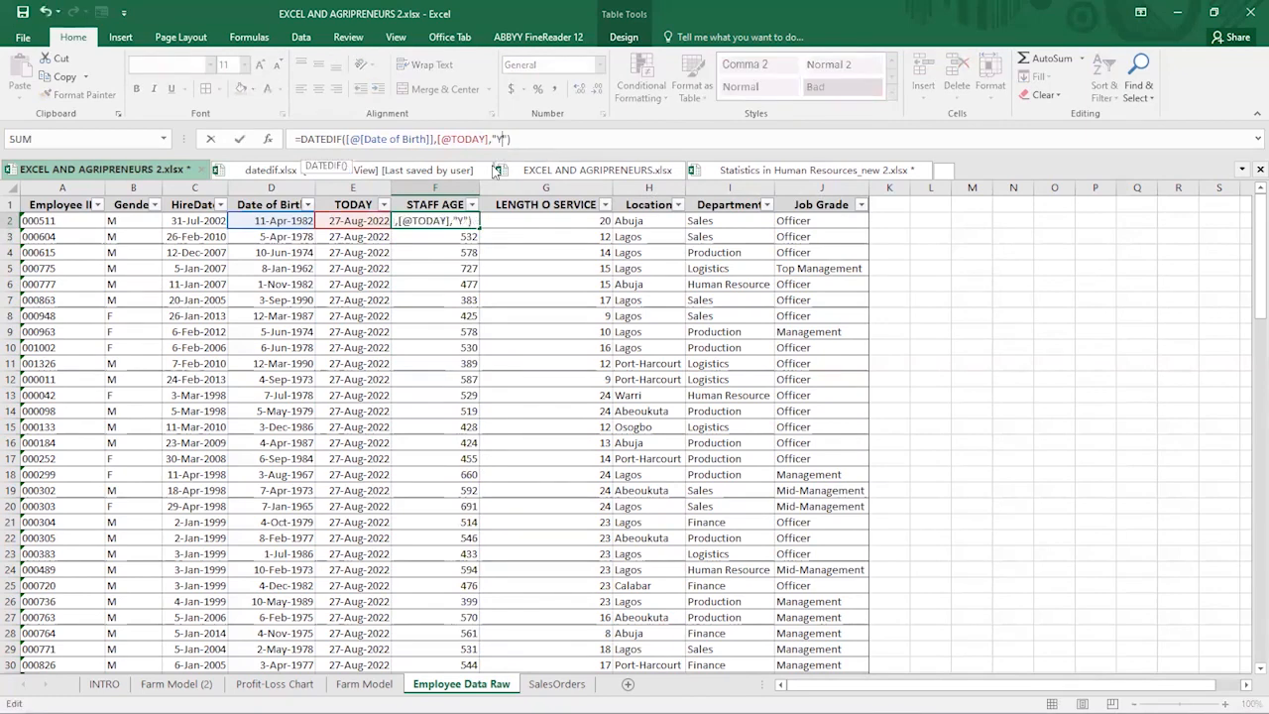
key("Return")
left_click(527, 234)
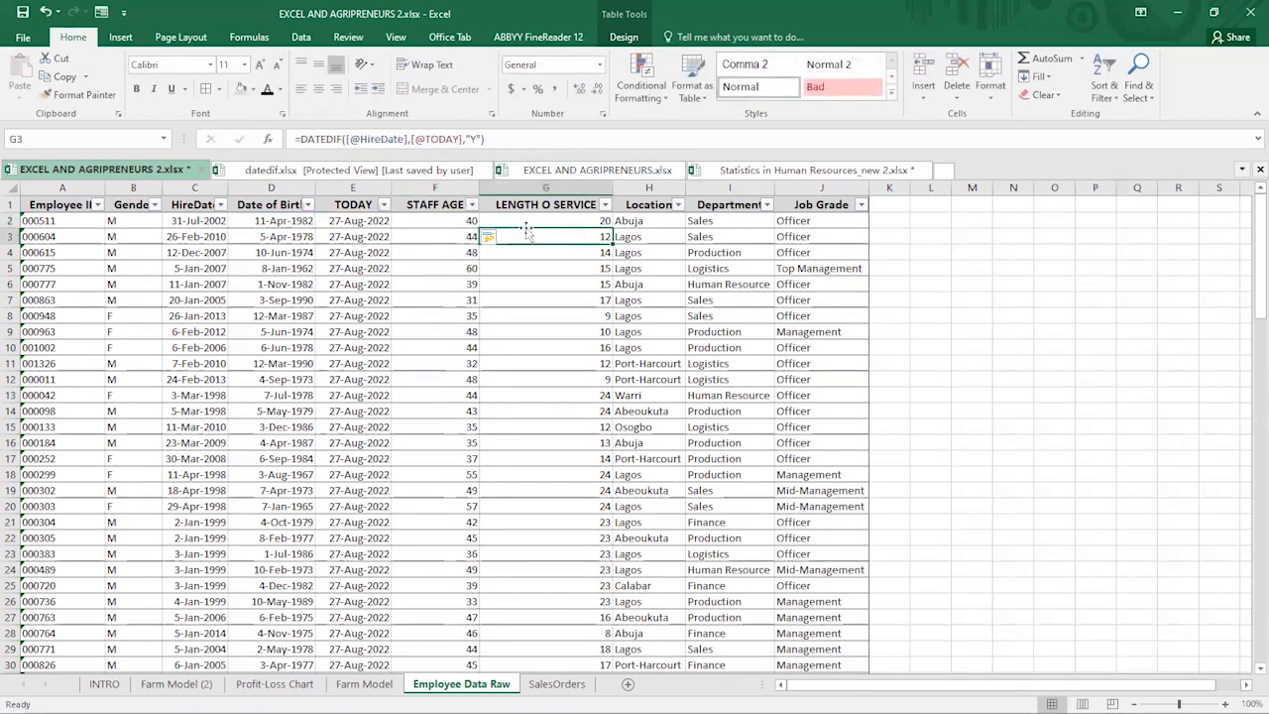
left_click(530, 286)
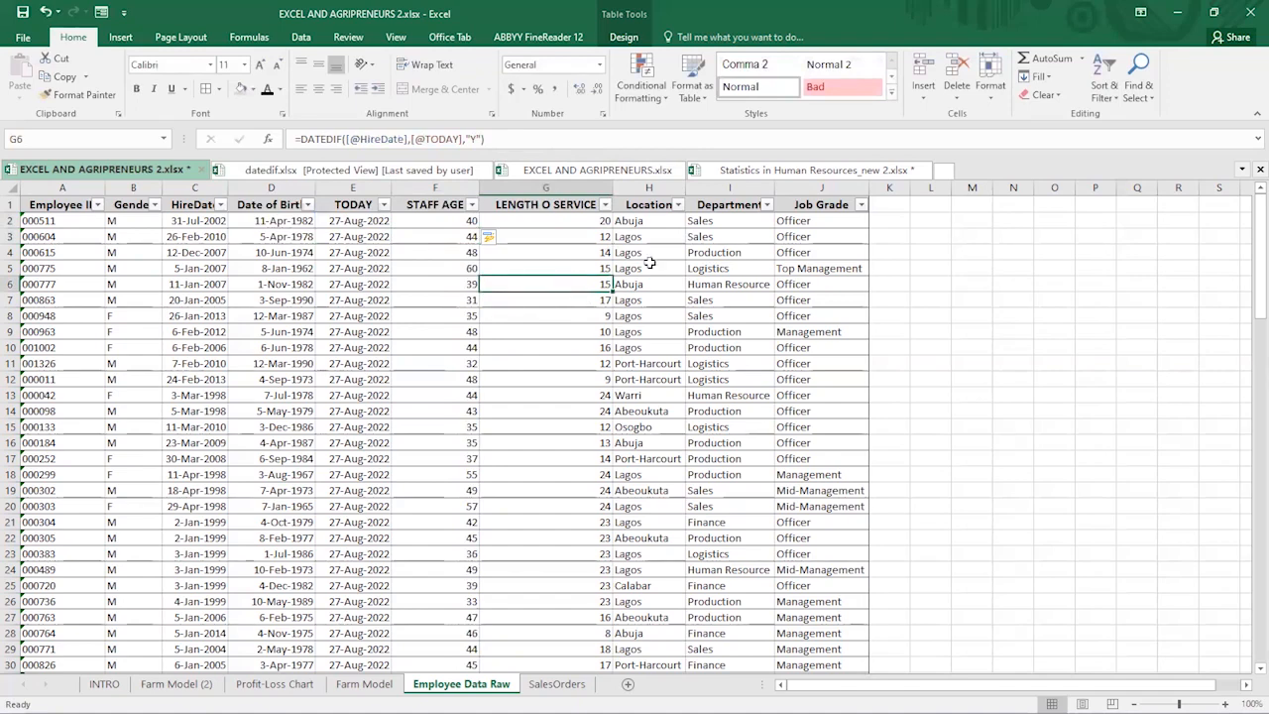